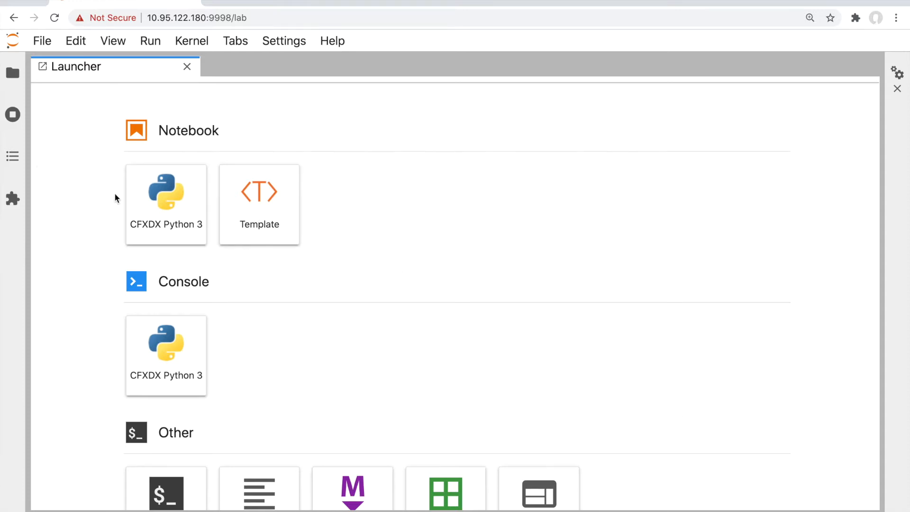
# Create a CFXDX Python 3 notebook, rename it 'RDA Demo', and enter studio() in its cell
pyautogui.click(143, 204)
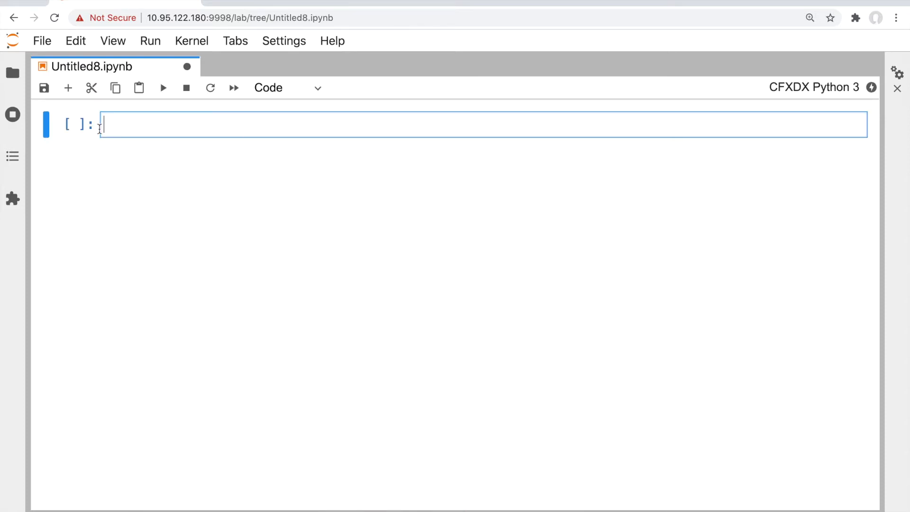
pyautogui.rightClick(87, 65)
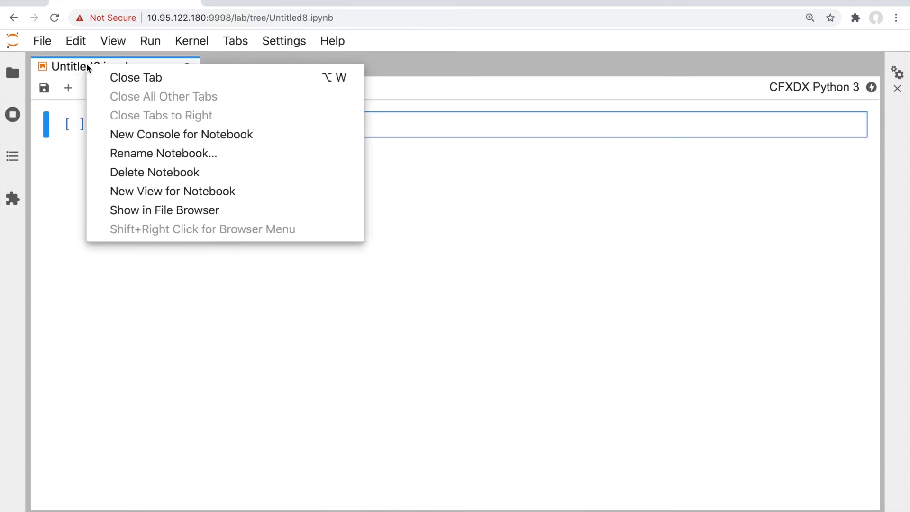
pyautogui.click(136, 154)
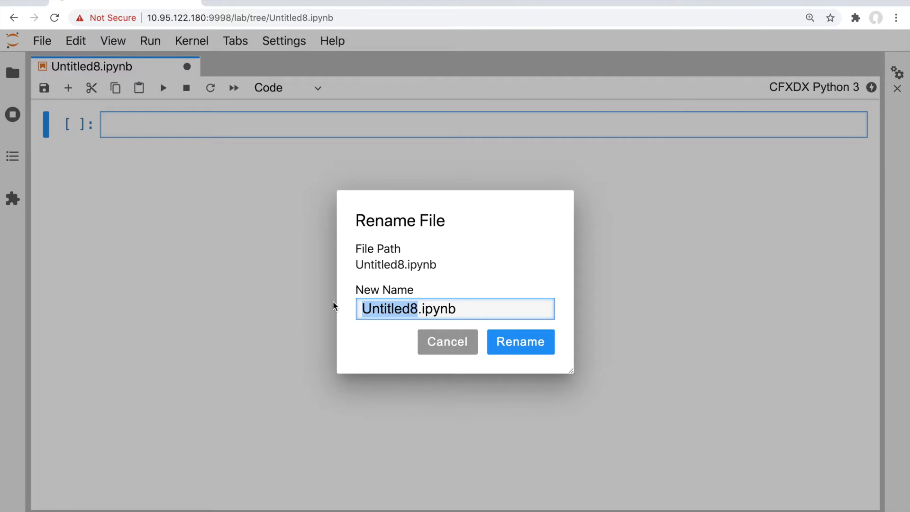
pyautogui.write('RDA d')
pyautogui.press('BackSpace')
pyautogui.write('Demo')
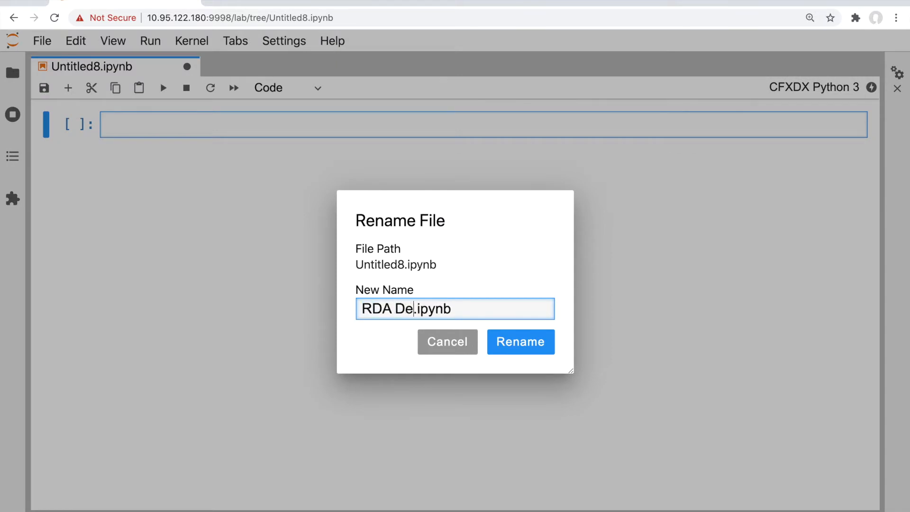
pyautogui.click(516, 342)
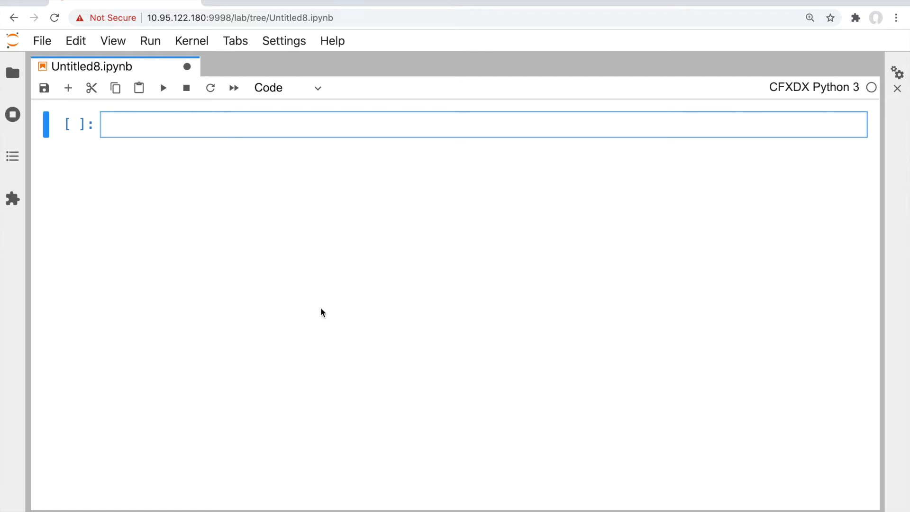
pyautogui.click(171, 128)
pyautogui.write('studio(')
# Run studio() to launch AIOps Studio, then follow the Documentation link below the panel
pyautogui.hotkey('shift', 'Return')
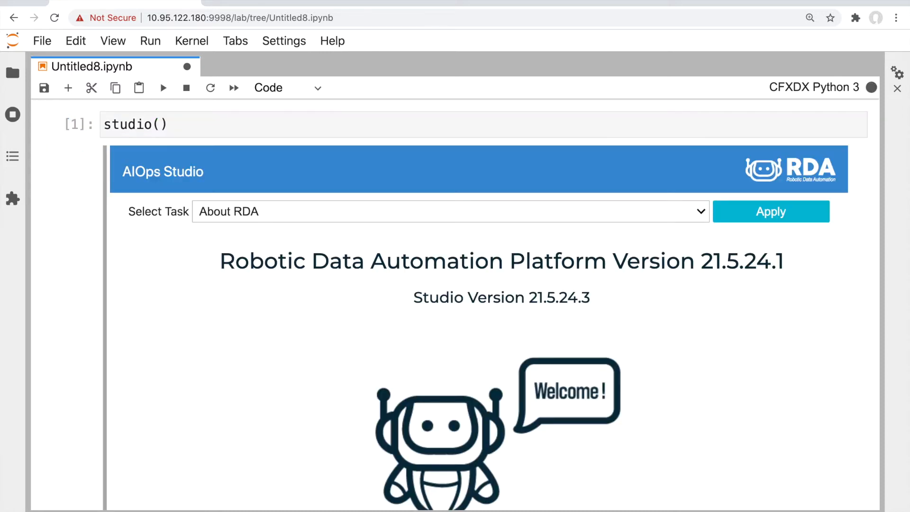
pyautogui.scroll(-2, 237, 215)
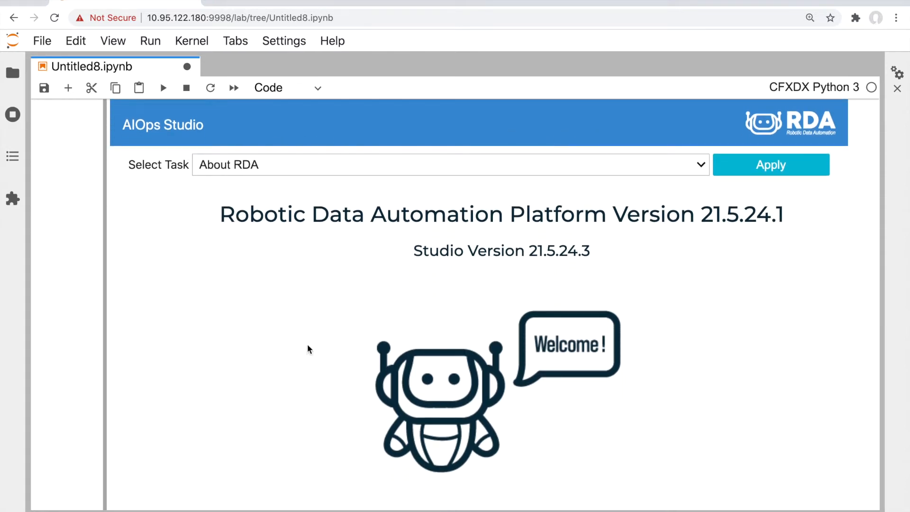
pyautogui.scroll(-2, 337, 240)
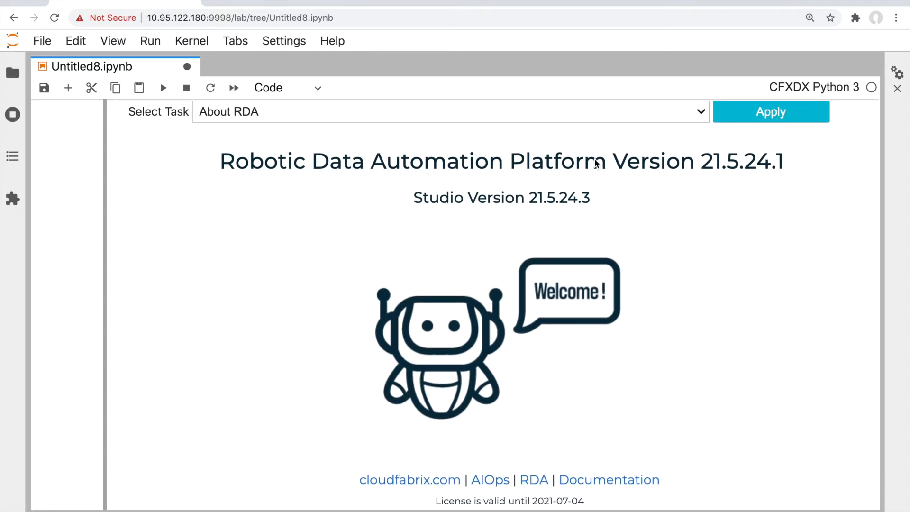
pyautogui.scroll(-1, 578, 199)
pyautogui.click(628, 443)
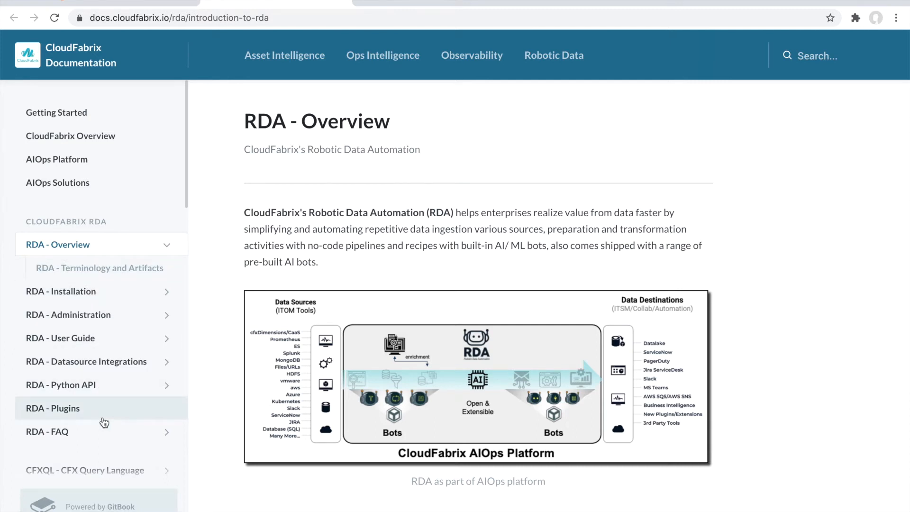
# Scroll the RDA - Overview sidebar to see sections like Installation, Administration and Plugins
pyautogui.scroll(-2, 85, 303)
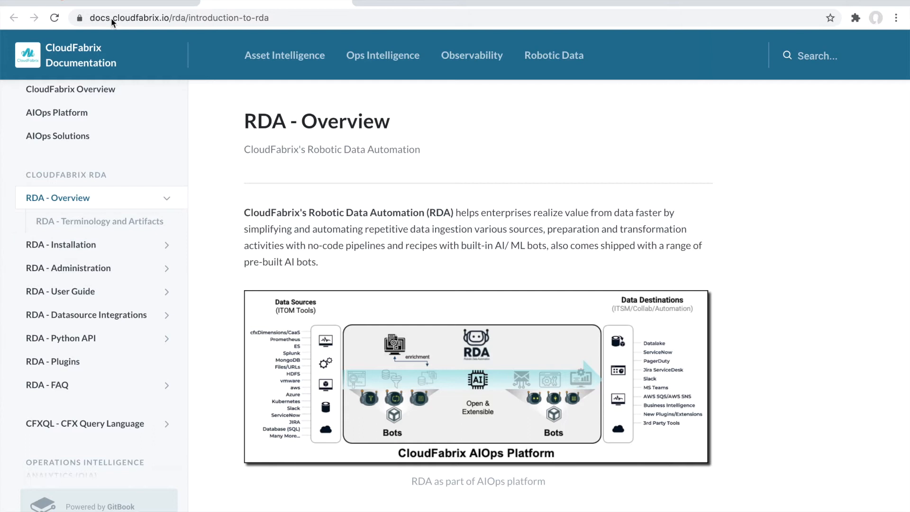
# Return to the notebook and select the Administration: Manage Bot Sources task
pyautogui.click(101, 2)
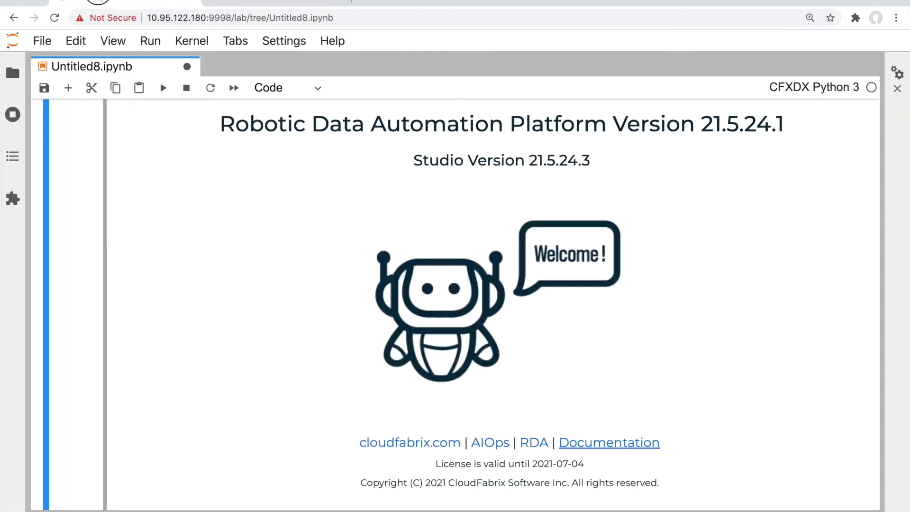
pyautogui.scroll(3, 192, 311)
pyautogui.scroll(1, 191, 312)
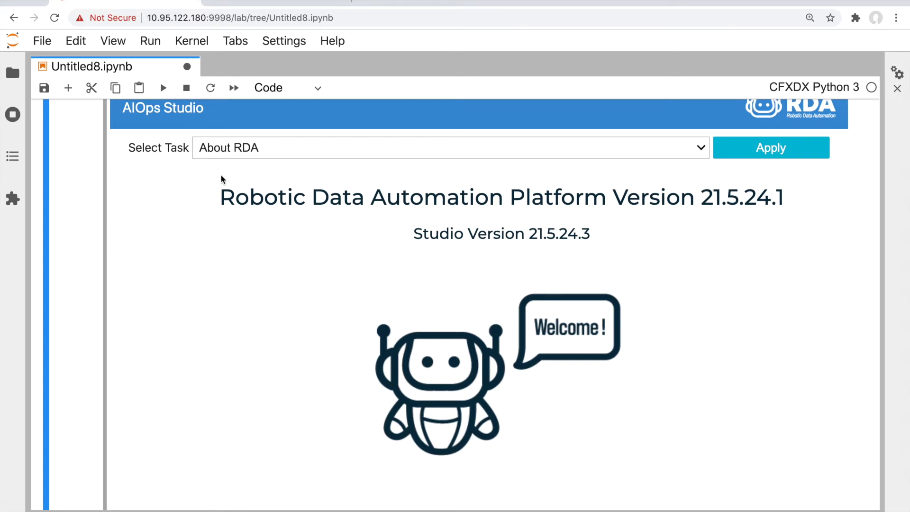
pyautogui.scroll(1, 223, 215)
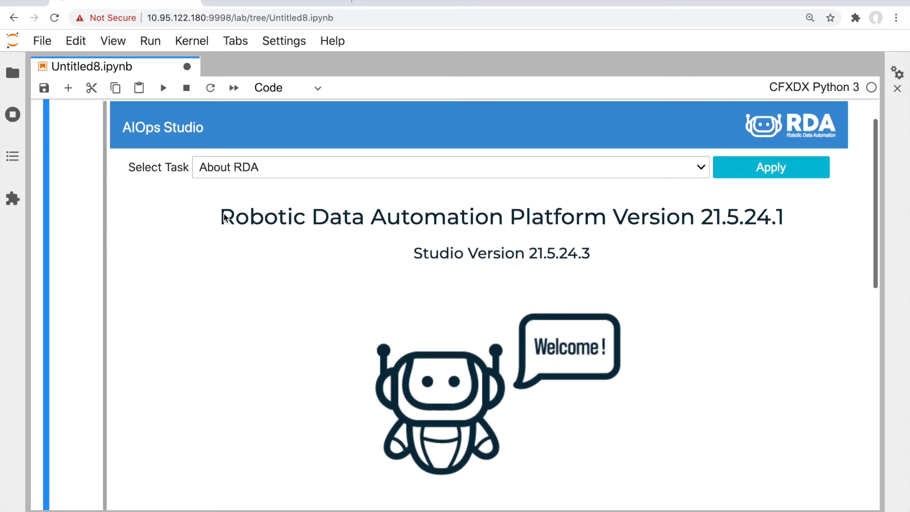
pyautogui.click(209, 166)
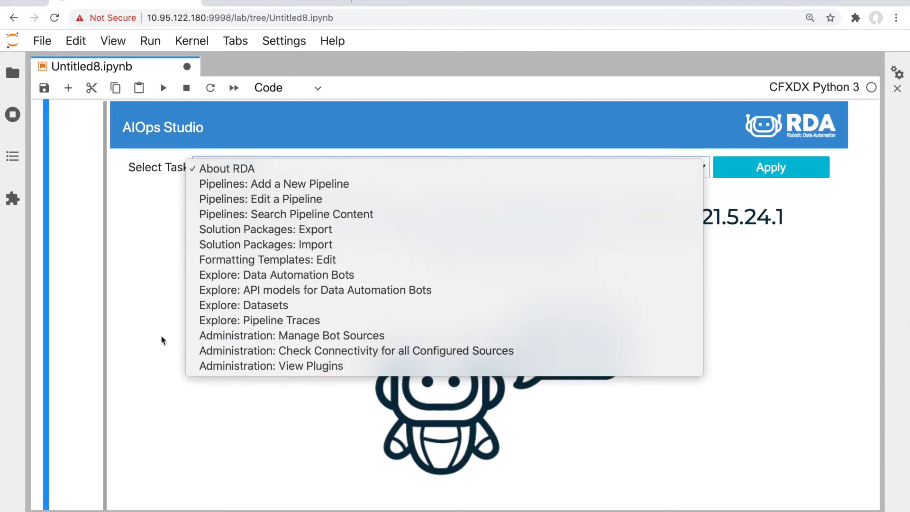
pyautogui.click(204, 338)
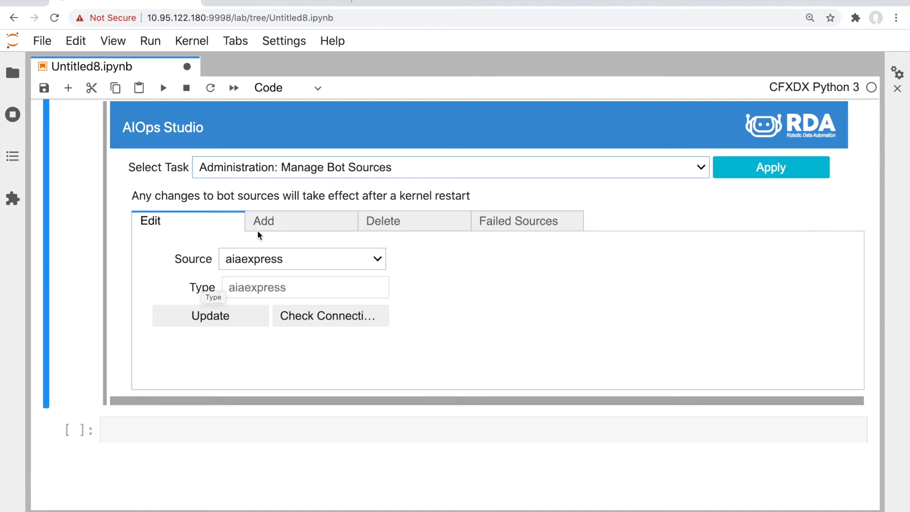
# Switch to the Add tab and browse the bot source Type list without choosing one
pyautogui.click(292, 228)
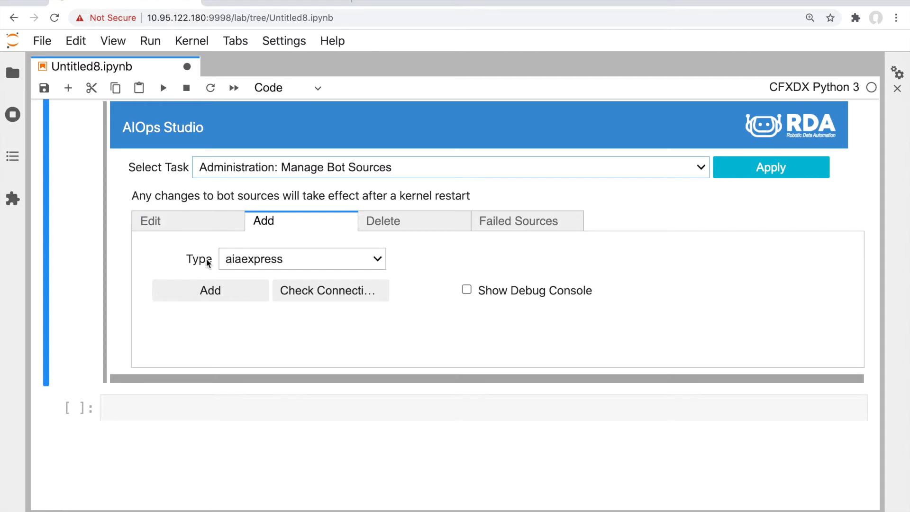
pyautogui.click(270, 259)
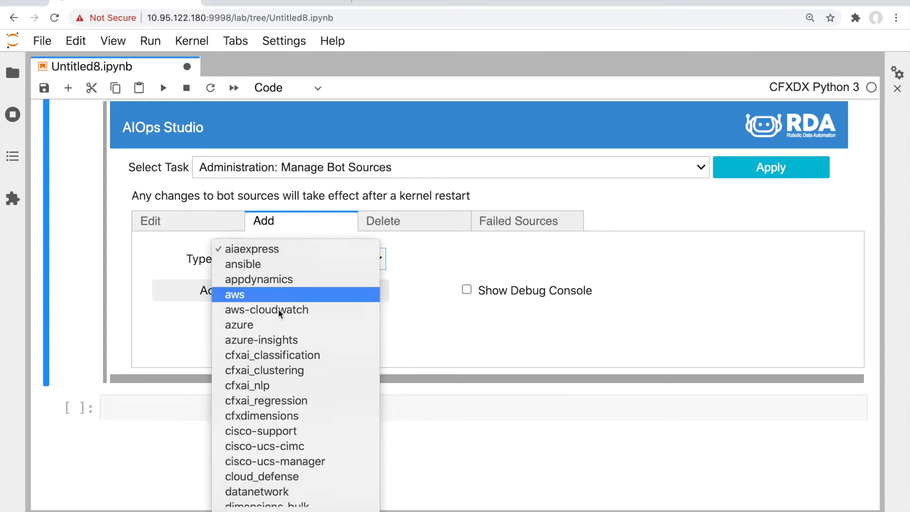
pyautogui.scroll(-5, 278, 309)
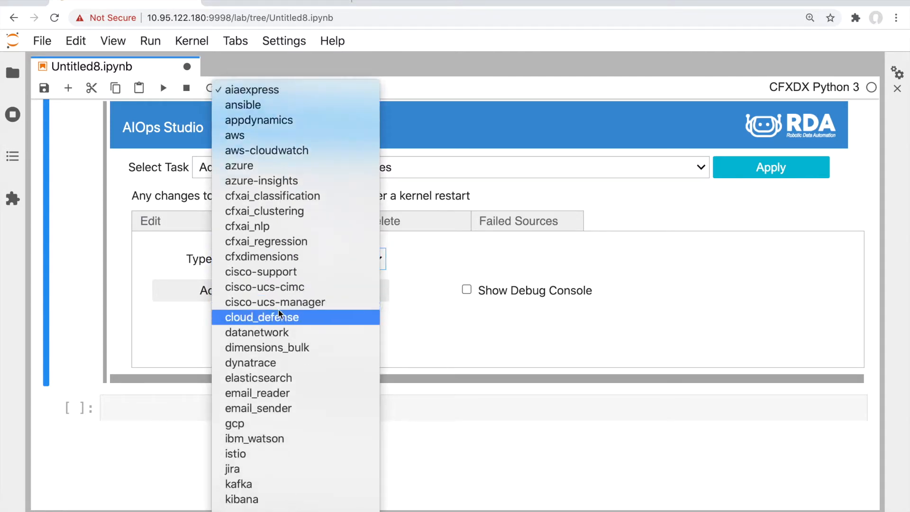
pyautogui.scroll(-3, 277, 309)
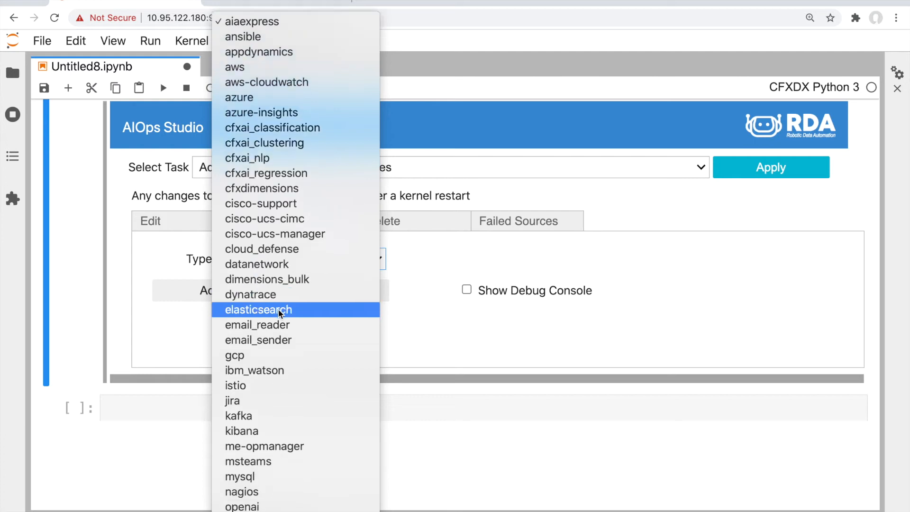
pyautogui.scroll(-1, 280, 313)
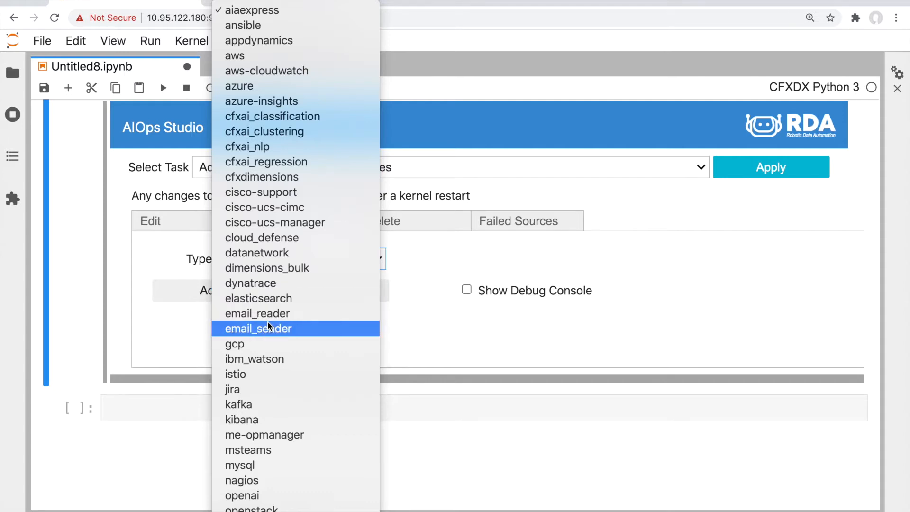
pyautogui.scroll(-2, 269, 370)
pyautogui.scroll(-10, 269, 371)
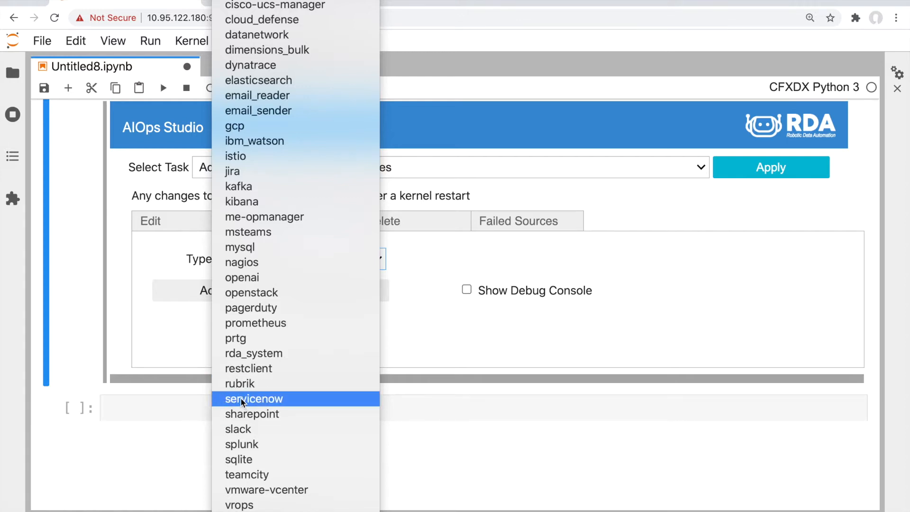
pyautogui.click(178, 383)
# Load the aws-mktg-dev source in the Edit tab and reopen the Source list
pyautogui.click(159, 213)
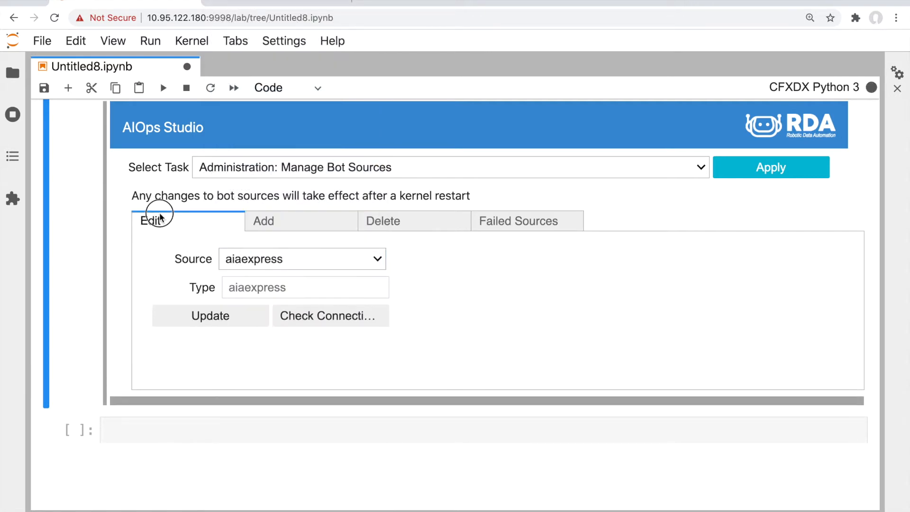
pyautogui.click(255, 251)
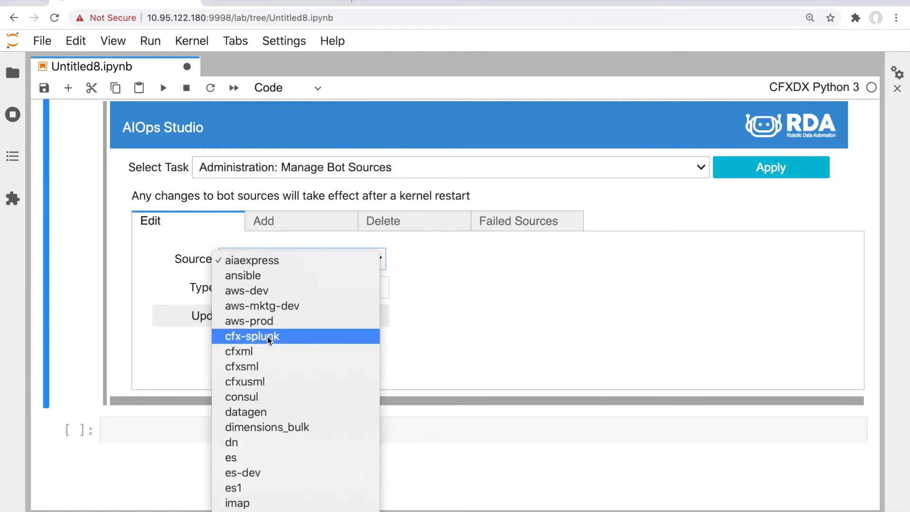
pyautogui.click(236, 306)
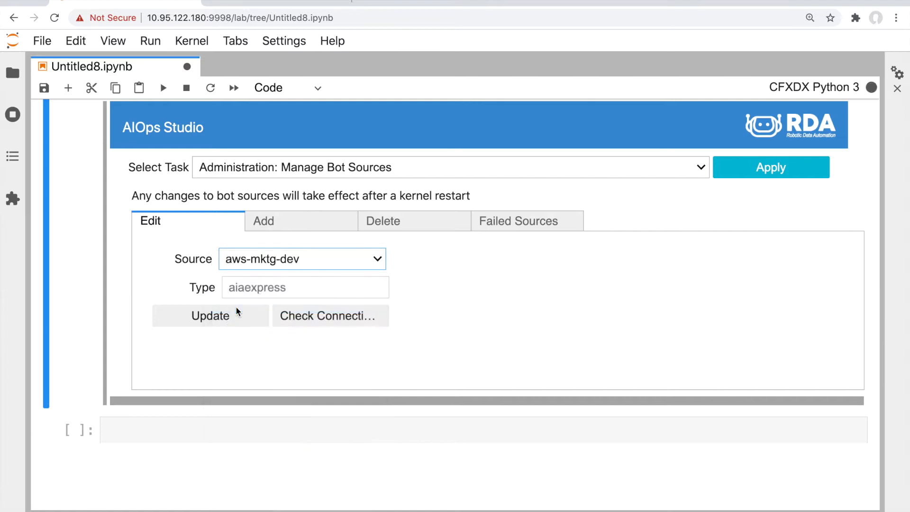
pyautogui.scroll(-1, 176, 308)
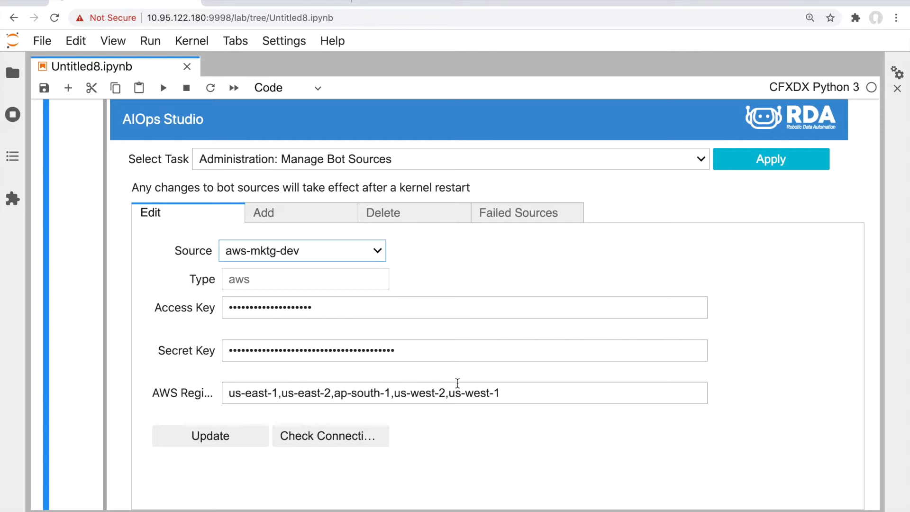
pyautogui.click(233, 250)
pyautogui.scroll(-1, 233, 268)
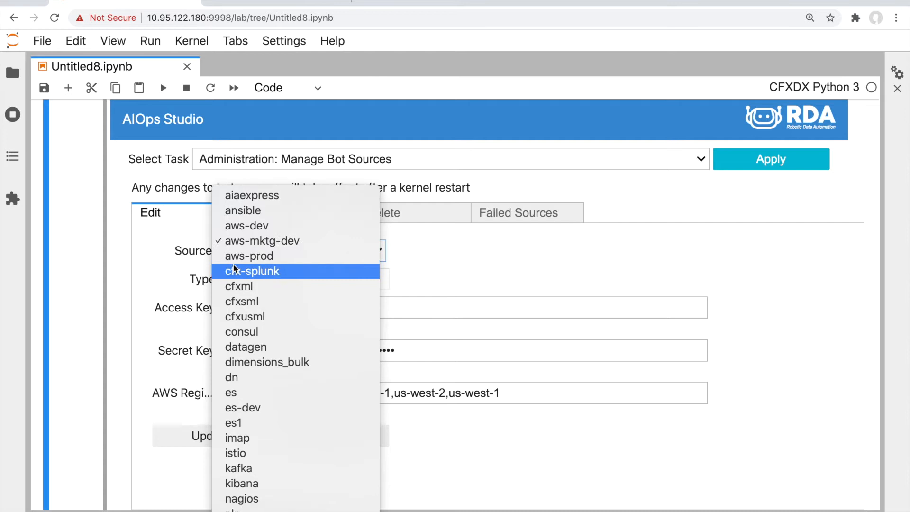
pyautogui.click(233, 391)
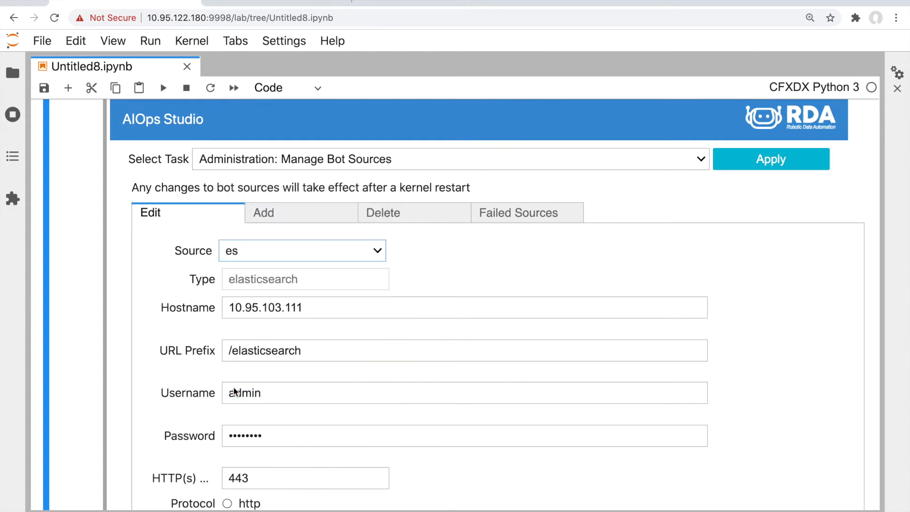
pyautogui.scroll(-2, 188, 297)
pyautogui.scroll(-2, 189, 297)
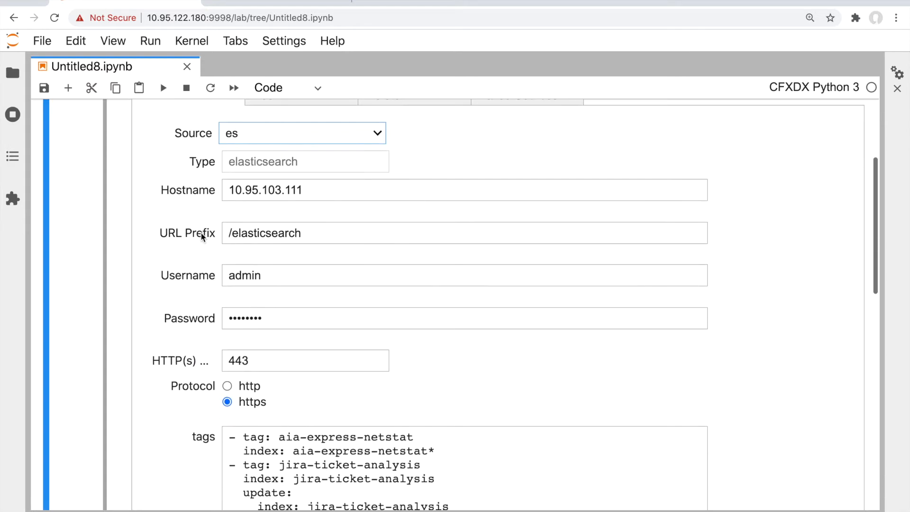
pyautogui.scroll(-2, 209, 203)
pyautogui.scroll(-1, 208, 208)
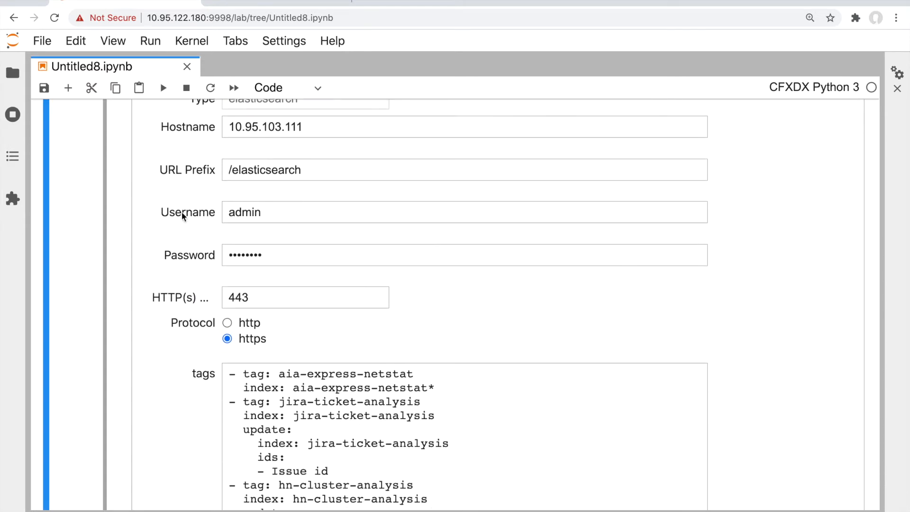
pyautogui.scroll(-3, 181, 213)
pyautogui.scroll(-3, 181, 212)
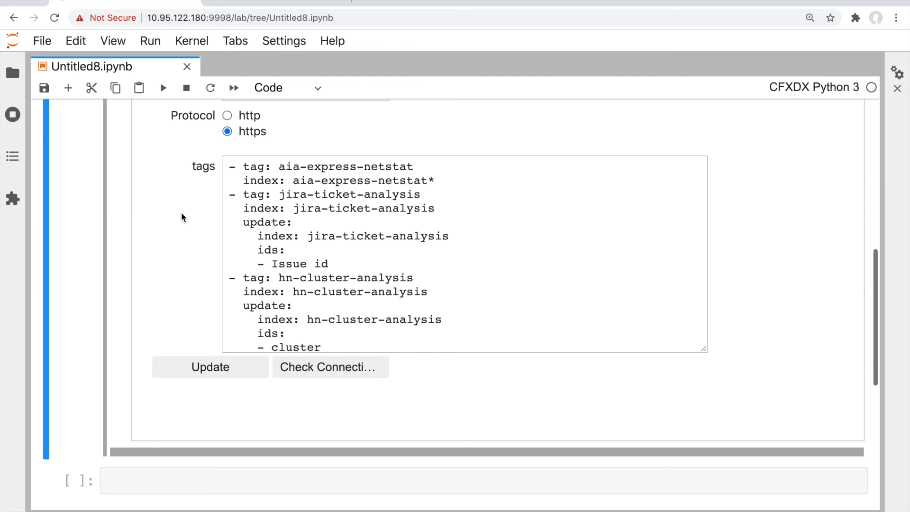
pyautogui.scroll(-1, 256, 164)
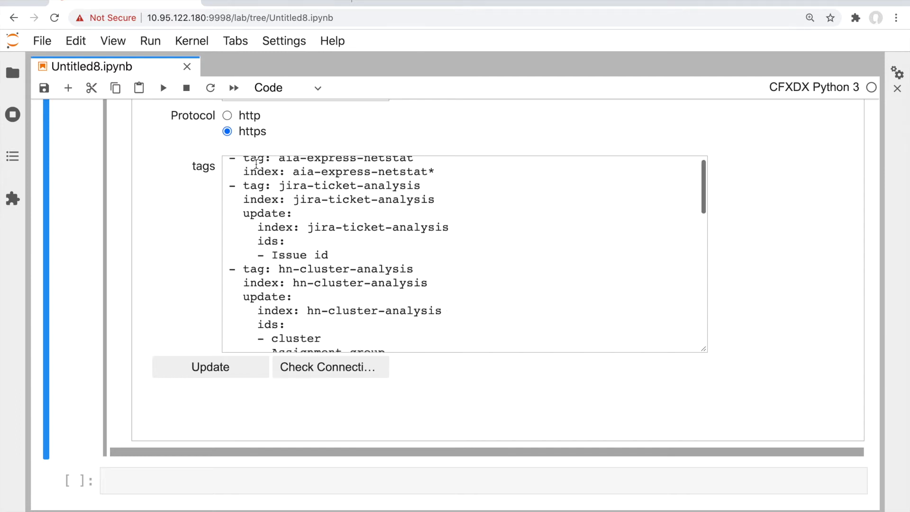
pyautogui.scroll(-5, 256, 164)
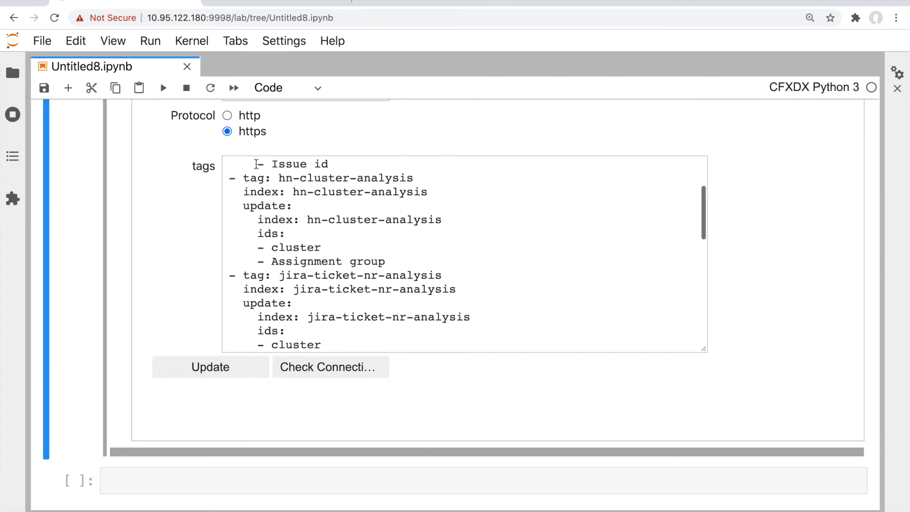
pyautogui.scroll(-1, 256, 164)
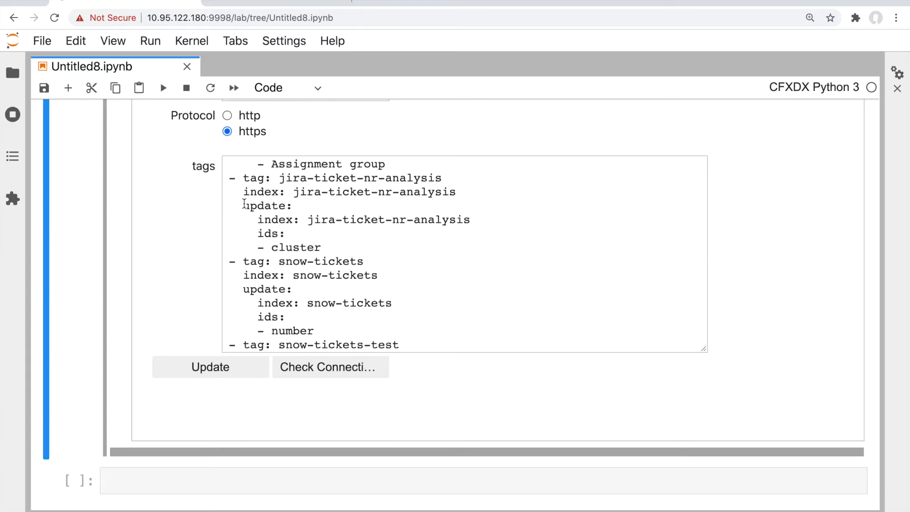
pyautogui.scroll(-6, 244, 203)
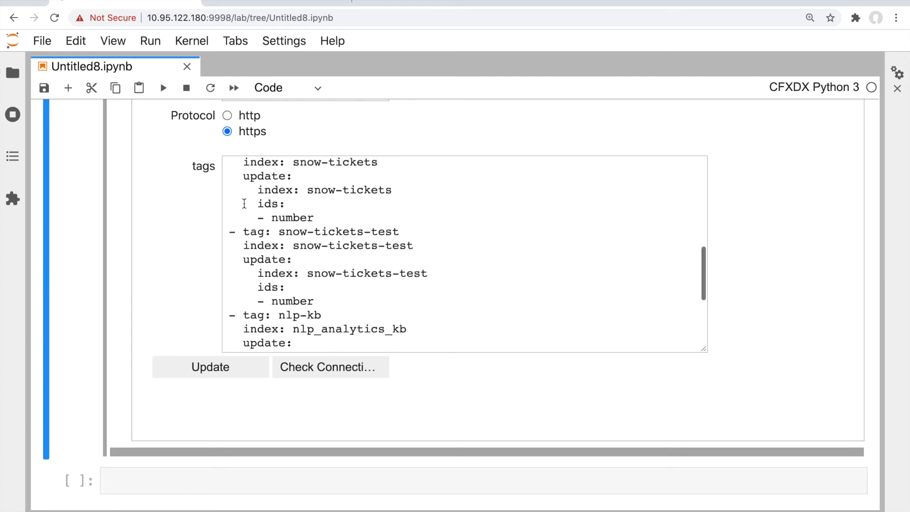
pyautogui.scroll(10, 162, 260)
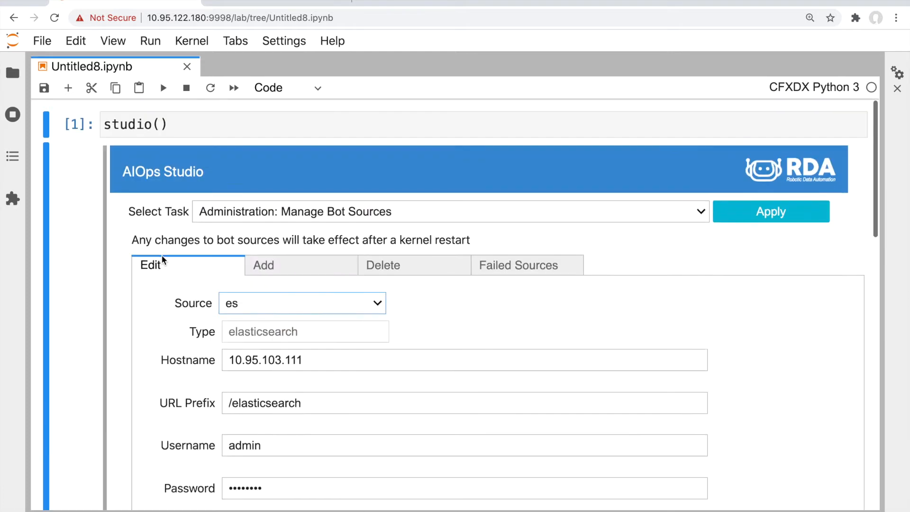
# Load the snow ServiceNow source for editing and review its instance ID and incident tags
pyautogui.scroll(-1, 162, 258)
pyautogui.click(236, 280)
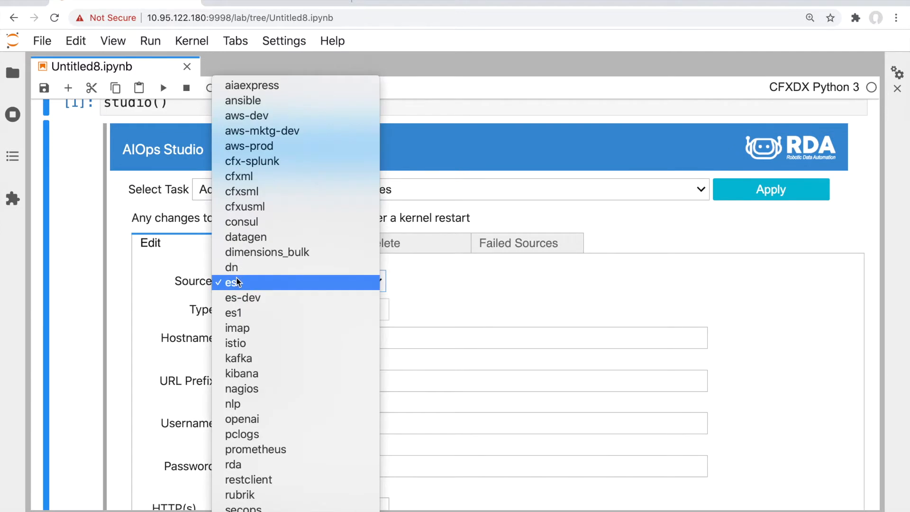
pyautogui.scroll(-3, 236, 280)
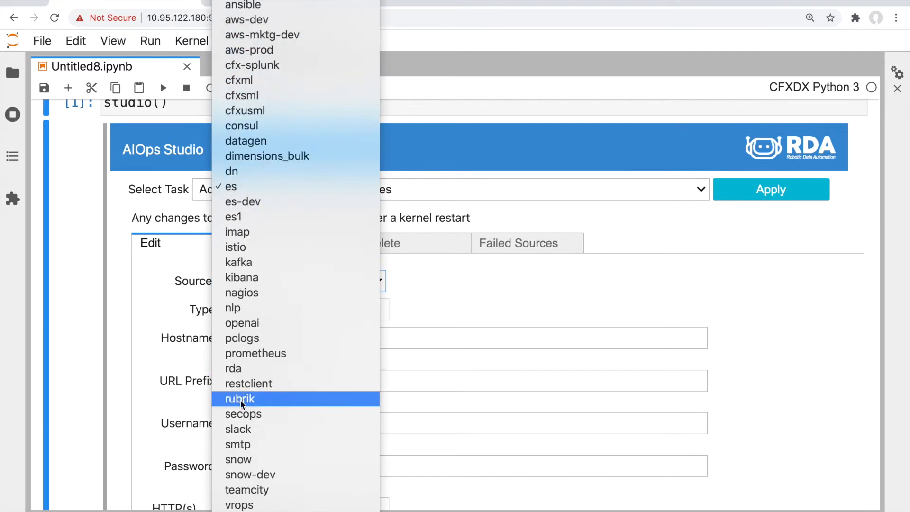
pyautogui.click(243, 459)
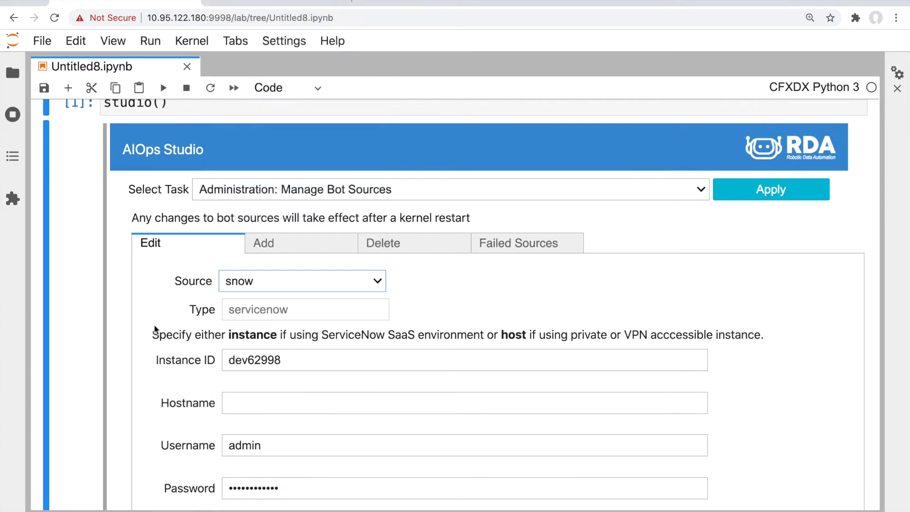
pyautogui.scroll(-3, 155, 327)
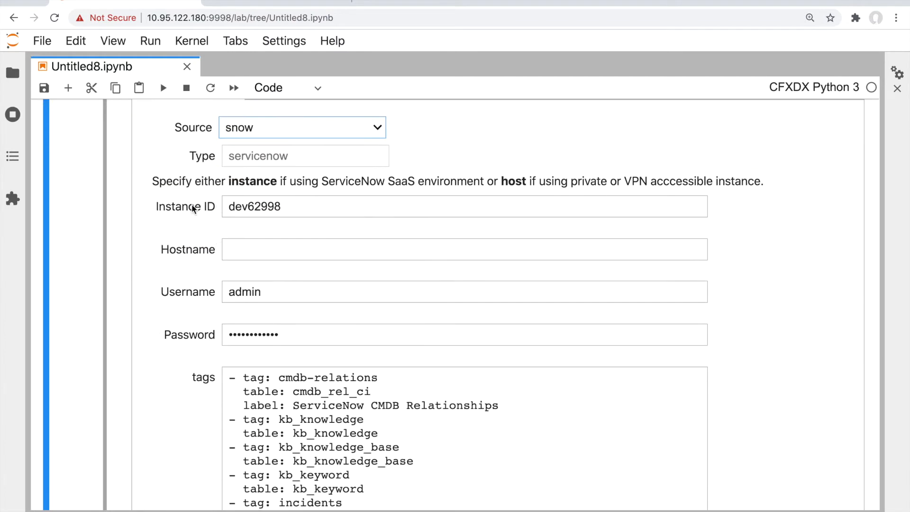
pyautogui.scroll(-5, 183, 264)
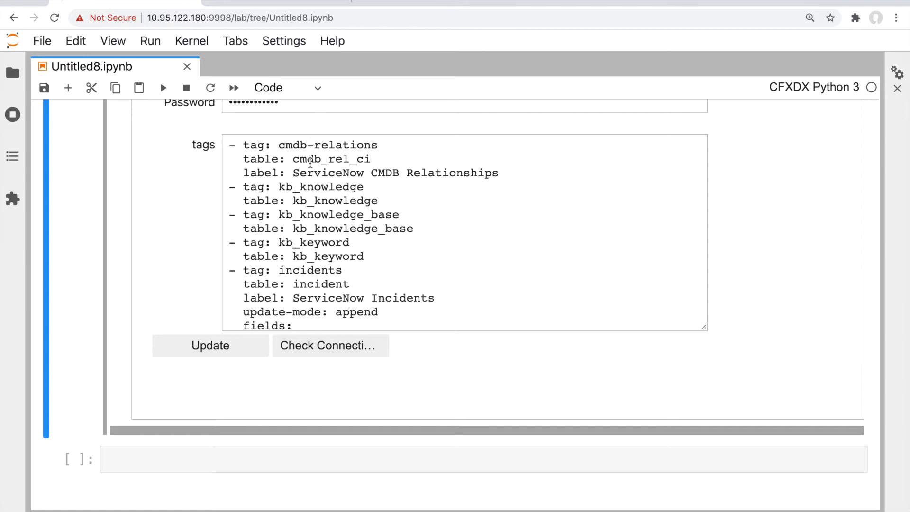
pyautogui.scroll(-3, 310, 174)
pyautogui.scroll(-5, 310, 175)
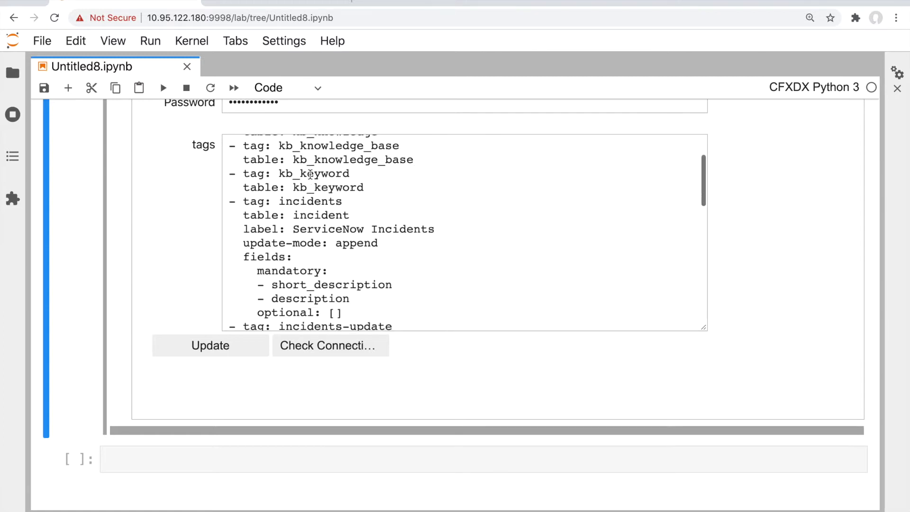
pyautogui.scroll(-4, 315, 138)
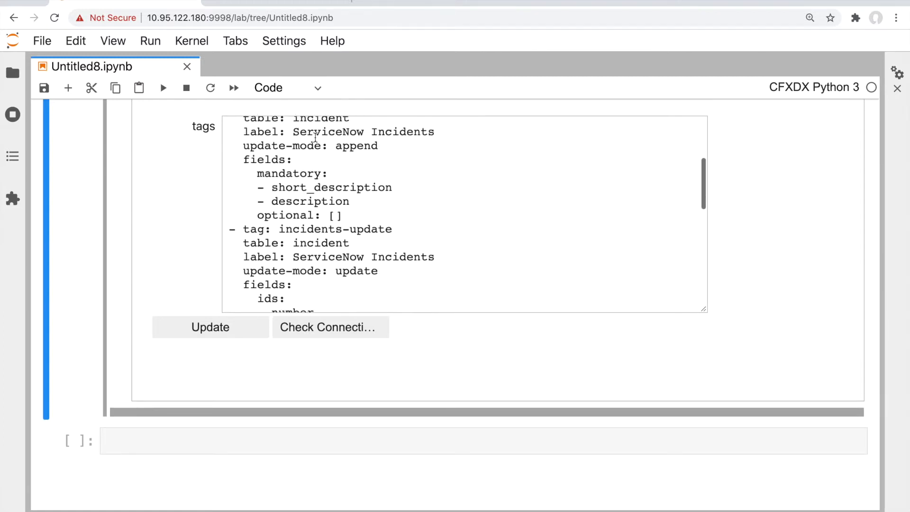
pyautogui.scroll(1, 237, 160)
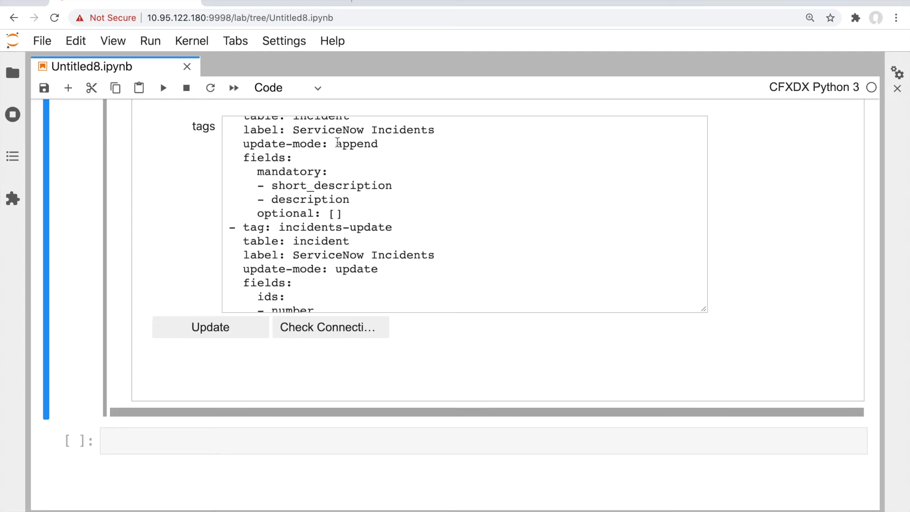
pyautogui.scroll(-6, 337, 143)
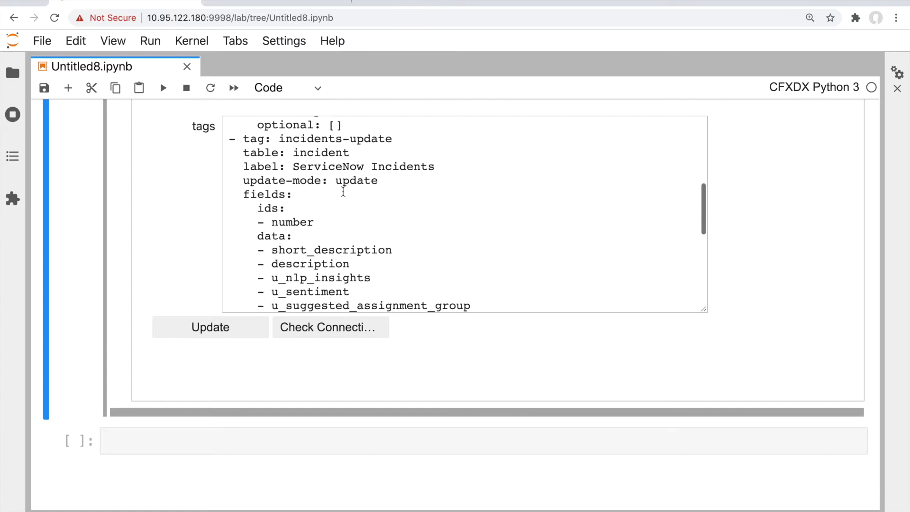
pyautogui.scroll(-2, 343, 191)
pyautogui.scroll(1, 343, 191)
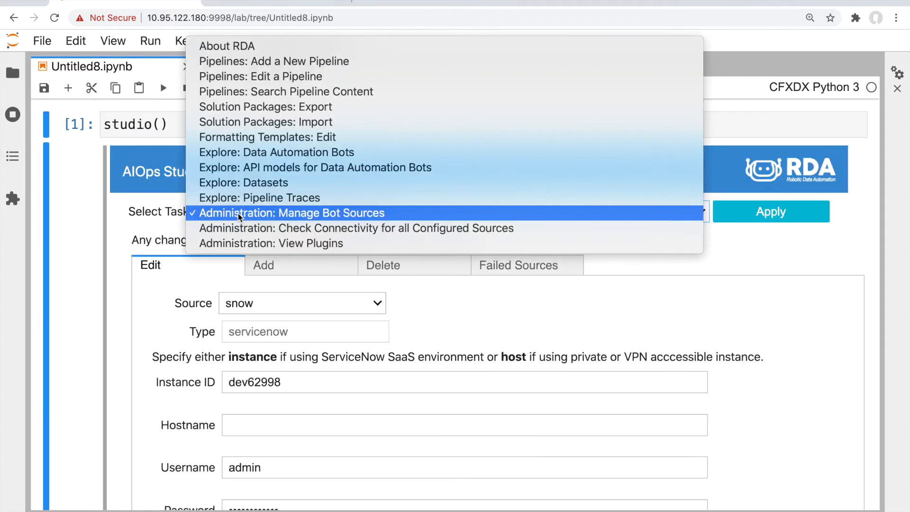
pyautogui.click(94, 274)
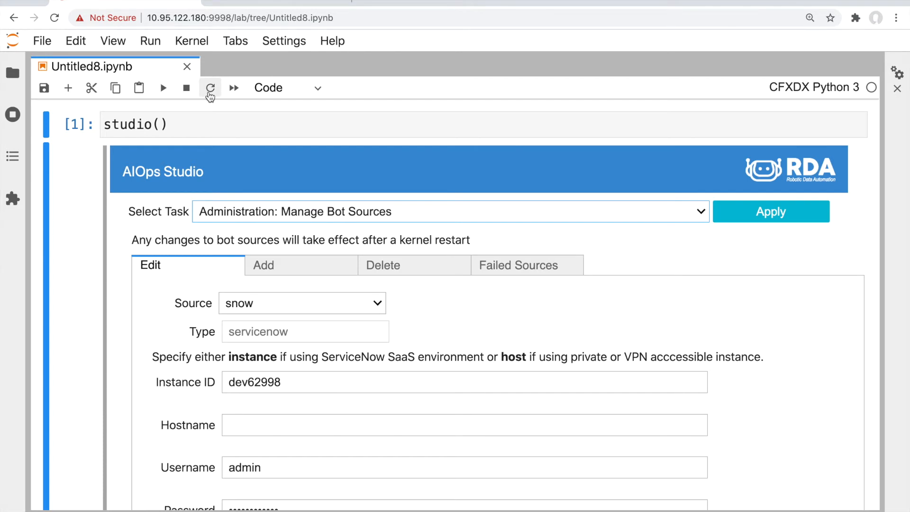
# Run Check Connection on the snow source, then select the studio() line in the cell
pyautogui.scroll(-2, 106, 264)
pyautogui.scroll(-10, 106, 261)
pyautogui.click(278, 322)
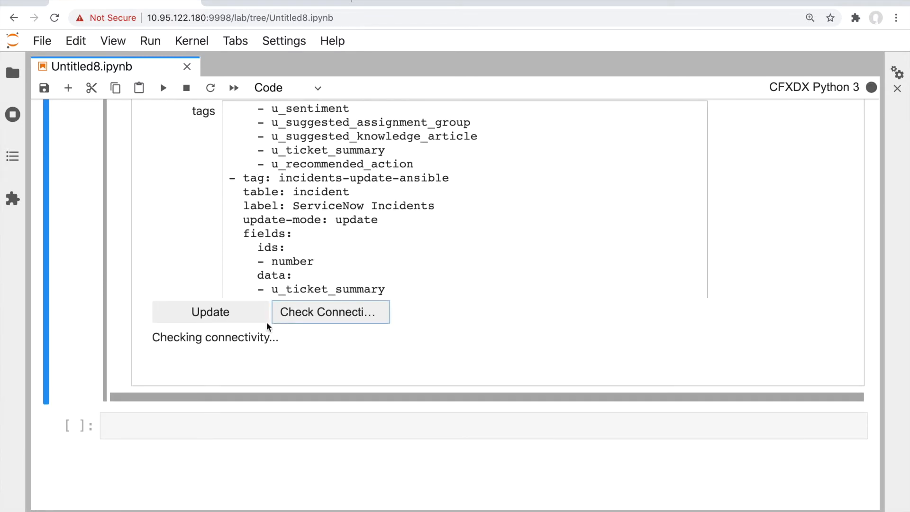
pyautogui.scroll(6, 154, 334)
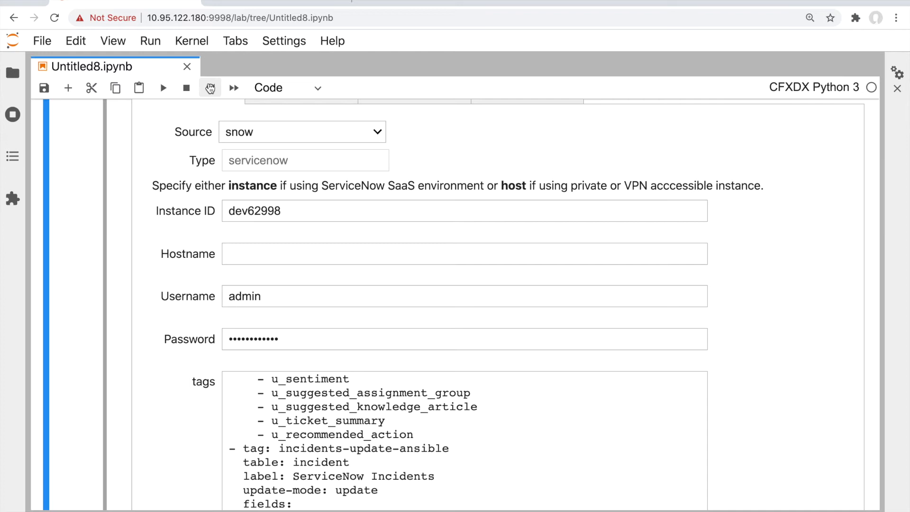
pyautogui.scroll(4, 150, 214)
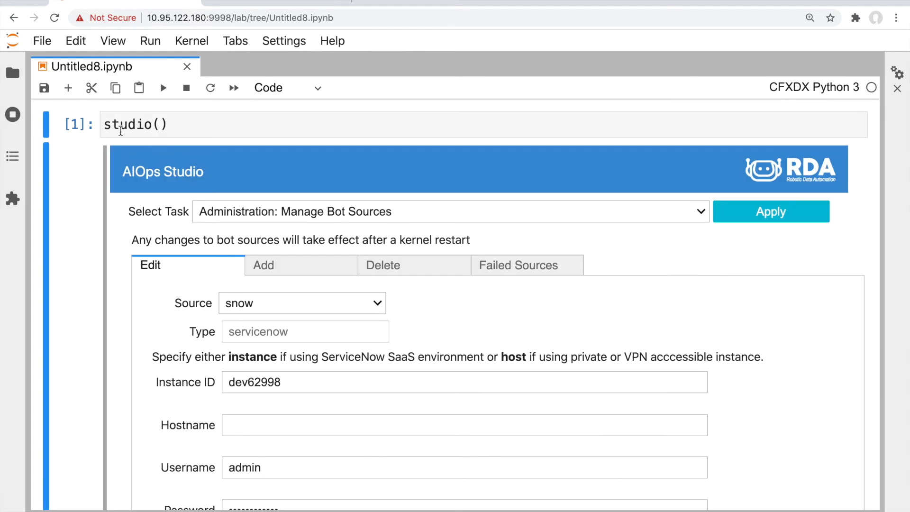
pyautogui.click(102, 126)
pyautogui.moveTo(103, 126); pyautogui.dragTo(178, 124)
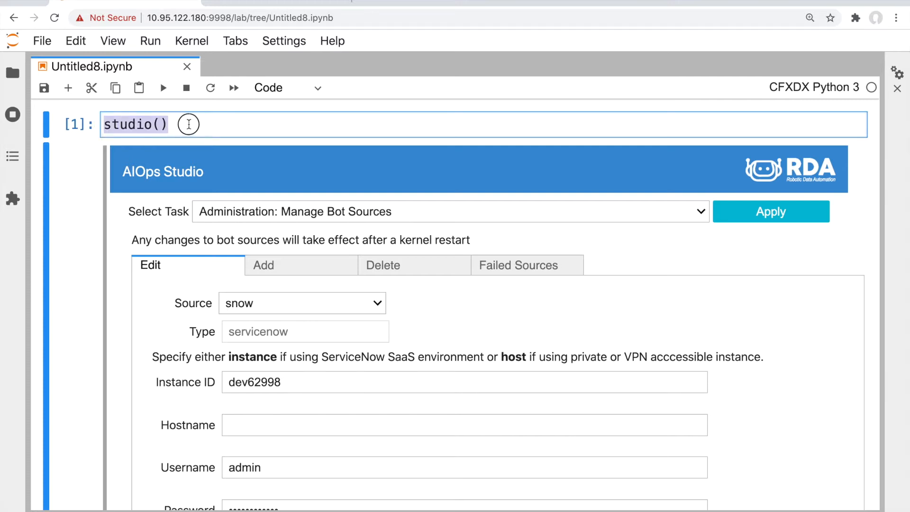
# Switch to Explore: Data Automation Bots and filter the bots by 'ml'
pyautogui.click(211, 212)
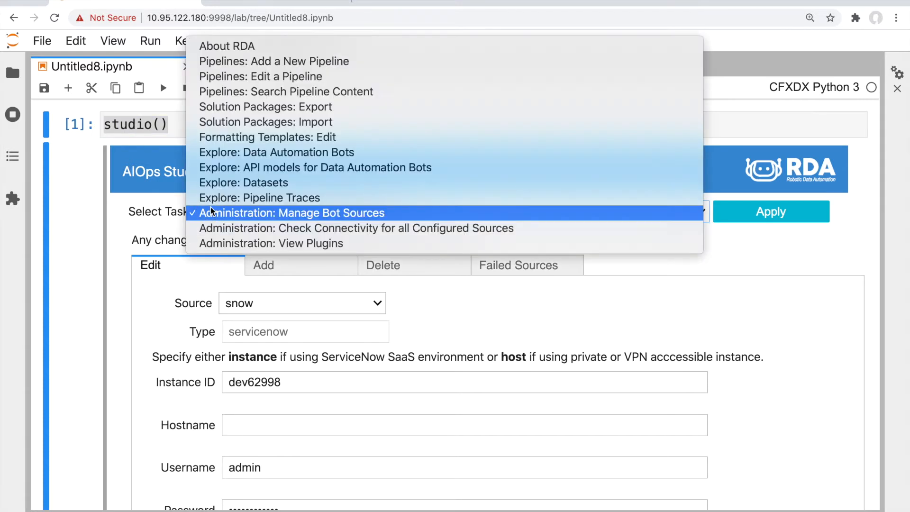
pyautogui.click(226, 152)
pyautogui.scroll(-2, 187, 239)
pyautogui.scroll(-1, 187, 240)
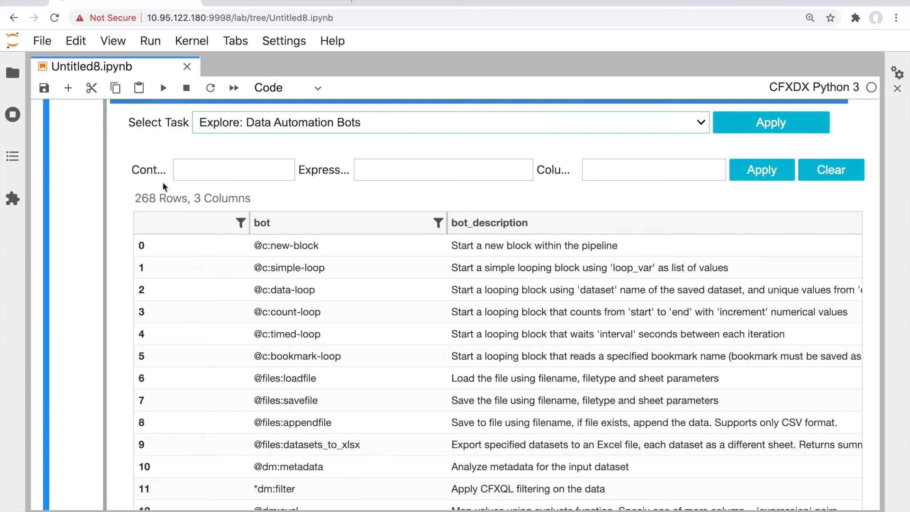
pyautogui.click(213, 172)
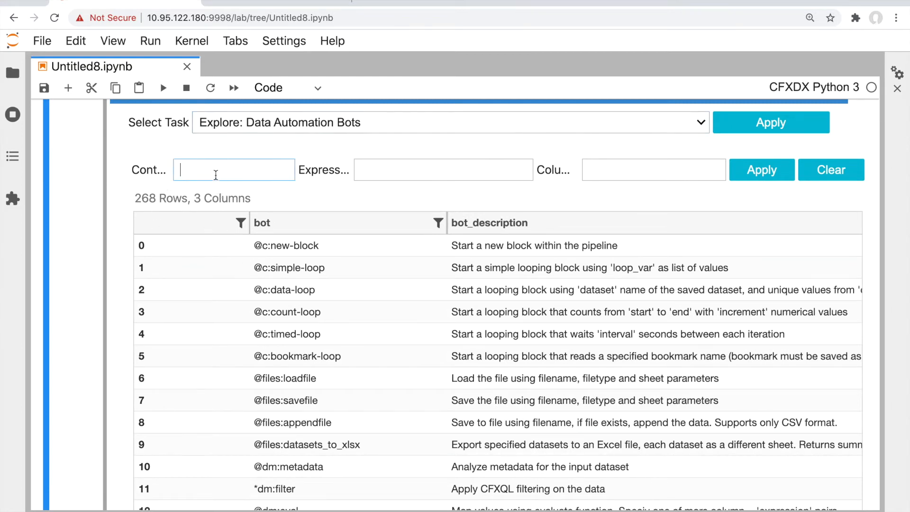
pyautogui.write('ml')
pyautogui.click(761, 170)
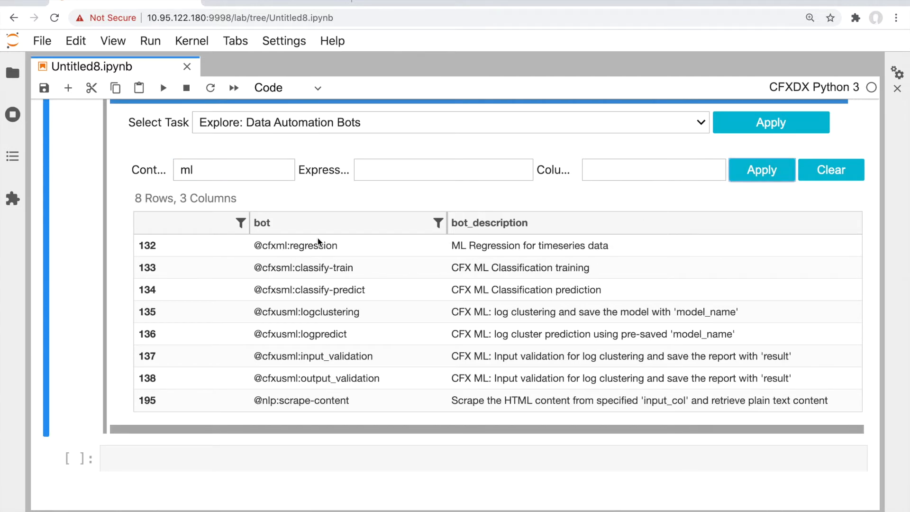
# Change the Contains filter to 'nlp' and review the matching bots
pyautogui.doubleClick(229, 175)
pyautogui.write('nlp')
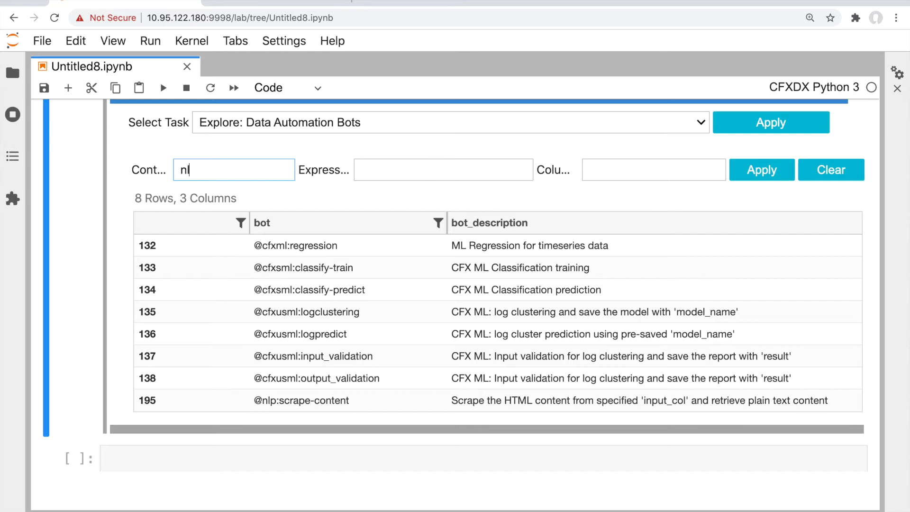
pyautogui.click(770, 170)
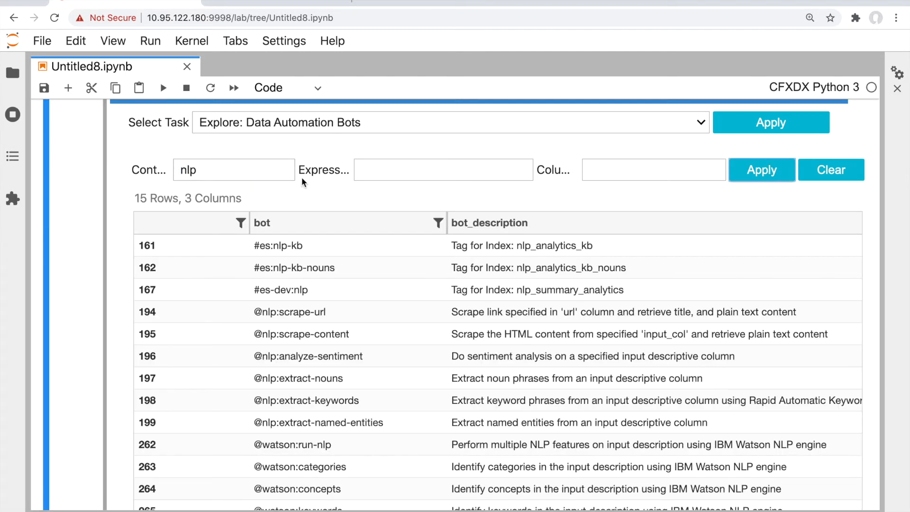
pyautogui.scroll(-2, 334, 243)
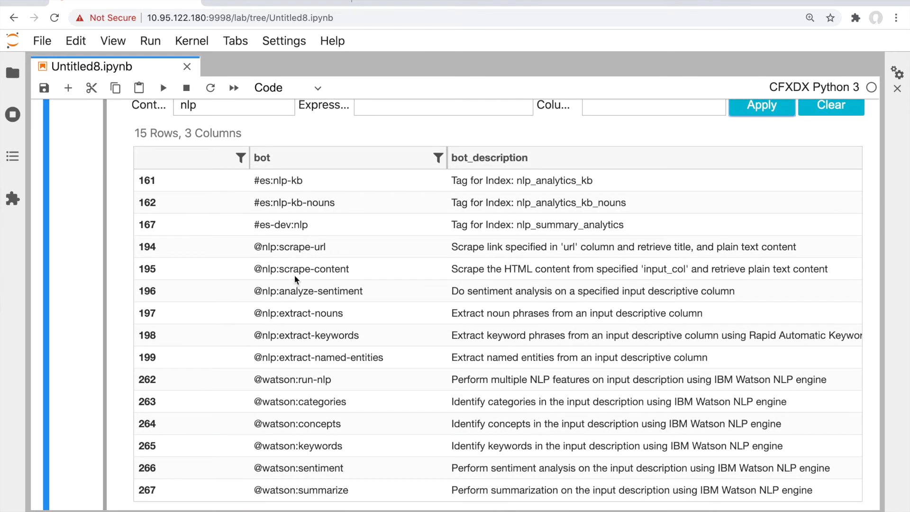
pyautogui.scroll(-2, 290, 294)
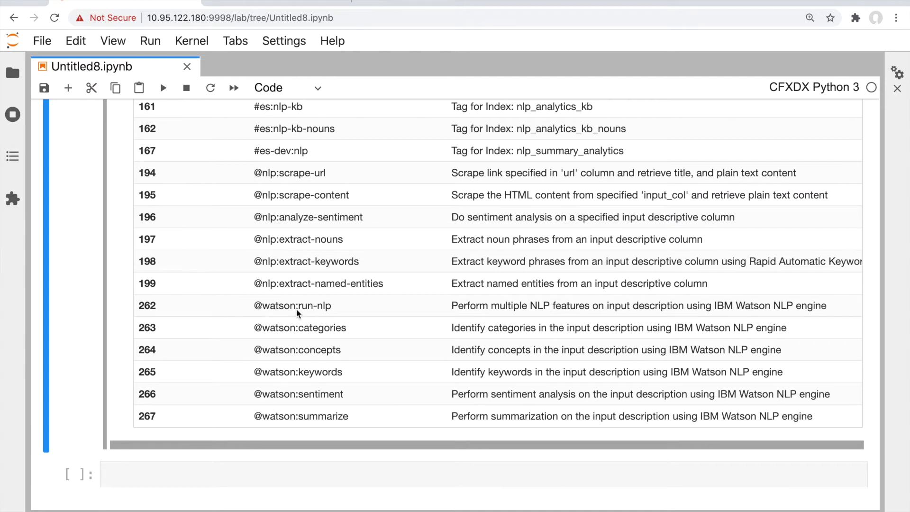
pyautogui.scroll(2, 259, 359)
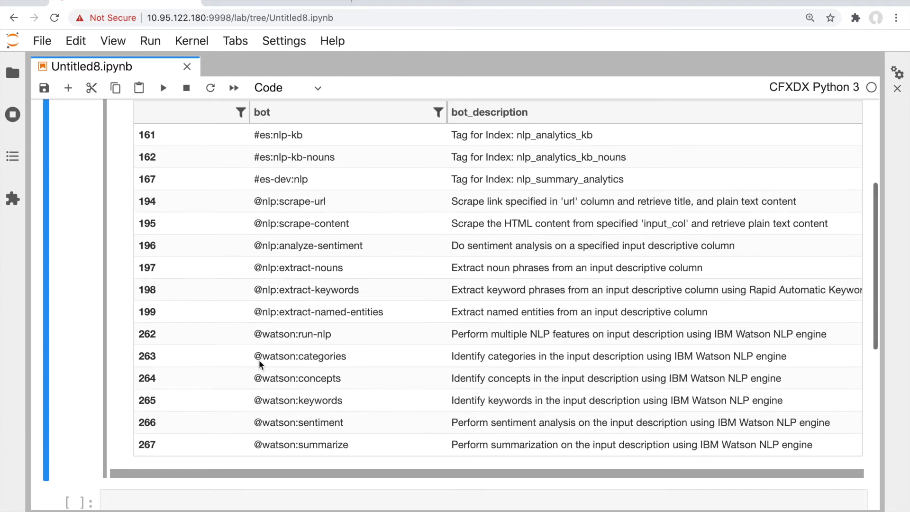
pyautogui.scroll(5, 258, 360)
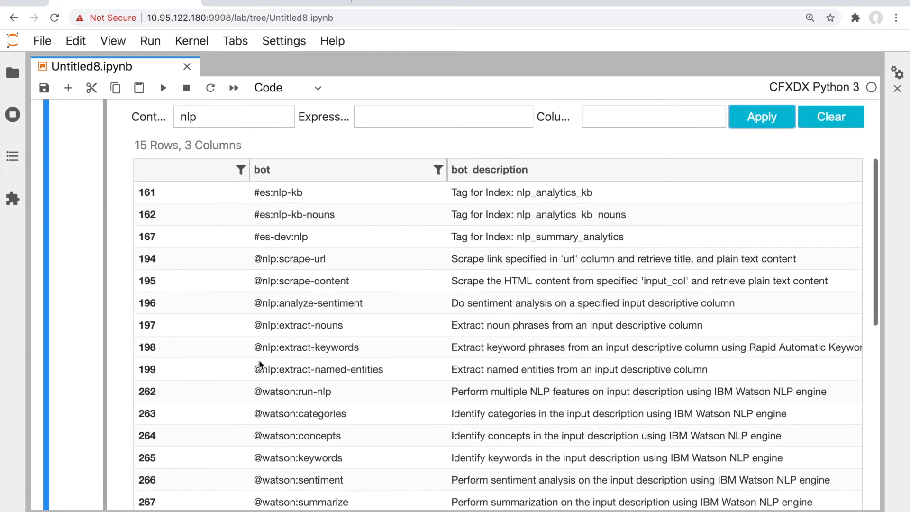
# Change the Contains filter to 'dm', showing the 66 dm bots
pyautogui.doubleClick(230, 194)
pyautogui.write('dm')
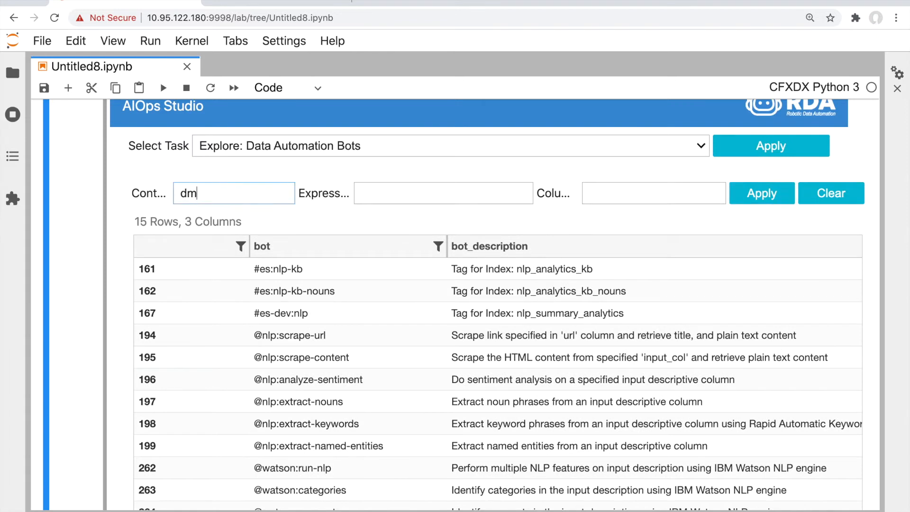
pyautogui.click(752, 204)
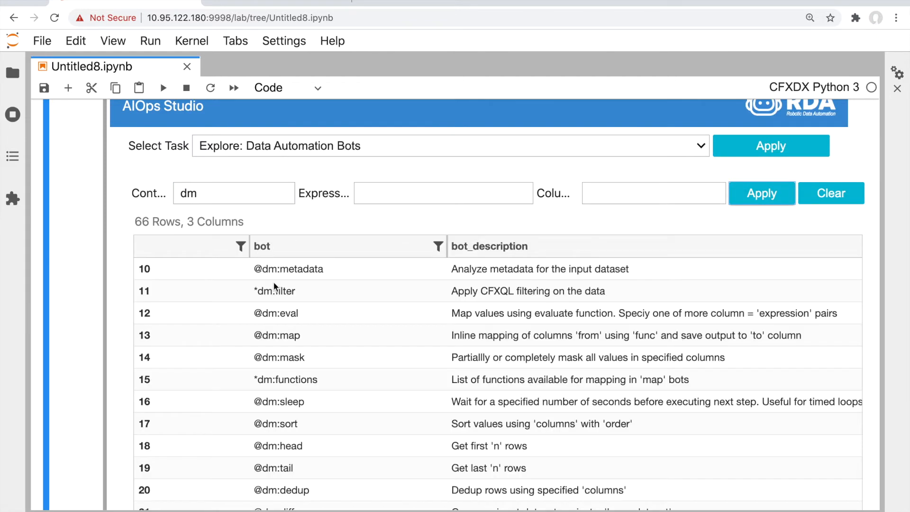
pyautogui.scroll(-2, 274, 283)
pyautogui.scroll(2, 274, 283)
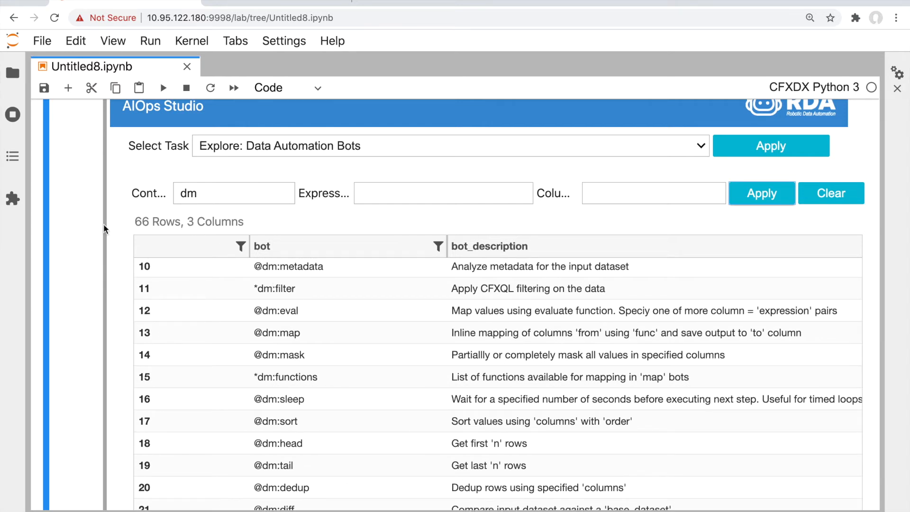
pyautogui.moveTo(132, 221); pyautogui.dragTo(237, 221)
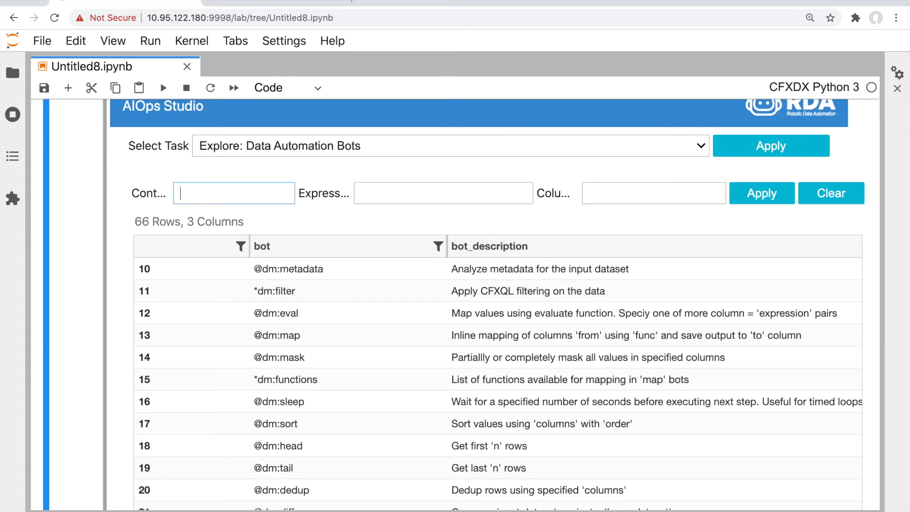
pyautogui.click(219, 146)
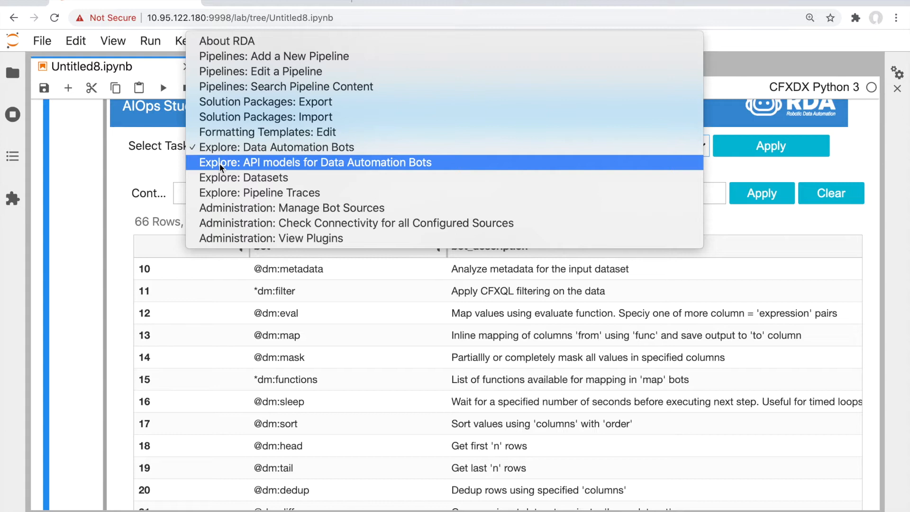
pyautogui.click(220, 163)
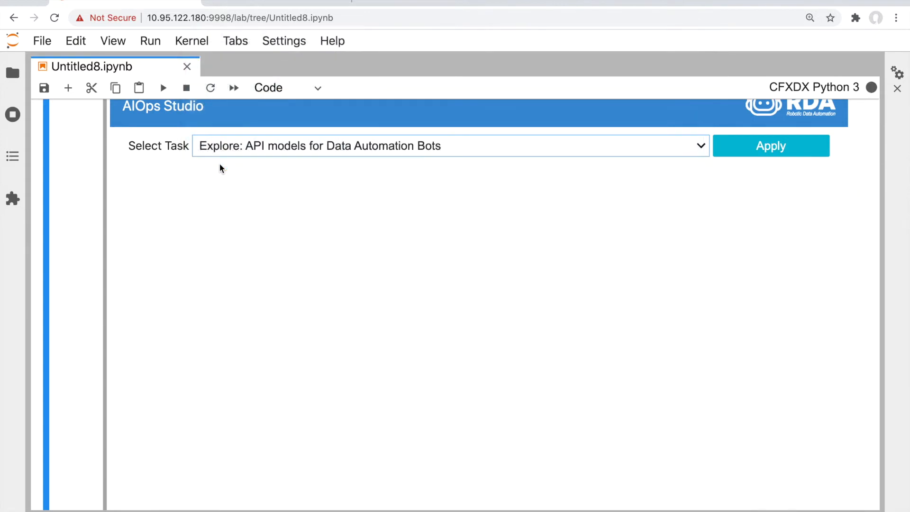
pyautogui.click(220, 173)
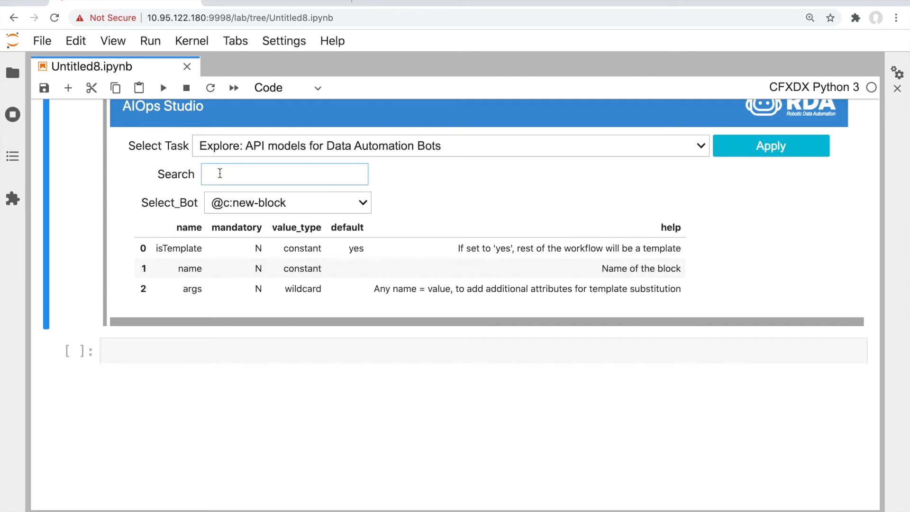
pyautogui.write('fil')
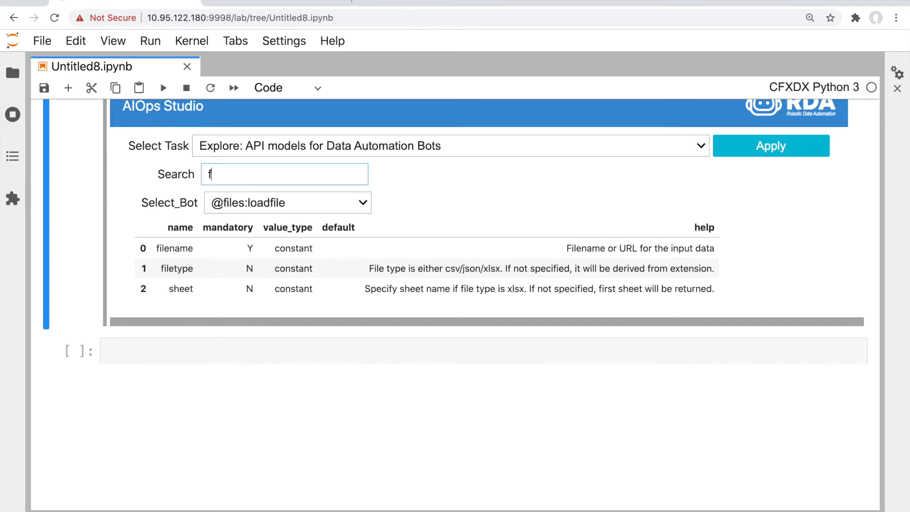
pyautogui.click(255, 205)
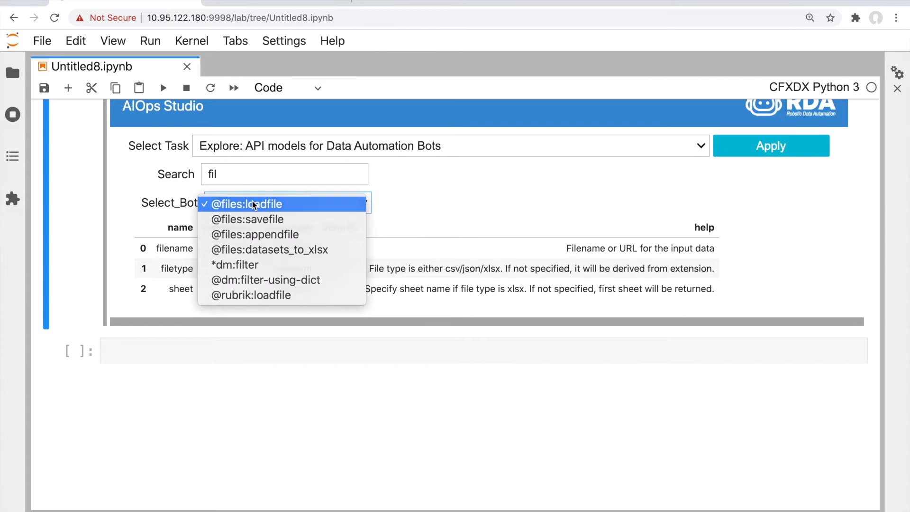
pyautogui.click(252, 204)
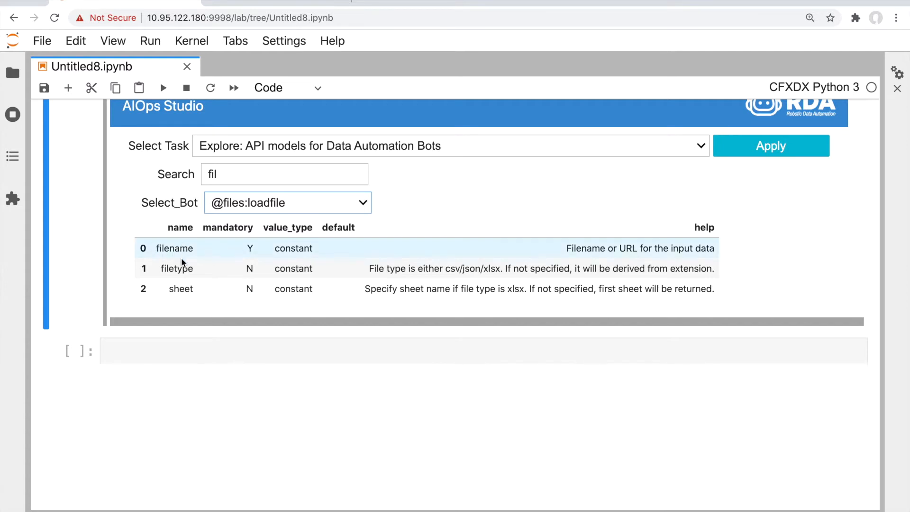
pyautogui.scroll(1, 195, 285)
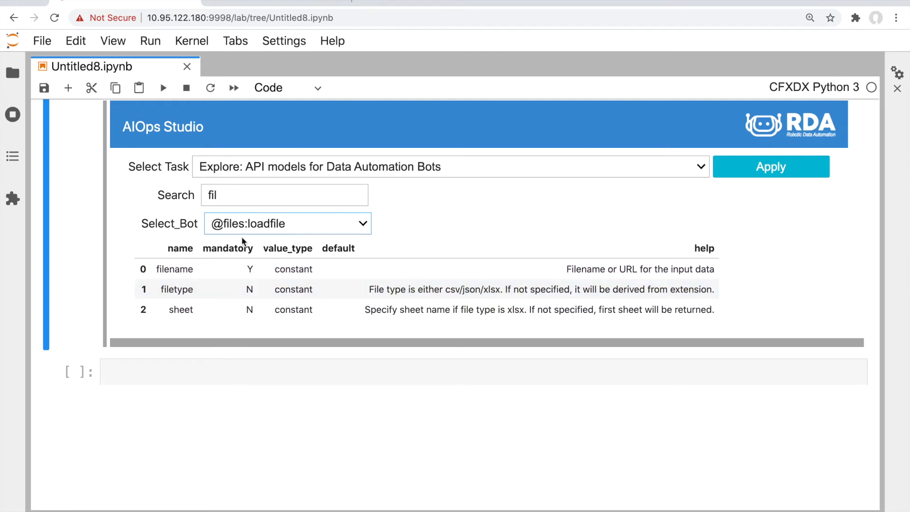
pyautogui.click(315, 168)
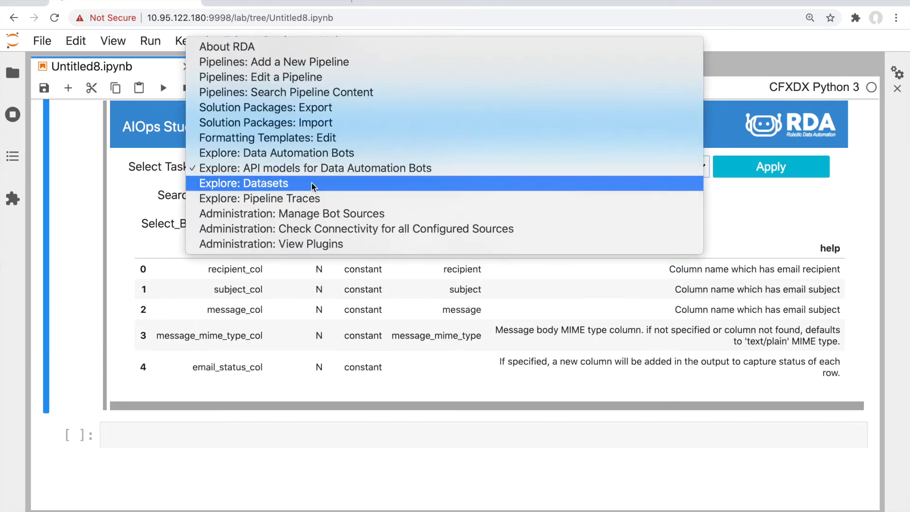
# Switch to Explore: Datasets and load the All Vrops Summary data, 36 rows
pyautogui.click(311, 183)
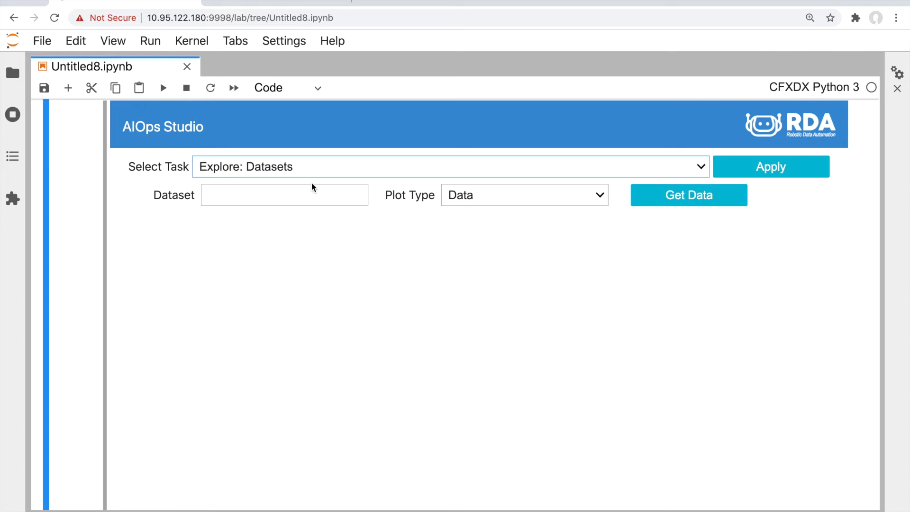
pyautogui.click(258, 195)
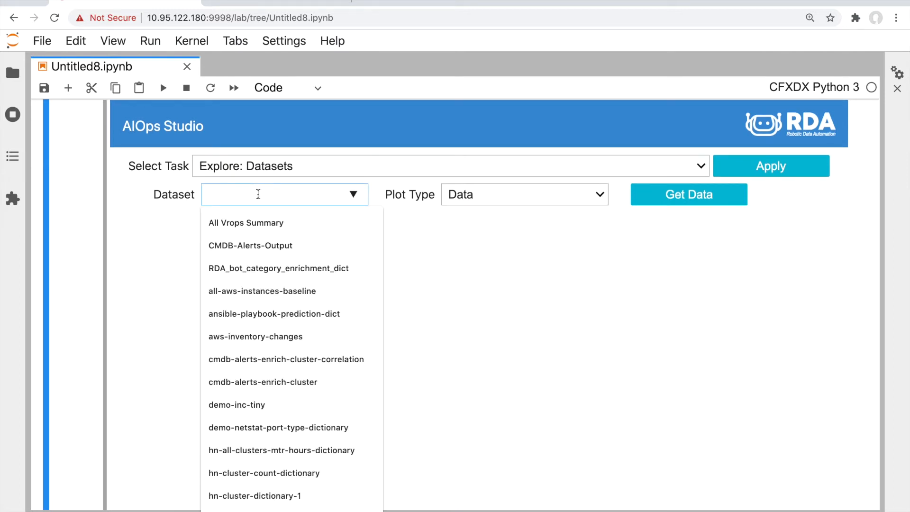
pyautogui.click(257, 221)
pyautogui.click(722, 198)
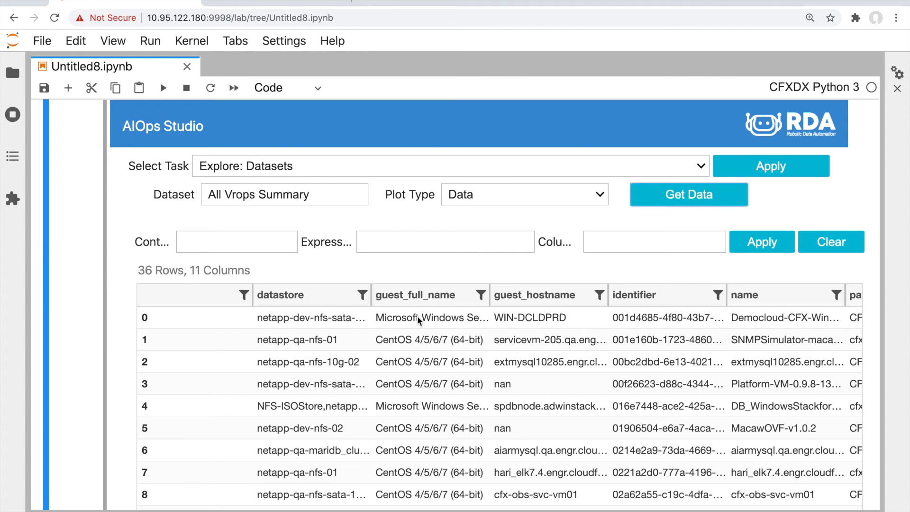
pyautogui.moveTo(138, 270); pyautogui.dragTo(150, 272)
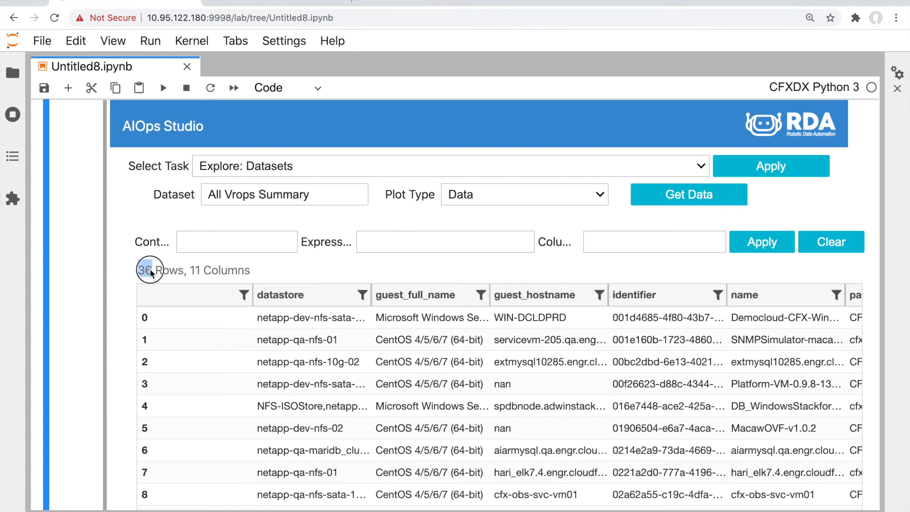
pyautogui.hscroll(1, 337, 336)
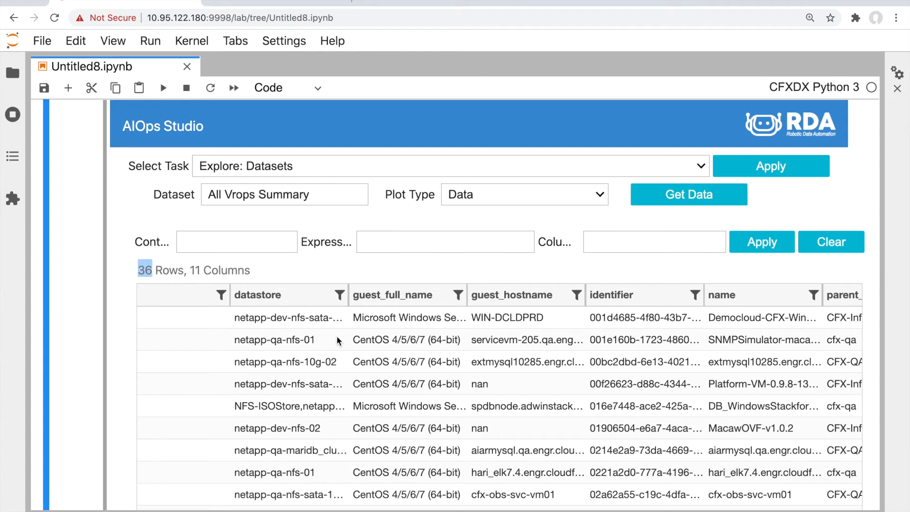
# Filter the columns by 'guest' down to two columns, then clear the filter text
pyautogui.click(620, 242)
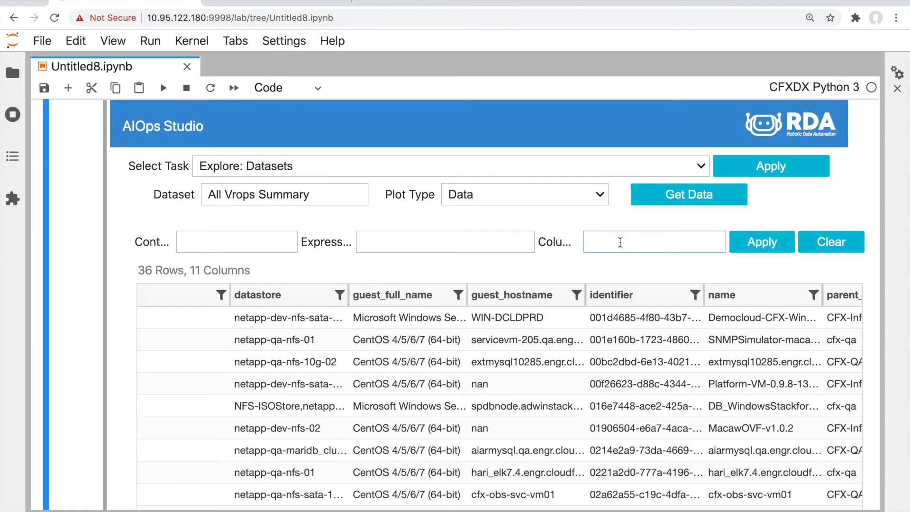
pyautogui.write('guest')
pyautogui.click(762, 242)
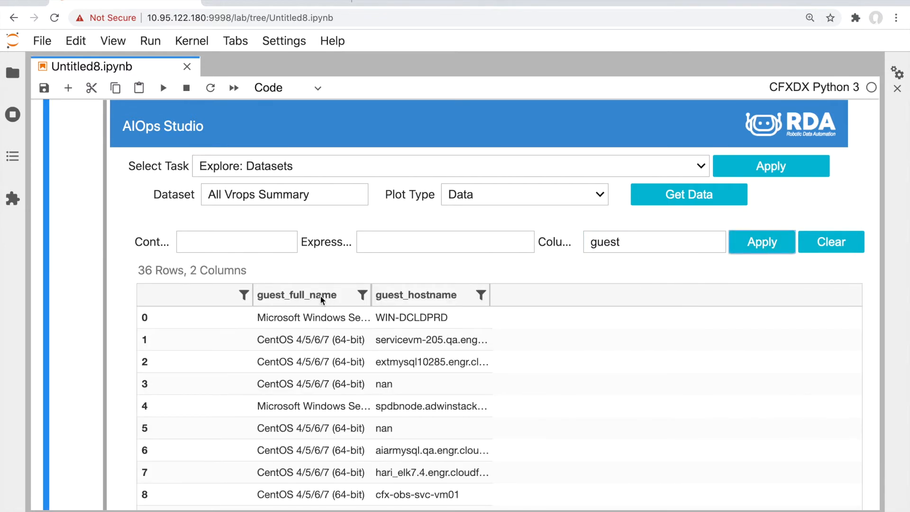
pyautogui.scroll(-5, 381, 366)
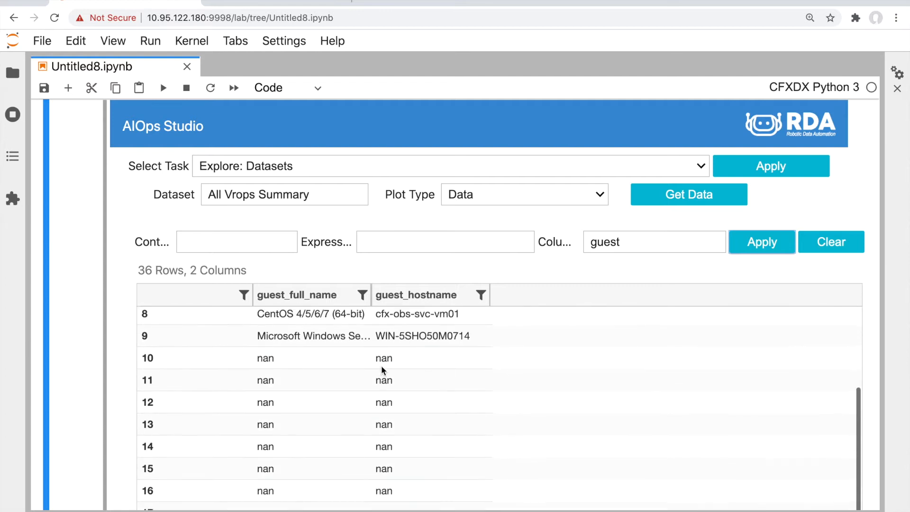
pyautogui.scroll(4, 381, 365)
pyautogui.scroll(1, 381, 370)
pyautogui.doubleClick(606, 242)
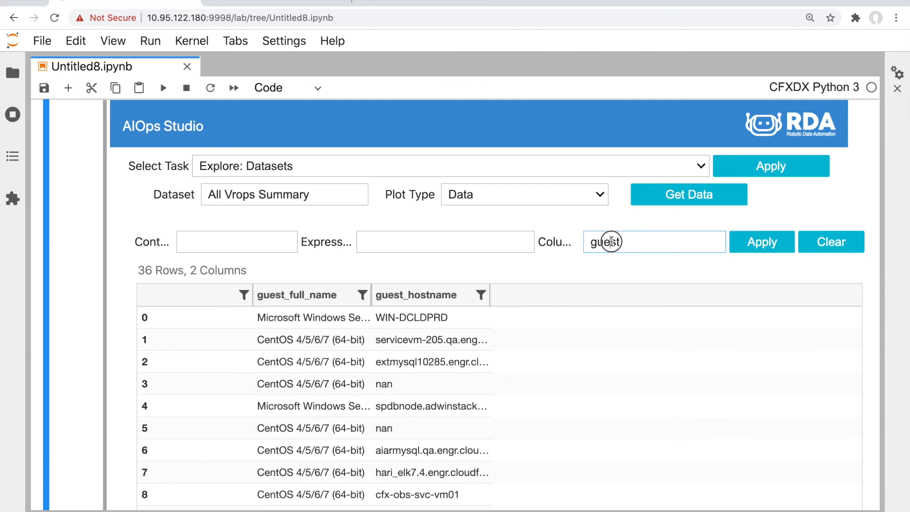
pyautogui.press('BackSpace')
pyautogui.click(550, 196)
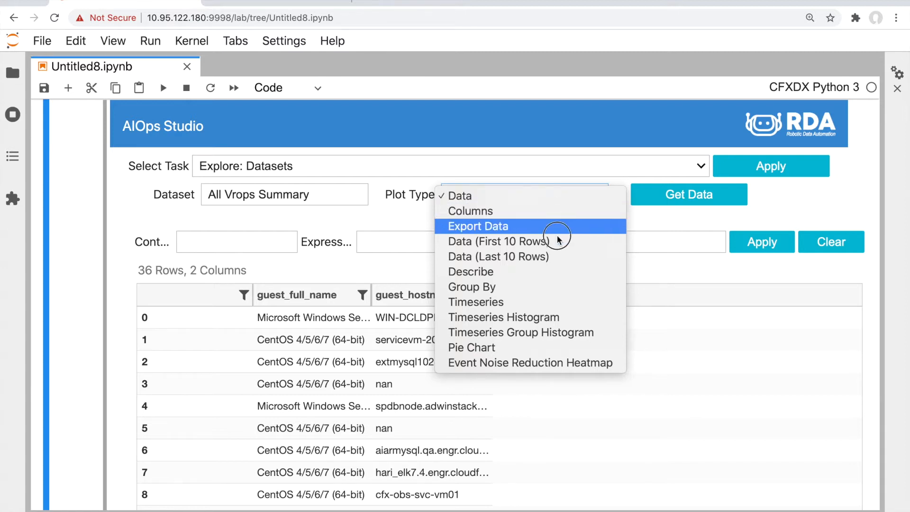
# Generate a Describe table for All Vrops Summary and review its NonNull percentages
pyautogui.click(556, 273)
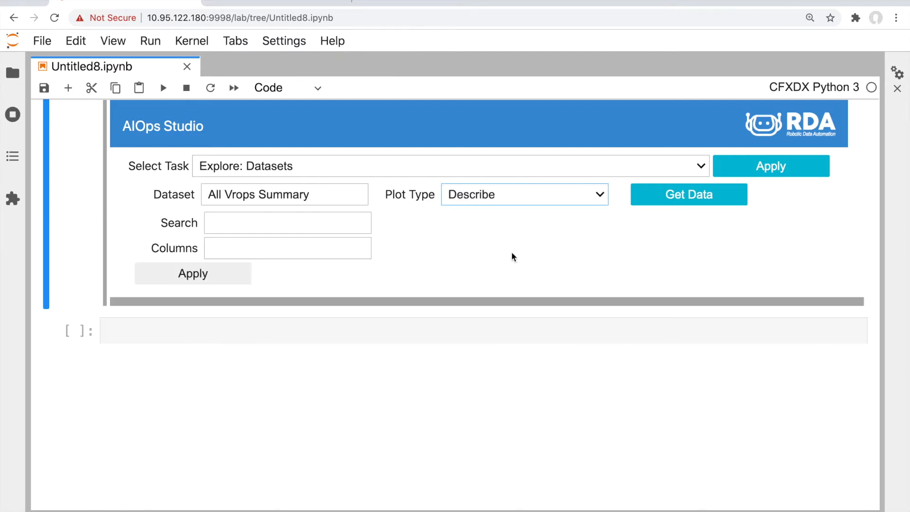
pyautogui.click(218, 272)
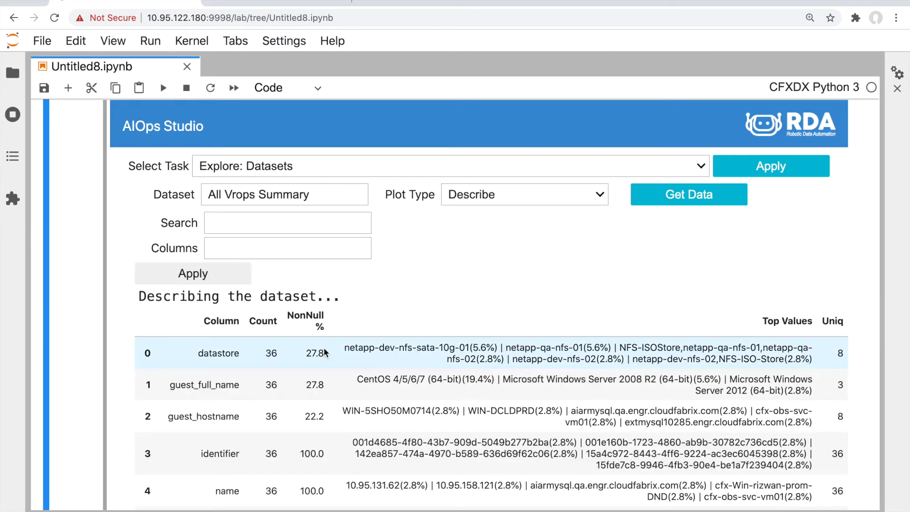
pyautogui.scroll(-2, 323, 348)
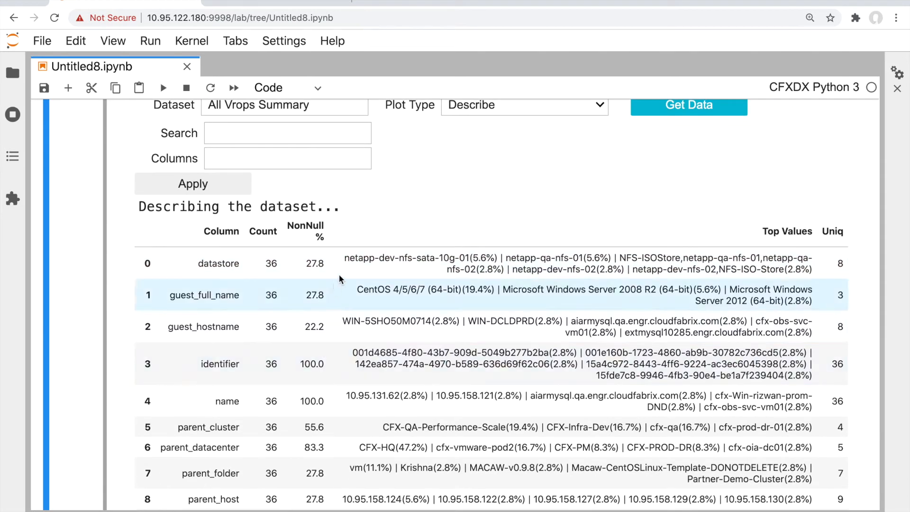
pyautogui.scroll(-2, 346, 268)
pyautogui.scroll(-1, 347, 268)
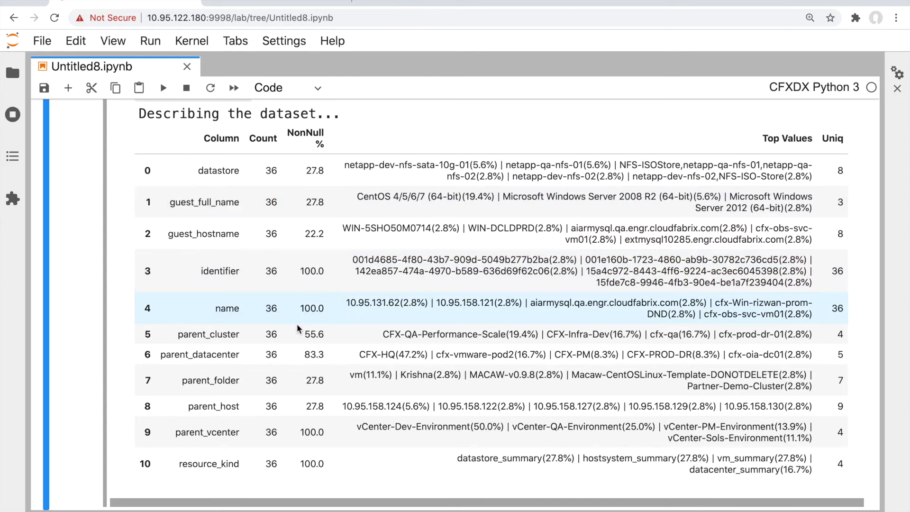
pyautogui.moveTo(299, 335); pyautogui.dragTo(327, 409)
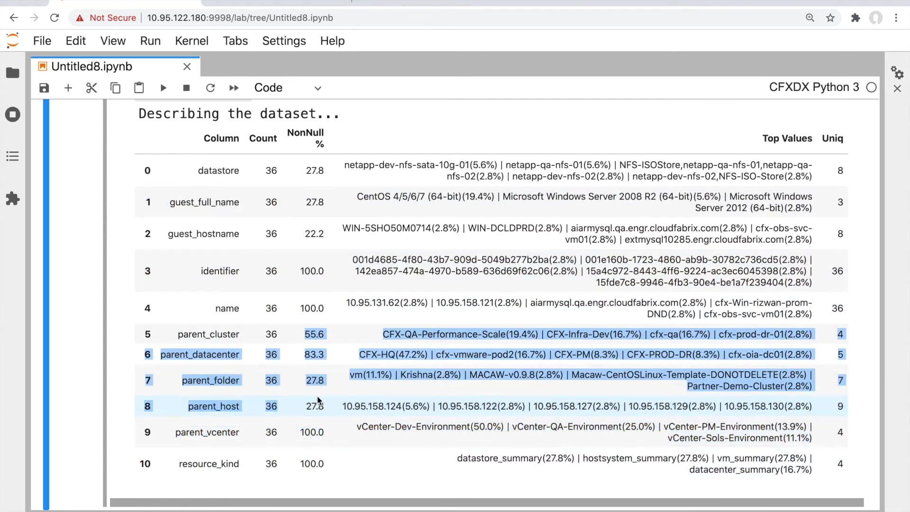
# Return to the AIOps Studio form and show the Plot Type options
pyautogui.scroll(3, 317, 403)
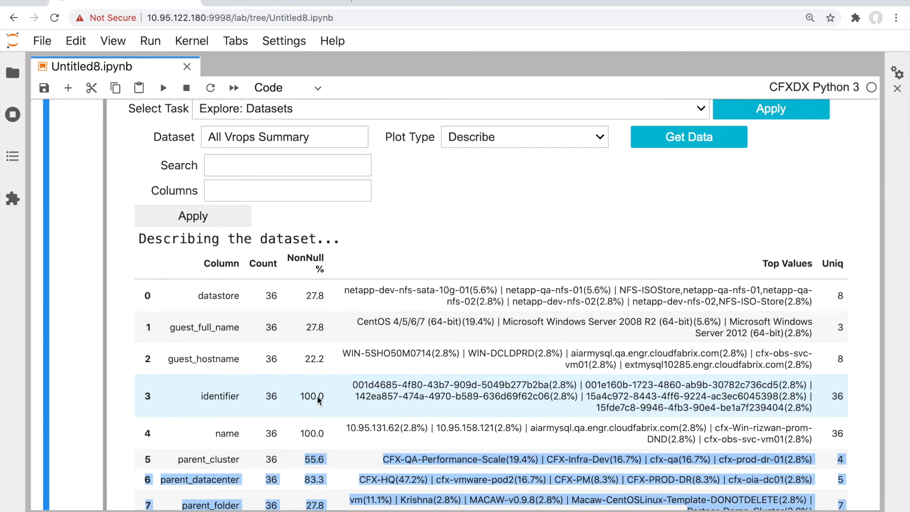
pyautogui.scroll(1, 318, 400)
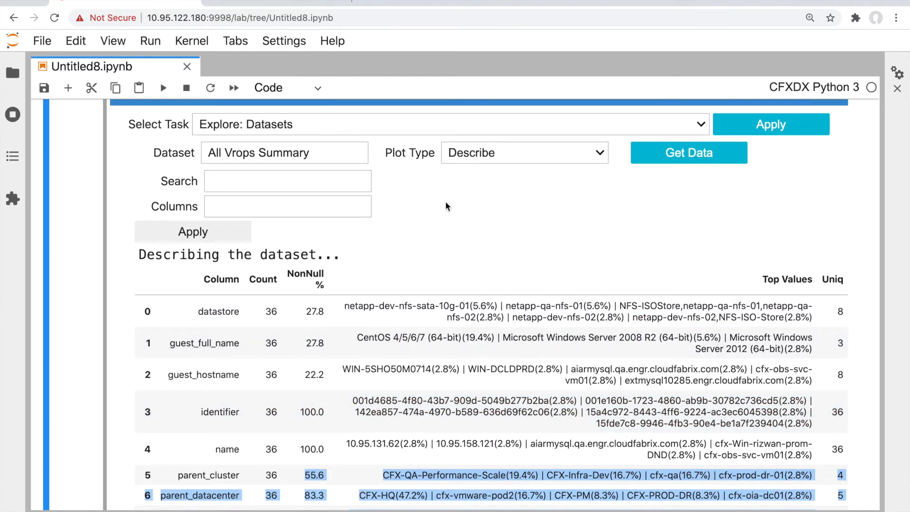
pyautogui.click(440, 223)
pyautogui.click(479, 157)
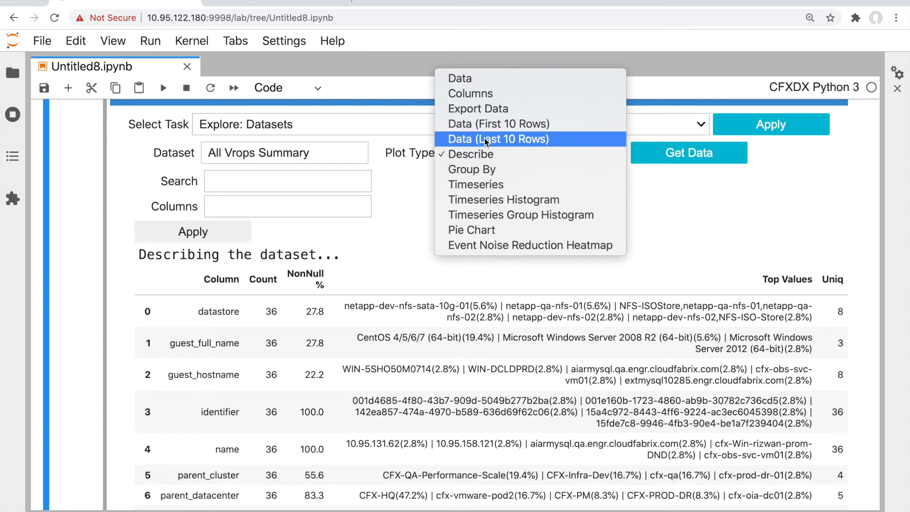
# Export the dataset as All-Vrops-Summary-1.csv and open the CSV in its own tab
pyautogui.click(479, 109)
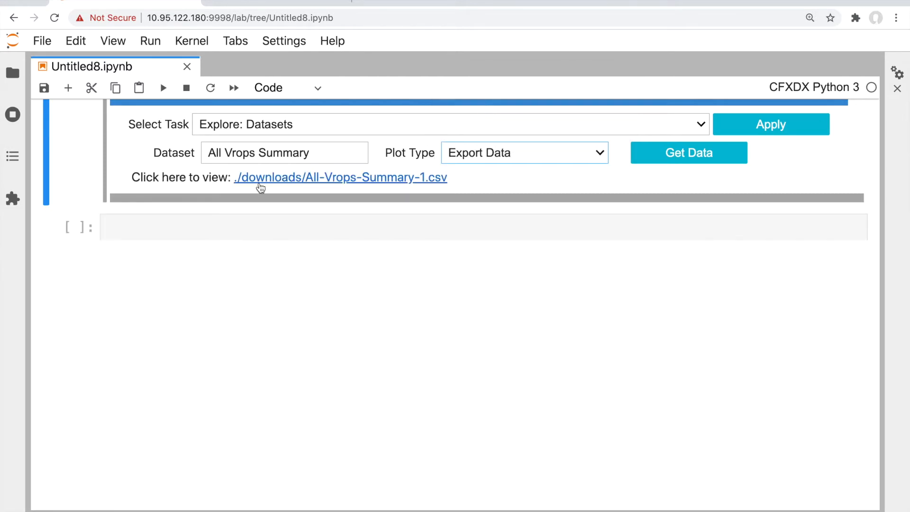
pyautogui.click(314, 180)
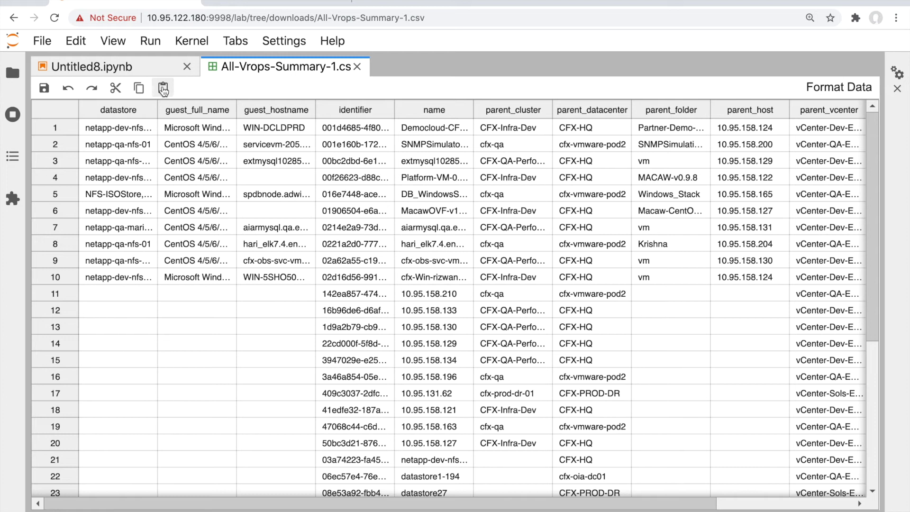
pyautogui.click(43, 92)
# Back in the notebook, locate All-Vrops-Summary-1.csv in the downloads folder
pyautogui.click(142, 71)
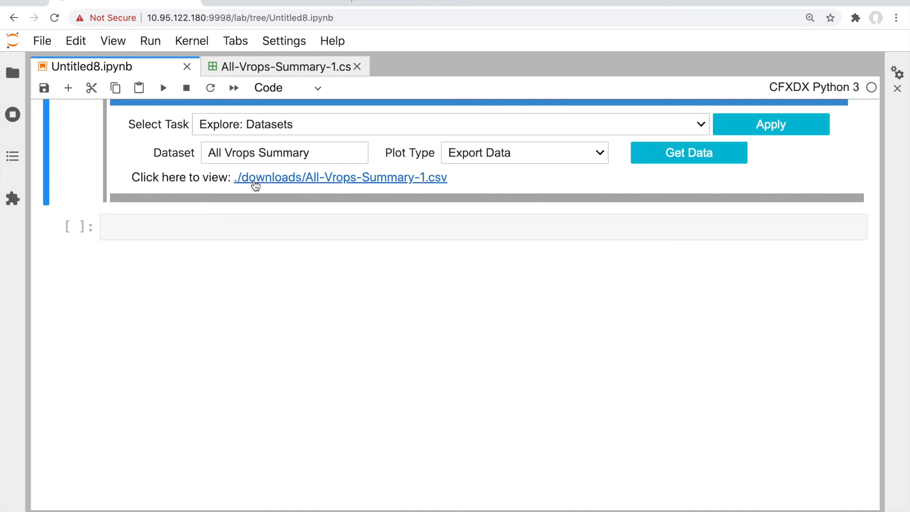
pyautogui.click(17, 74)
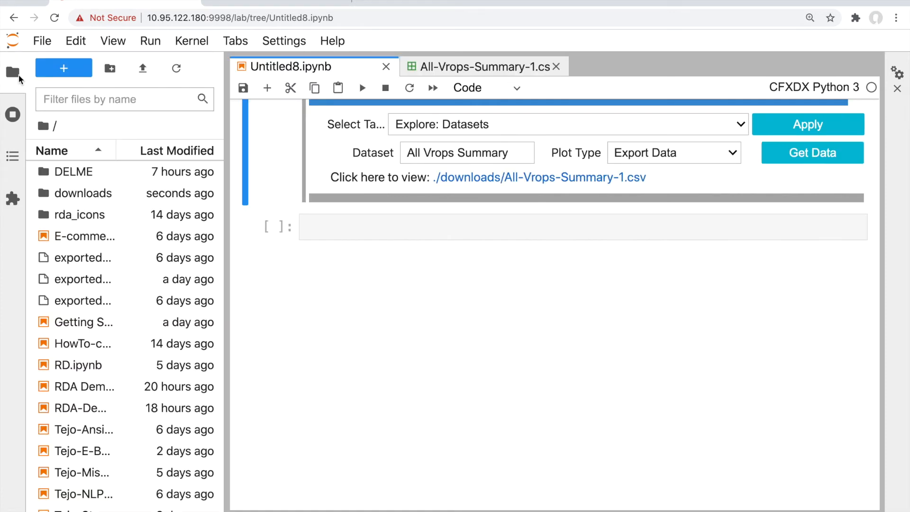
pyautogui.doubleClick(77, 194)
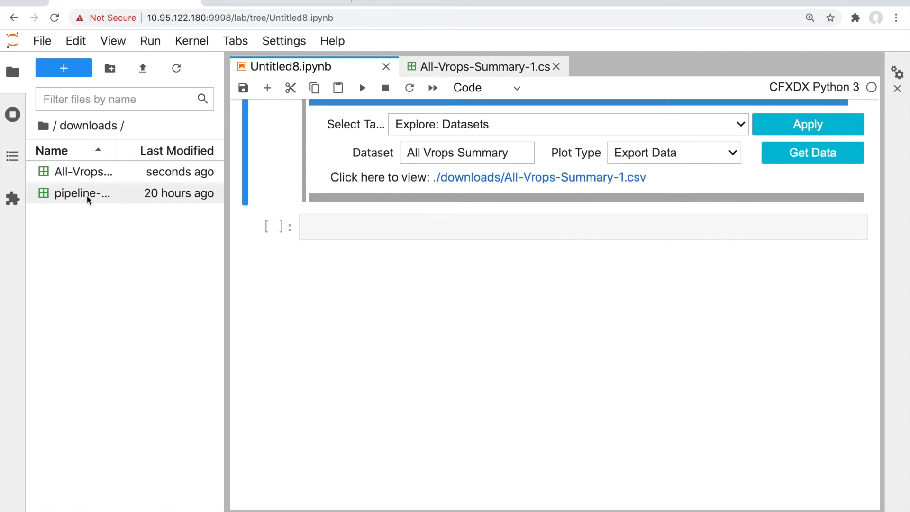
pyautogui.click(83, 178)
pyautogui.rightClick(83, 175)
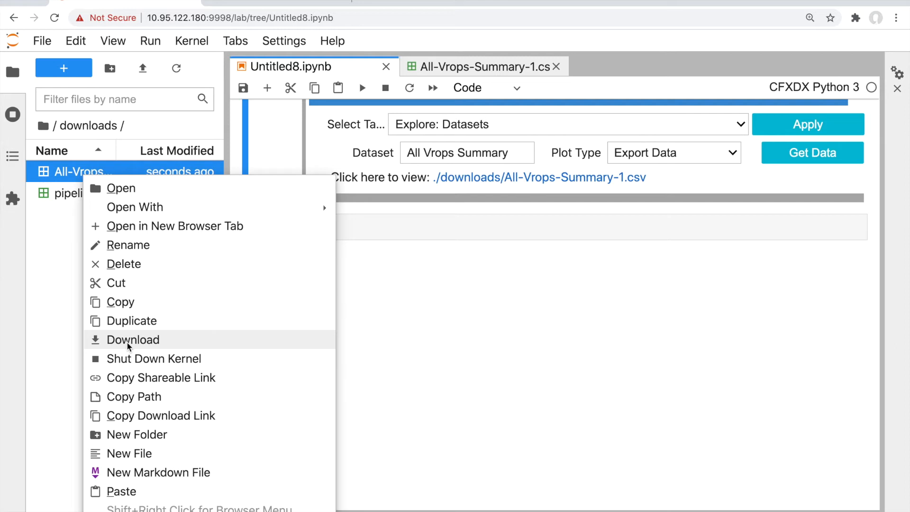
pyautogui.click(438, 299)
pyautogui.click(14, 71)
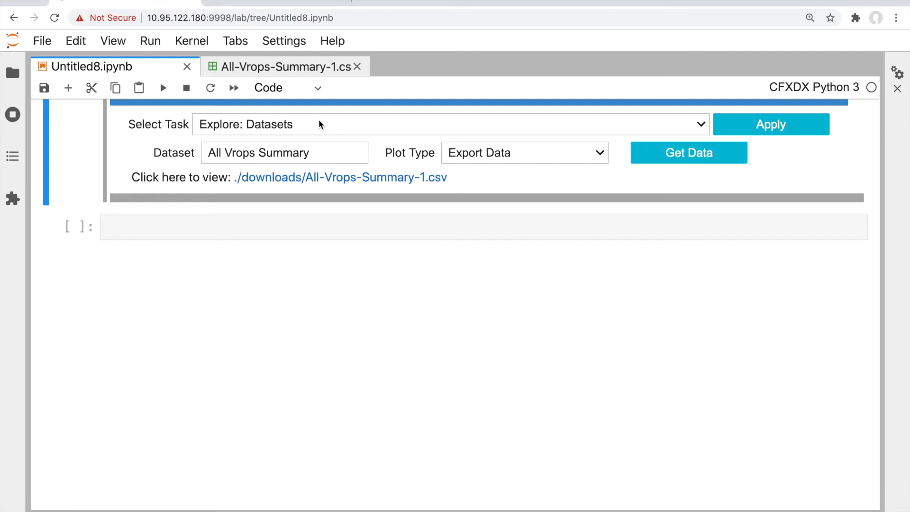
# Draw a Pie Chart grouped by datastore with count aggregation
pyautogui.click(462, 153)
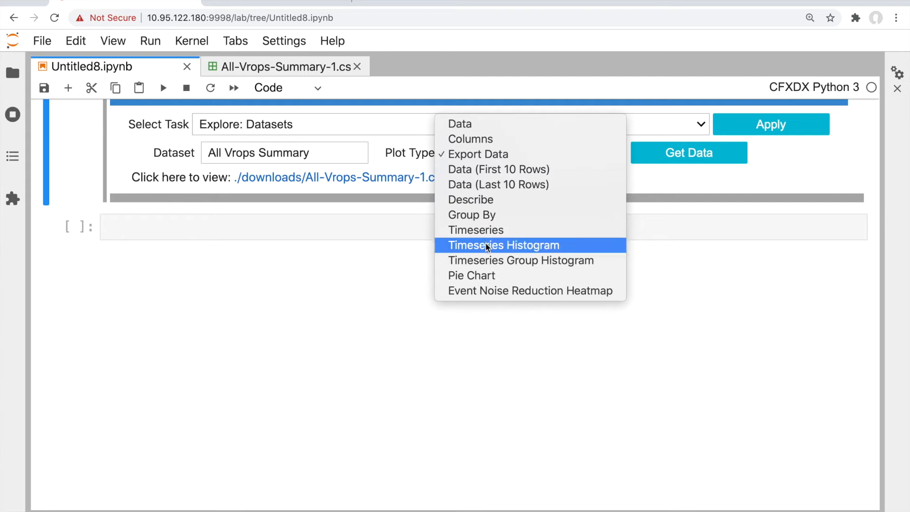
pyautogui.click(490, 276)
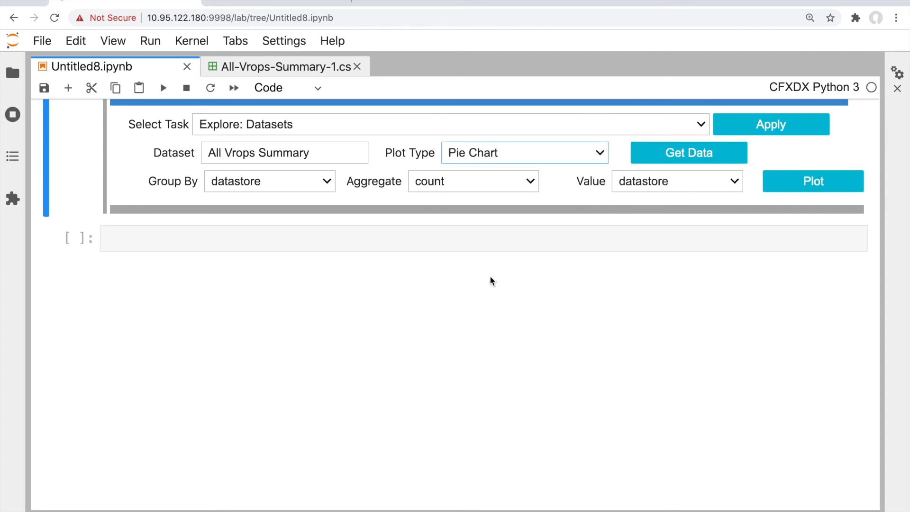
pyautogui.click(806, 182)
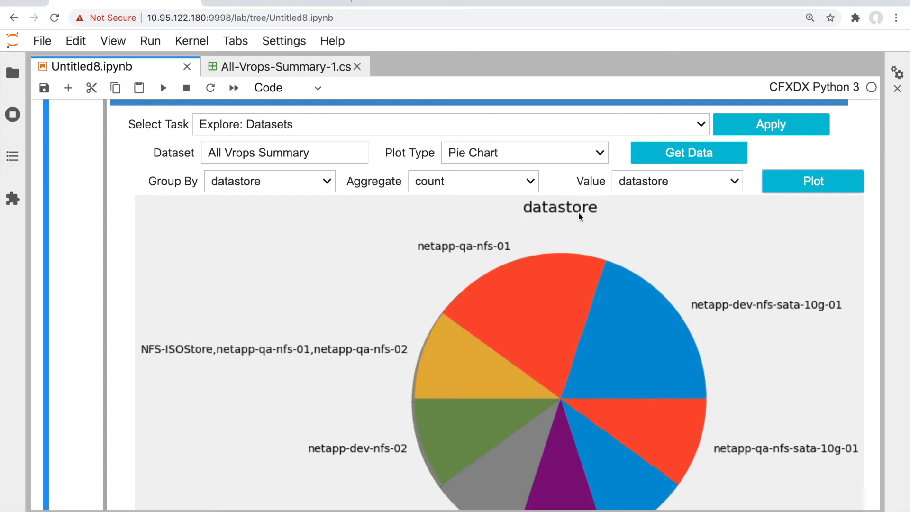
pyautogui.click(518, 155)
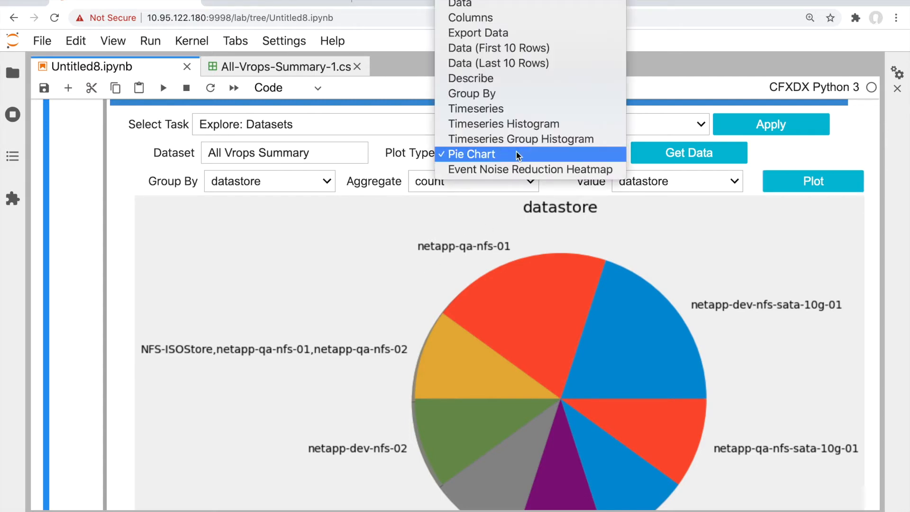
# Switch Plot Type to Group By on datastore with count and review the resulting table
pyautogui.click(505, 98)
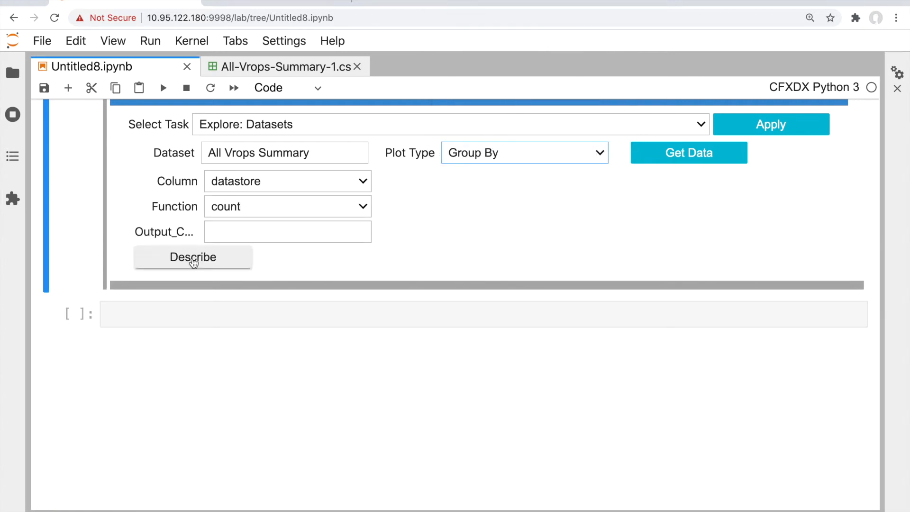
pyautogui.click(194, 261)
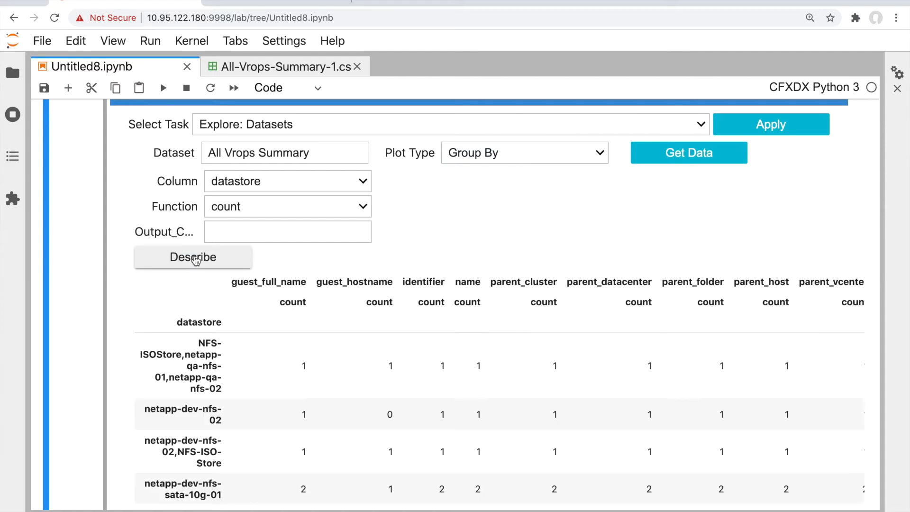
pyautogui.scroll(-3, 246, 353)
pyautogui.scroll(-3, 246, 353)
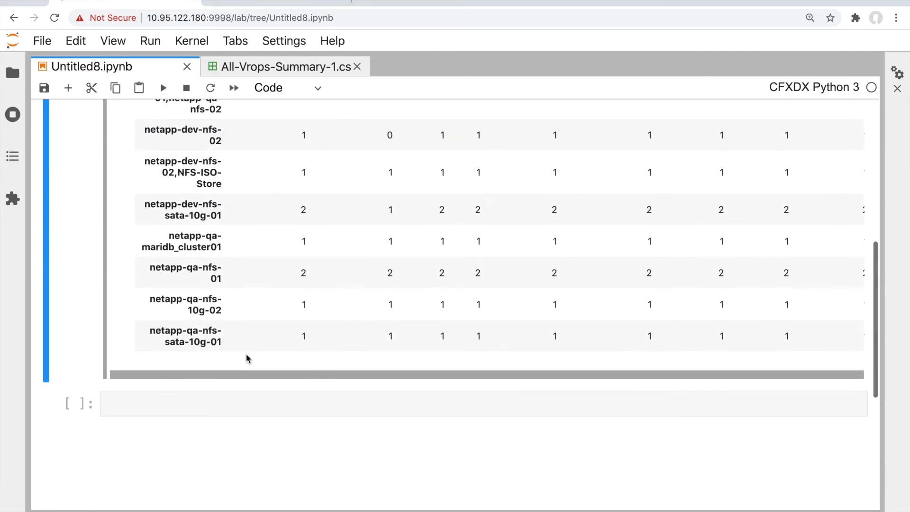
pyautogui.scroll(8, 246, 353)
pyautogui.click(309, 205)
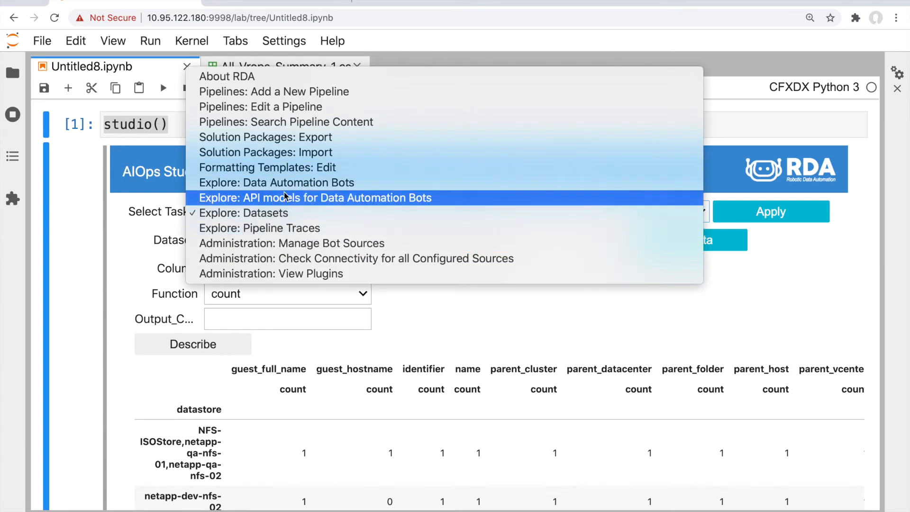
# Set the Select Task to Formatting Templates: Edit
pyautogui.click(272, 167)
pyautogui.scroll(-1, 273, 291)
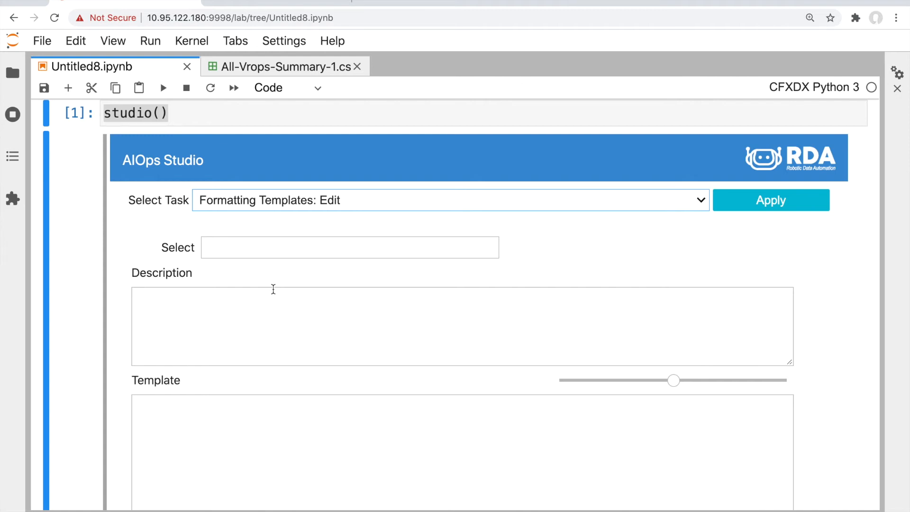
pyautogui.scroll(-3, 273, 289)
pyautogui.click(272, 288)
# Search 'ema' to load the Email HTML Template and review its incident/priority HTML
pyautogui.click(271, 121)
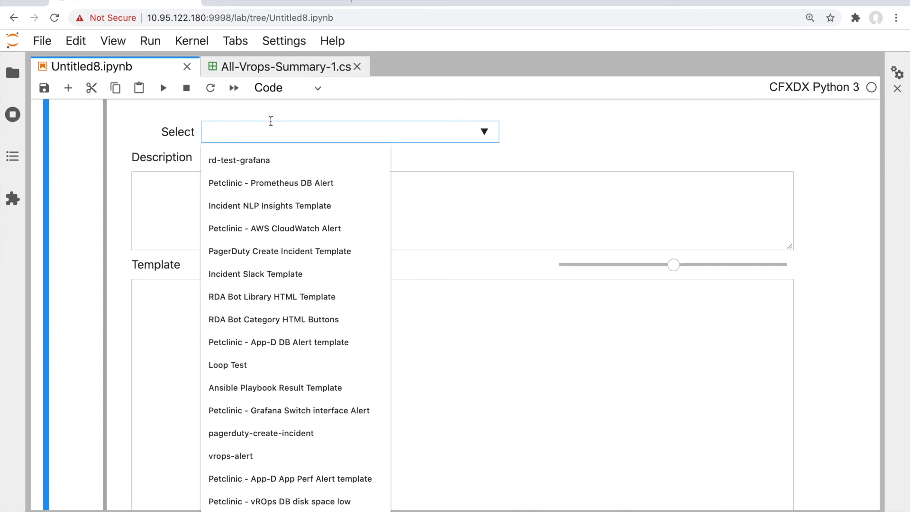
pyautogui.write('ema')
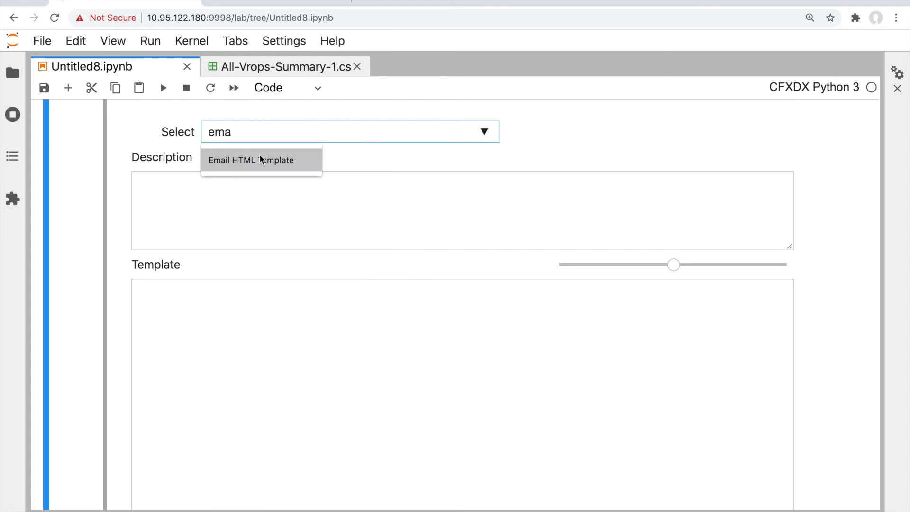
pyautogui.click(260, 155)
pyautogui.scroll(-1, 308, 309)
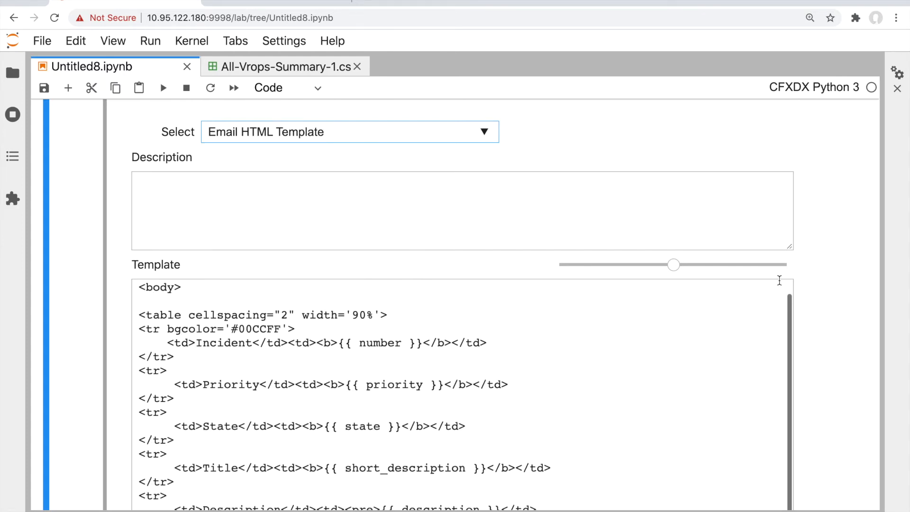
pyautogui.scroll(-1, 824, 284)
pyautogui.scroll(-1, 824, 288)
pyautogui.scroll(1, 361, 310)
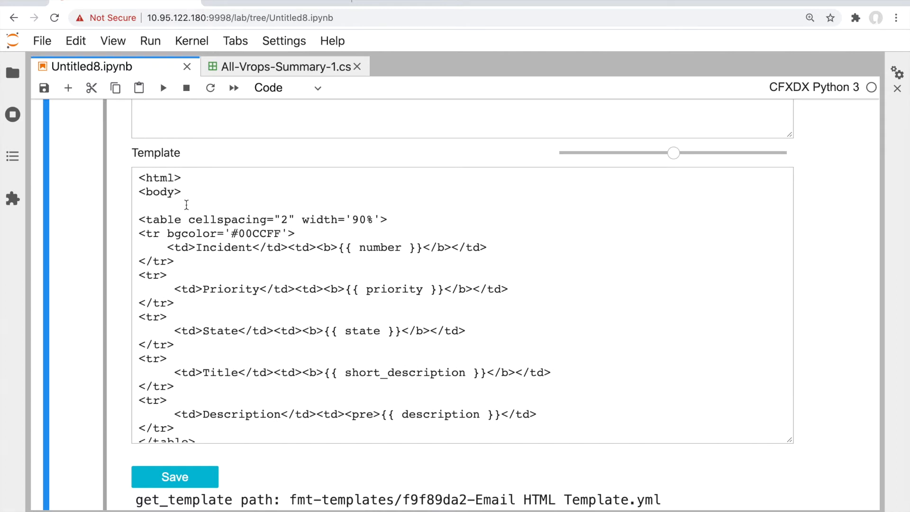
pyautogui.scroll(-4, 186, 205)
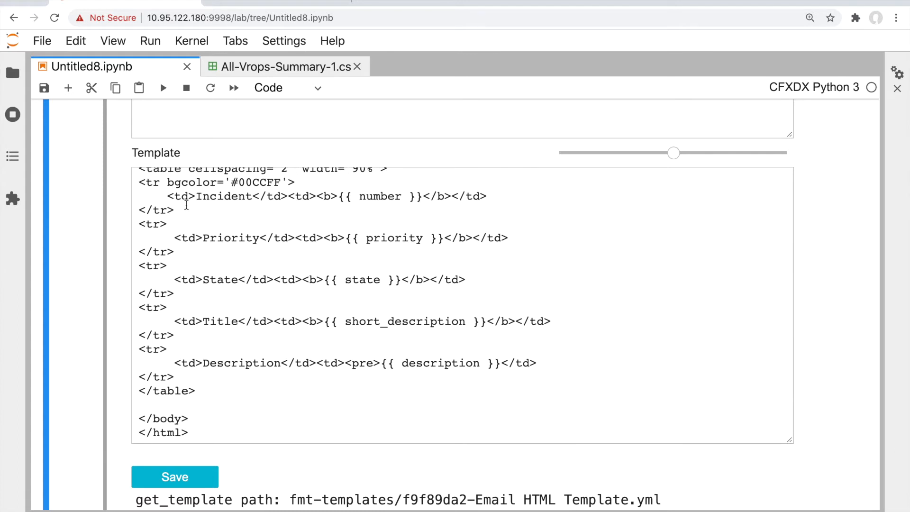
pyautogui.scroll(2, 186, 205)
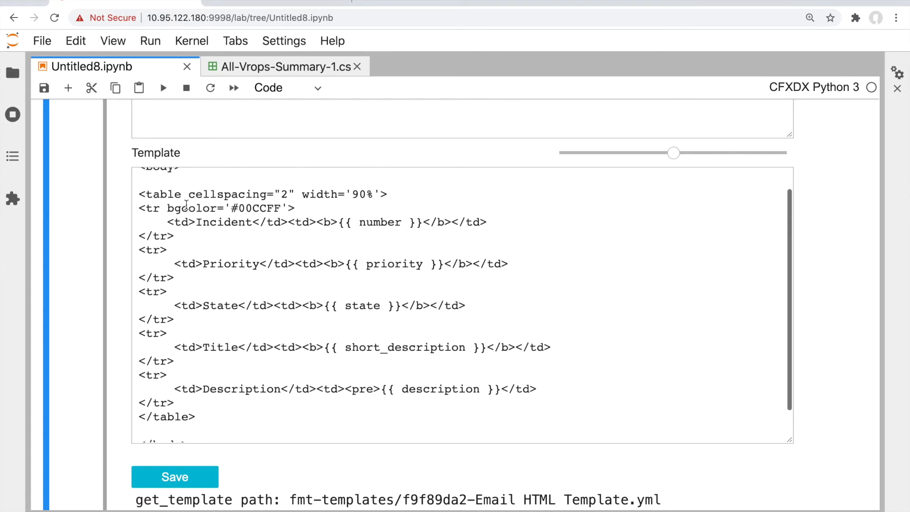
pyautogui.scroll(10, 186, 205)
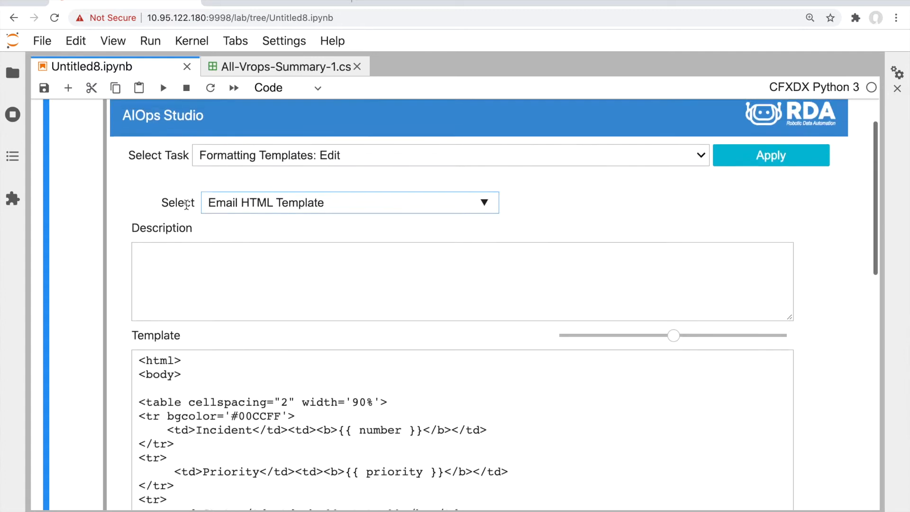
pyautogui.click(214, 212)
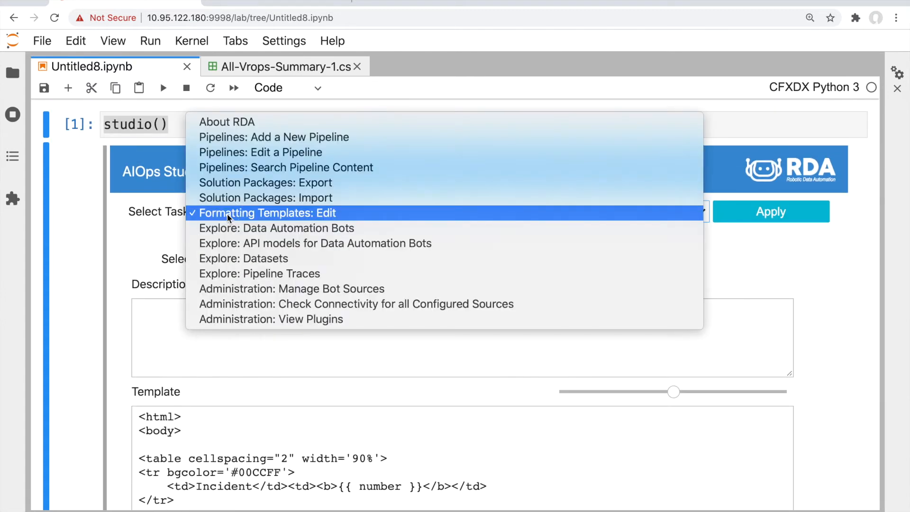
# Add a new pipeline named 'RDA Demo - NLP Test'
pyautogui.click(240, 143)
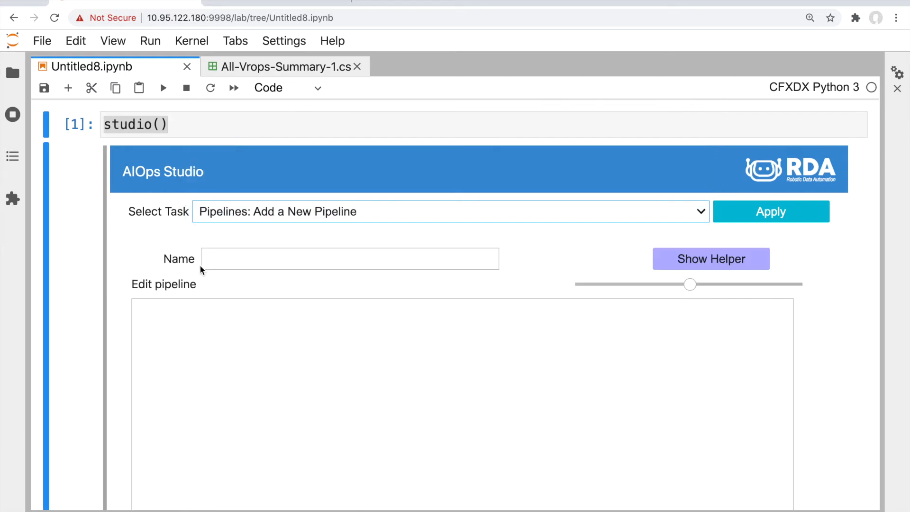
pyautogui.scroll(-3, 200, 265)
pyautogui.click(247, 165)
pyautogui.write('RDA Demo - ')
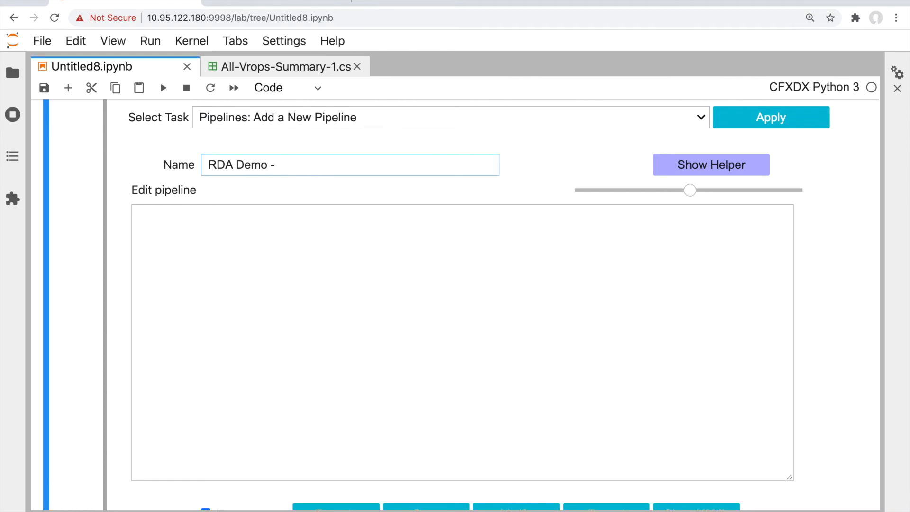
pyautogui.write('NLP Test')
pyautogui.click(243, 245)
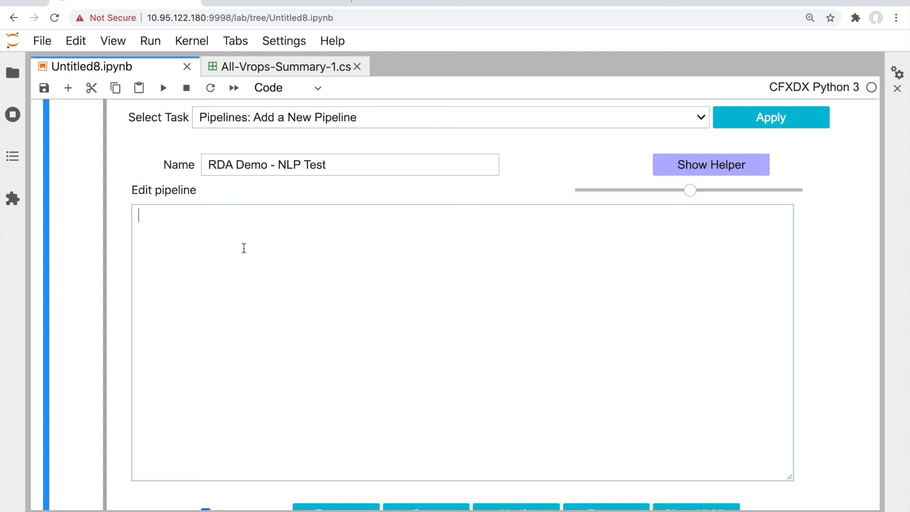
pyautogui.press('super+Tab')
pyautogui.press('super+Tab')
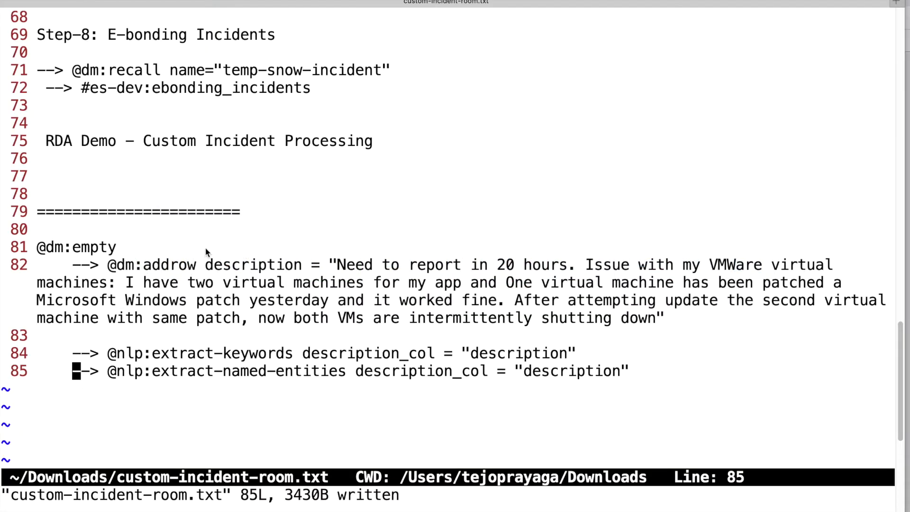
pyautogui.press('super+Tab')
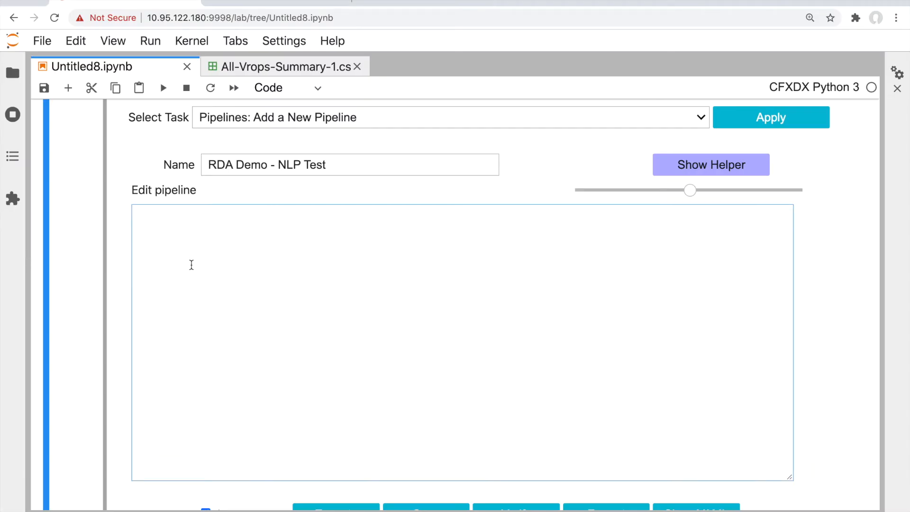
pyautogui.write('@dm:empty')
pyautogui.moveTo(218, 217); pyautogui.dragTo(137, 212)
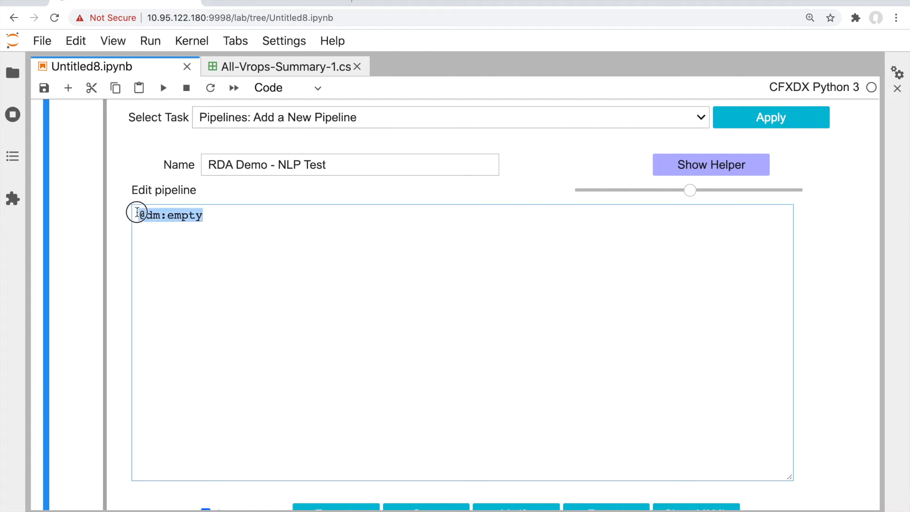
pyautogui.scroll(-1, 152, 261)
pyautogui.click(152, 262)
pyautogui.write('-->')
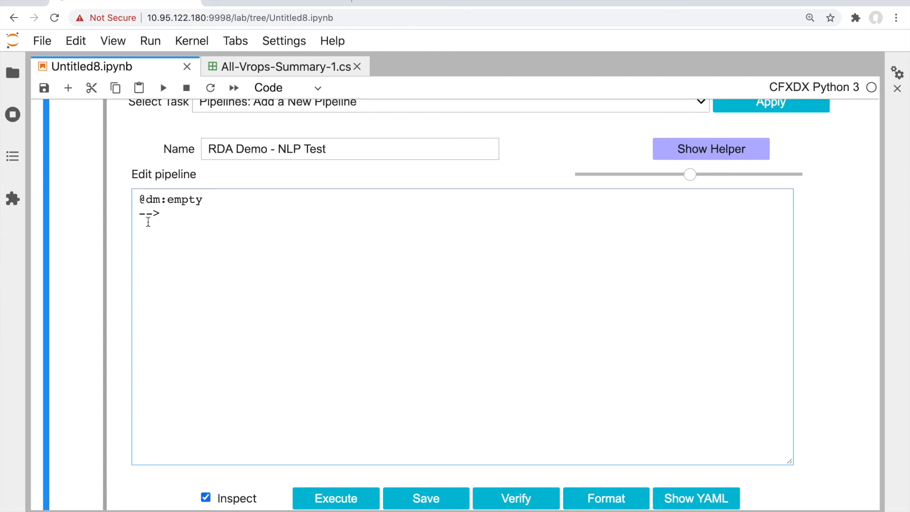
pyautogui.moveTo(139, 213); pyautogui.dragTo(161, 213)
pyautogui.click(161, 213)
pyautogui.moveTo(162, 213); pyautogui.dragTo(148, 214)
pyautogui.click(148, 218)
pyautogui.moveTo(161, 214); pyautogui.dragTo(136, 215)
pyautogui.click(186, 221)
pyautogui.press('super+Tab')
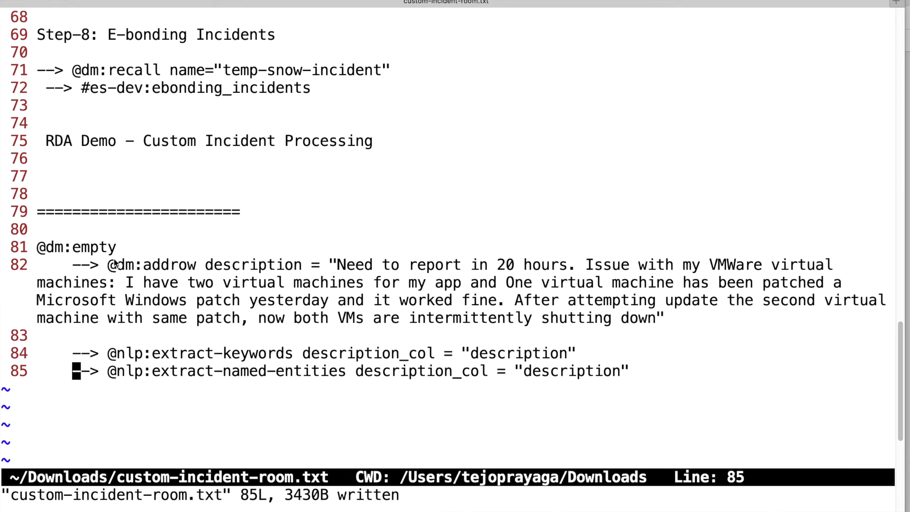
pyautogui.moveTo(102, 267); pyautogui.dragTo(687, 324)
pyautogui.press('super+c')
pyautogui.press('y')
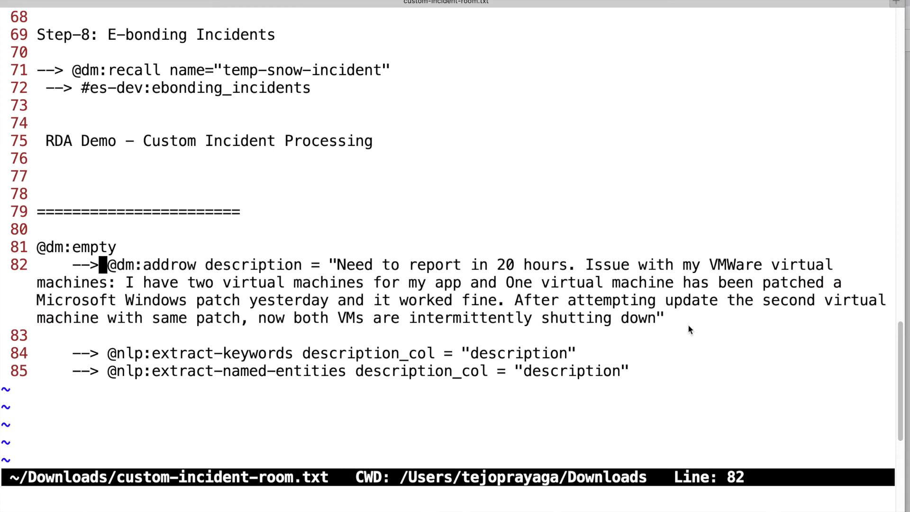
pyautogui.press('super+Tab')
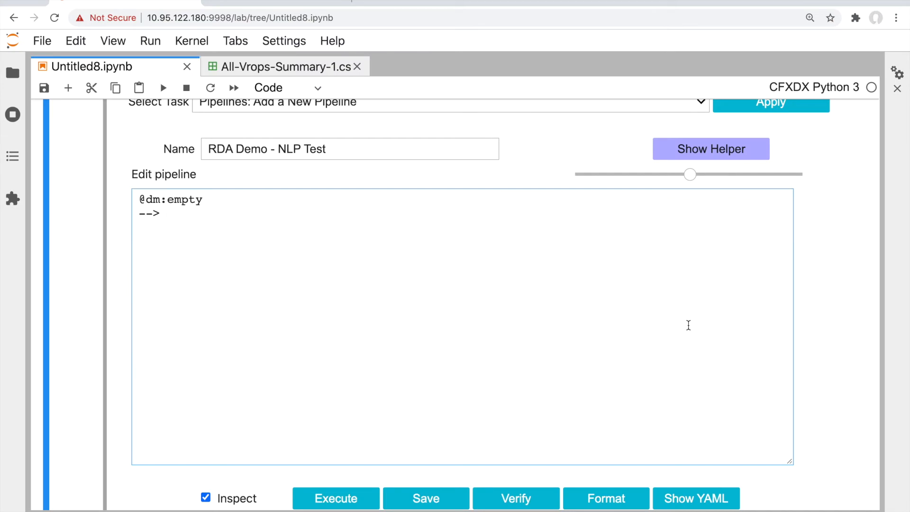
pyautogui.press('super+v')
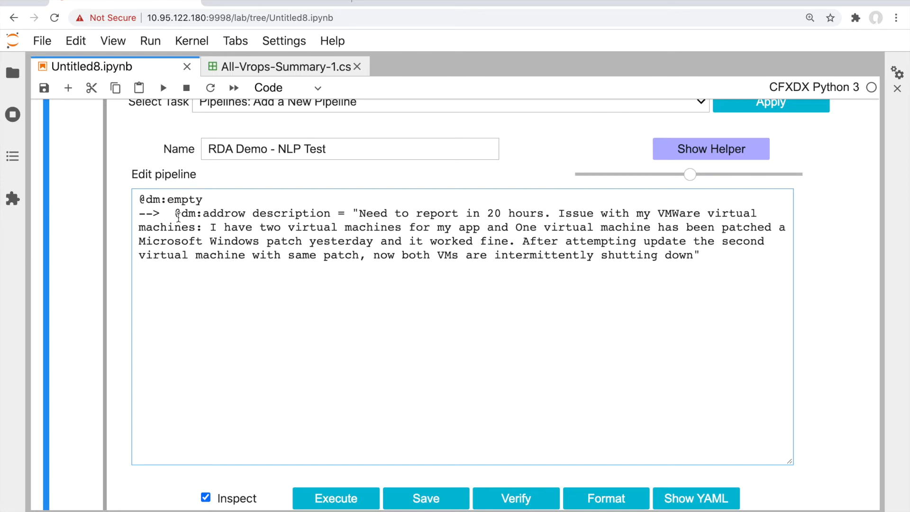
# Check the description column in the addrow step, then save and execute the two-step pipeline
pyautogui.click(252, 212)
pyautogui.moveTo(253, 212); pyautogui.dragTo(349, 210)
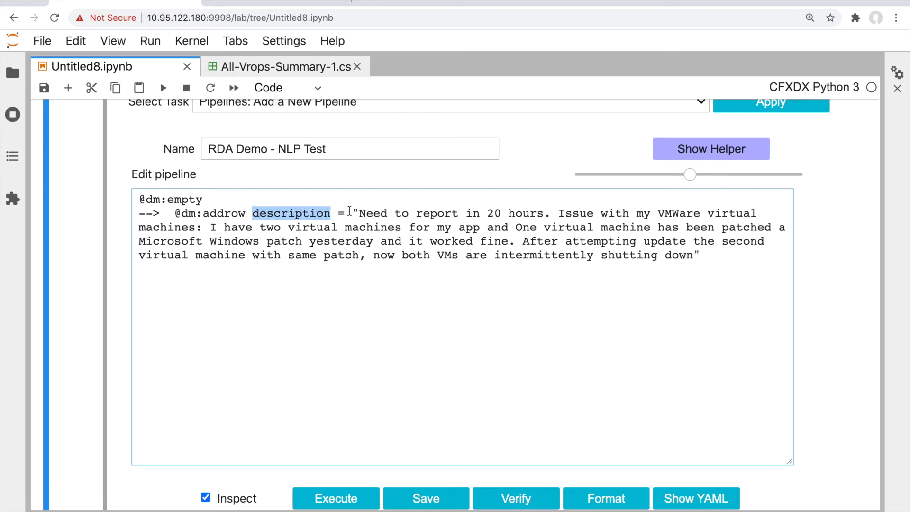
pyautogui.scroll(-2, 503, 251)
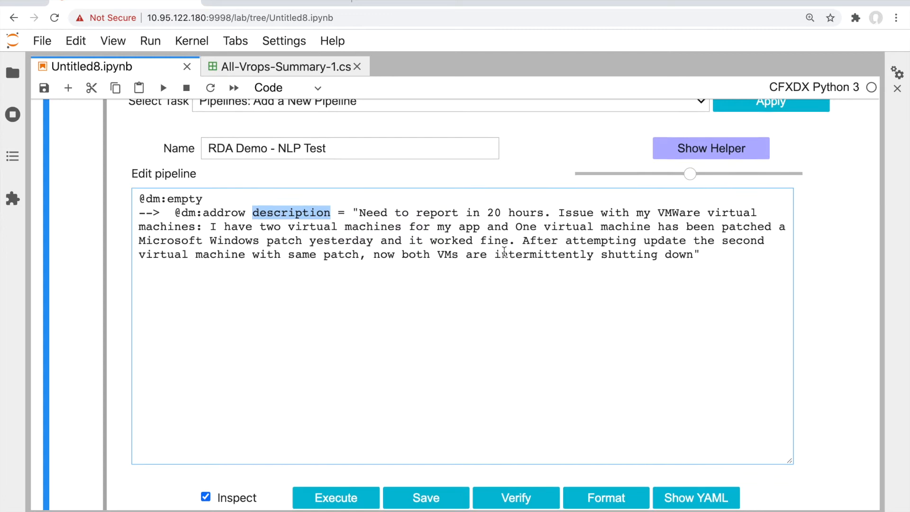
pyautogui.click(416, 441)
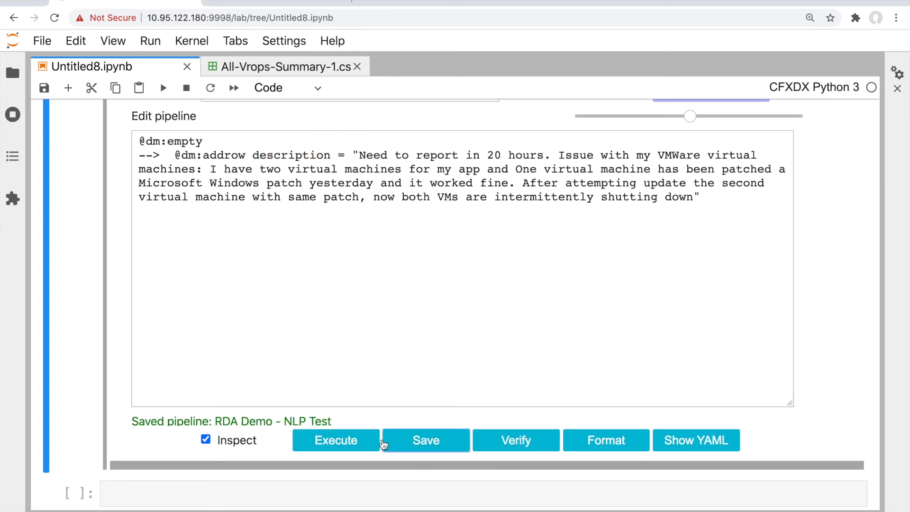
pyautogui.click(351, 442)
# Inspect the pipeline output with Get Data and view row 0's details
pyautogui.scroll(-5, 366, 331)
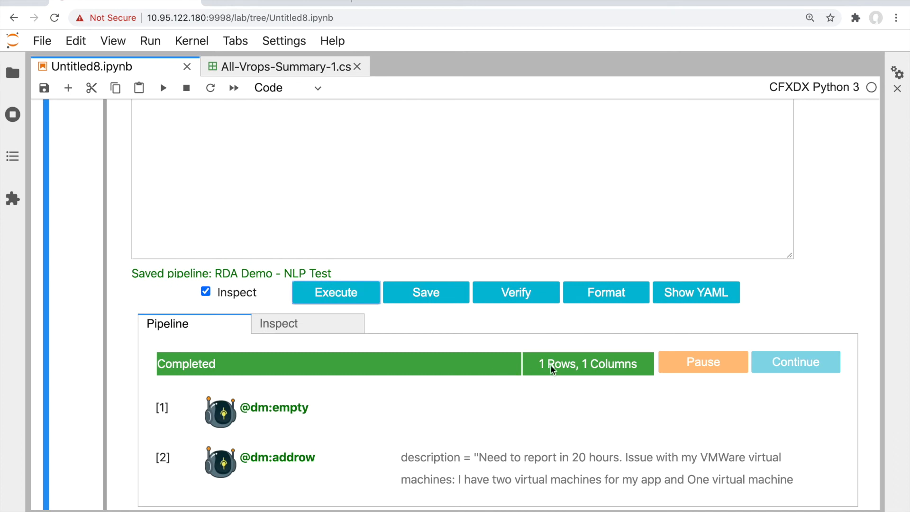
pyautogui.click(300, 324)
pyautogui.click(451, 398)
pyautogui.scroll(-3, 257, 412)
pyautogui.click(301, 383)
pyautogui.scroll(-4, 301, 382)
pyautogui.scroll(8, 300, 383)
pyautogui.scroll(4, 301, 383)
pyautogui.scroll(-2, 260, 294)
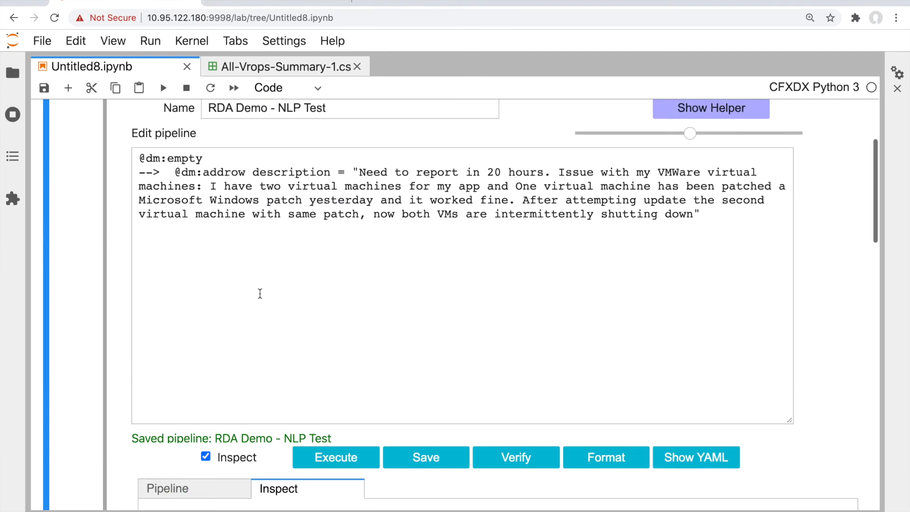
# Add a new --> connector line below the addrow step
pyautogui.click(353, 272)
pyautogui.press('Return')
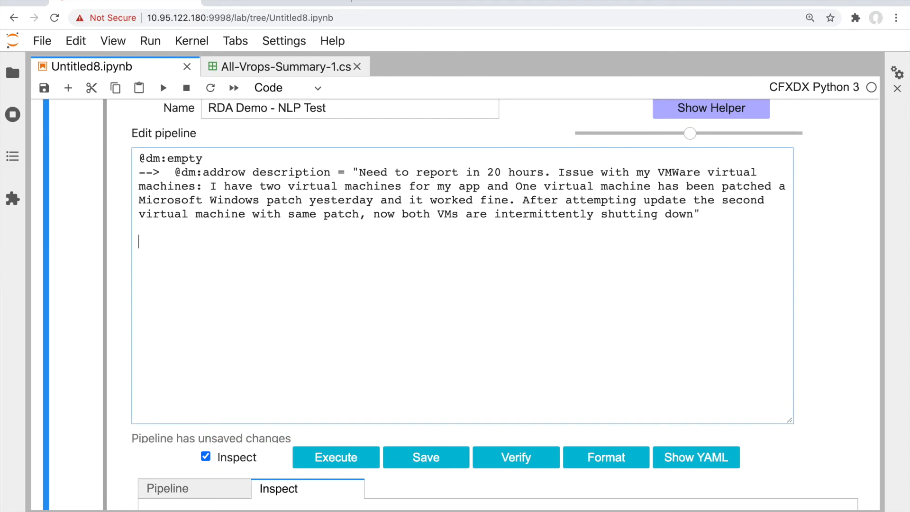
pyautogui.write('-->')
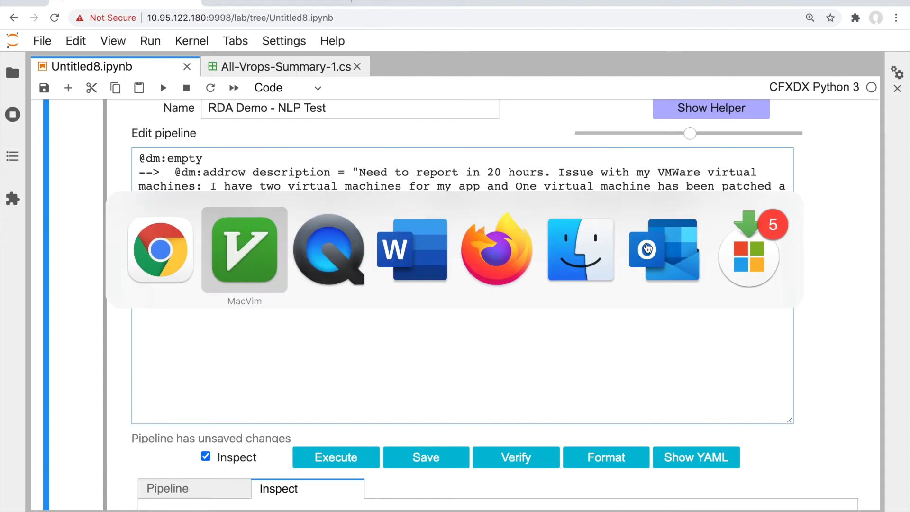
pyautogui.press('super+Tab')
pyautogui.click(111, 355)
pyautogui.moveTo(111, 354); pyautogui.dragTo(584, 355)
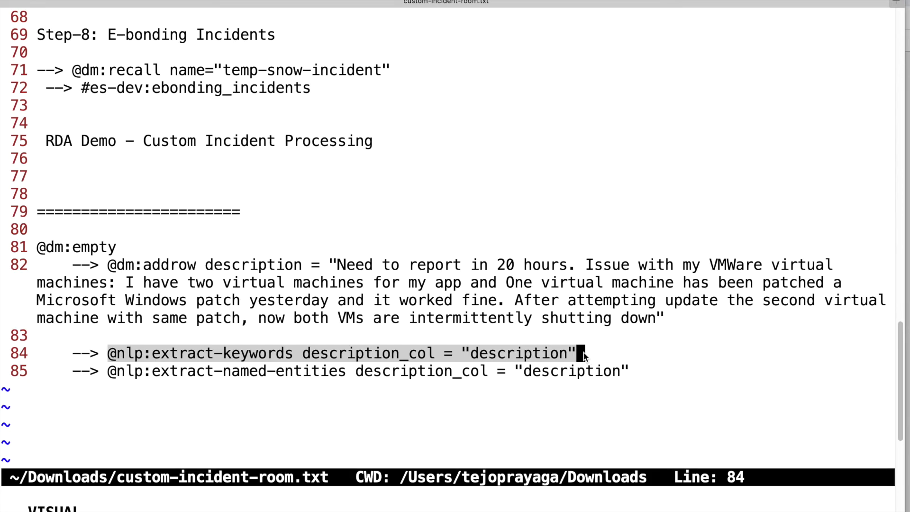
pyautogui.press('super+c')
pyautogui.press('super+Tab')
pyautogui.click(335, 291)
pyautogui.press('super+v')
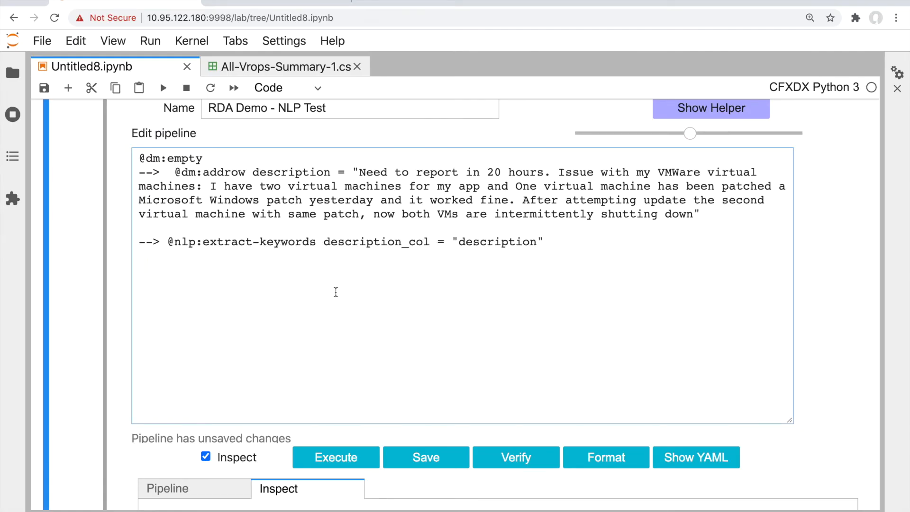
pyautogui.click(408, 456)
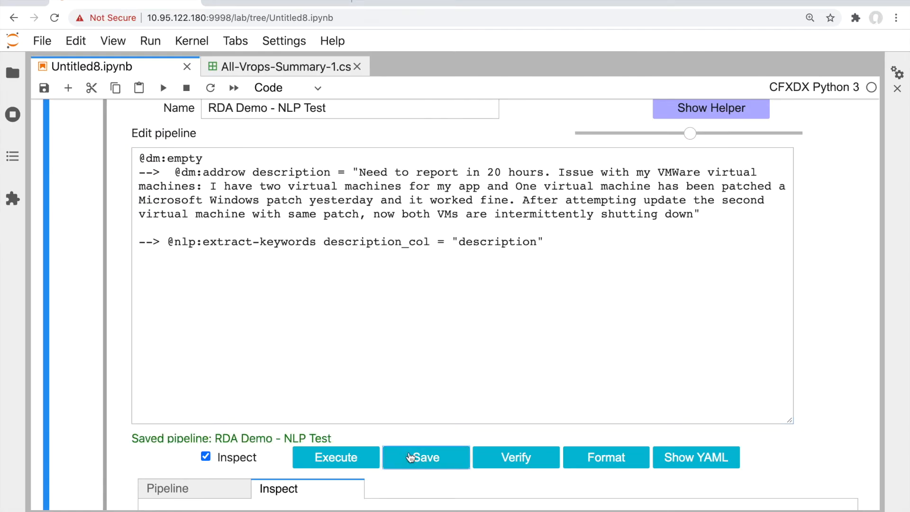
pyautogui.scroll(-1, 346, 304)
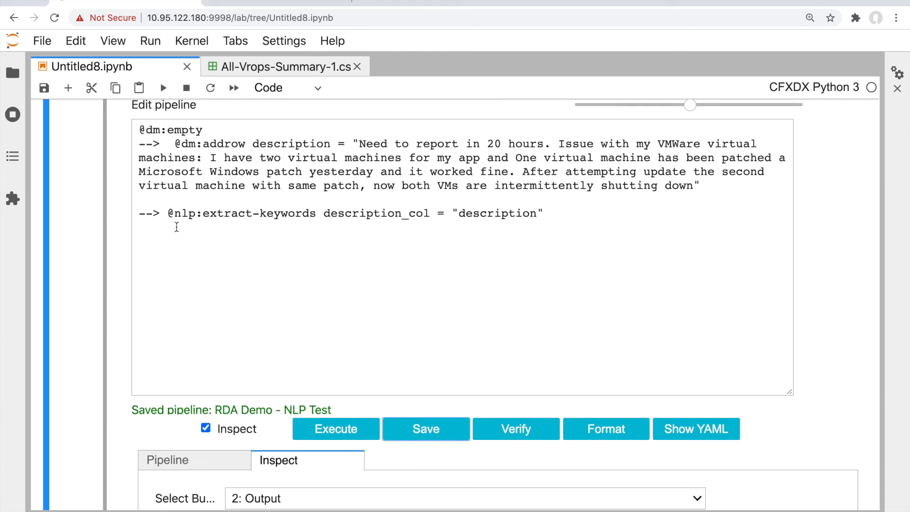
pyautogui.moveTo(169, 215); pyautogui.dragTo(315, 219)
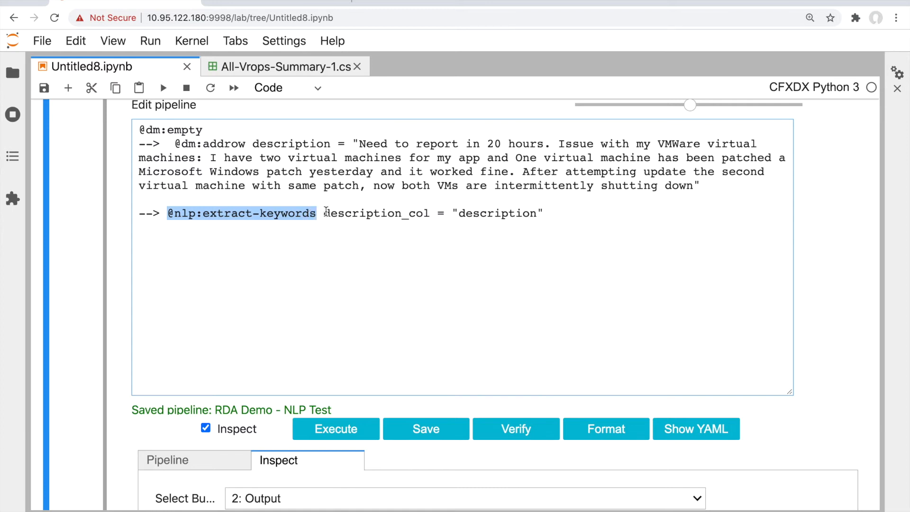
pyautogui.click(324, 214)
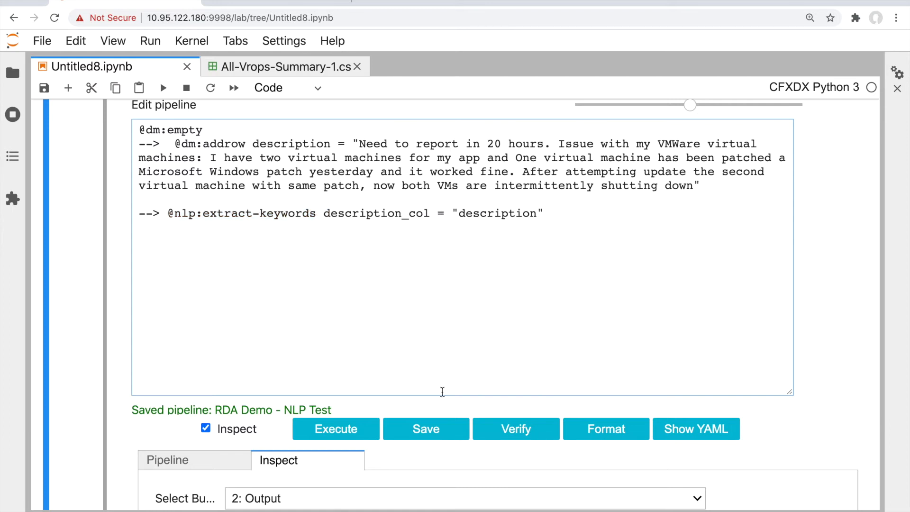
# Execute the three-step pipeline to Completed with 1 row and 2 columns, and open Inspect
pyautogui.click(362, 433)
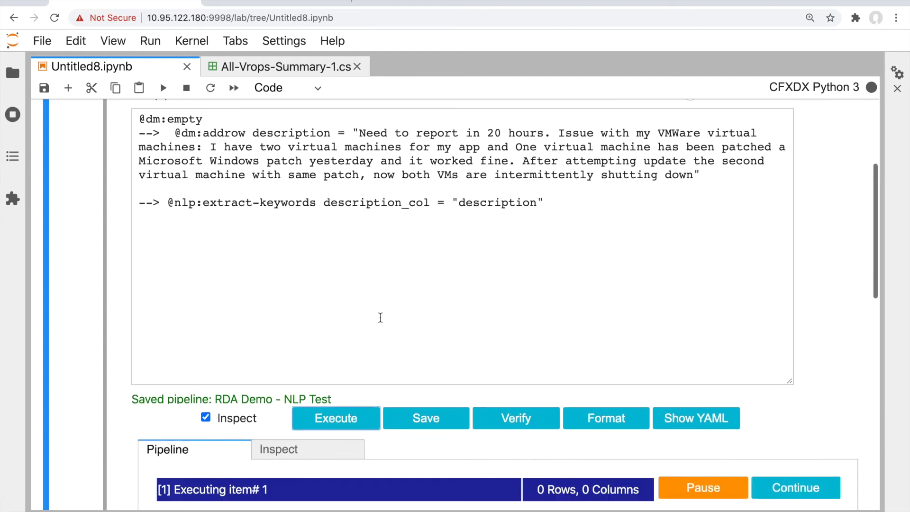
pyautogui.scroll(-4, 380, 317)
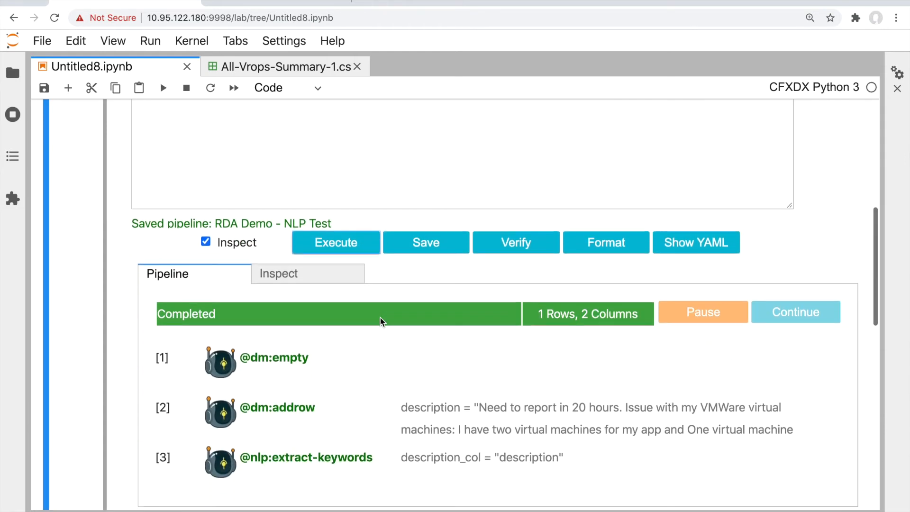
pyautogui.scroll(-1, 380, 317)
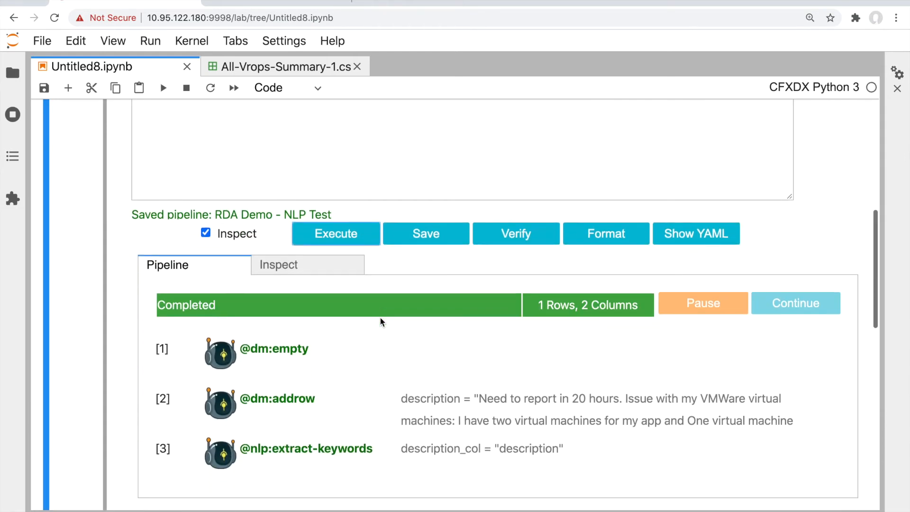
pyautogui.click(303, 266)
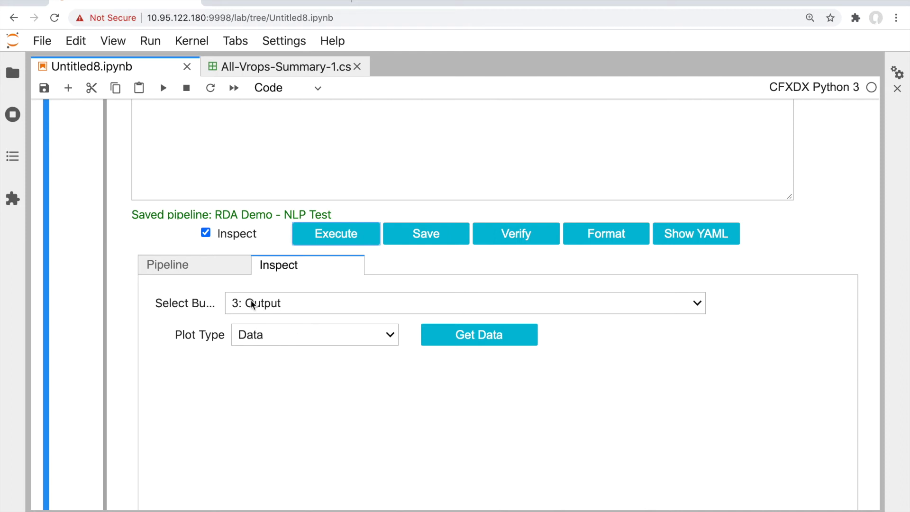
pyautogui.click(470, 336)
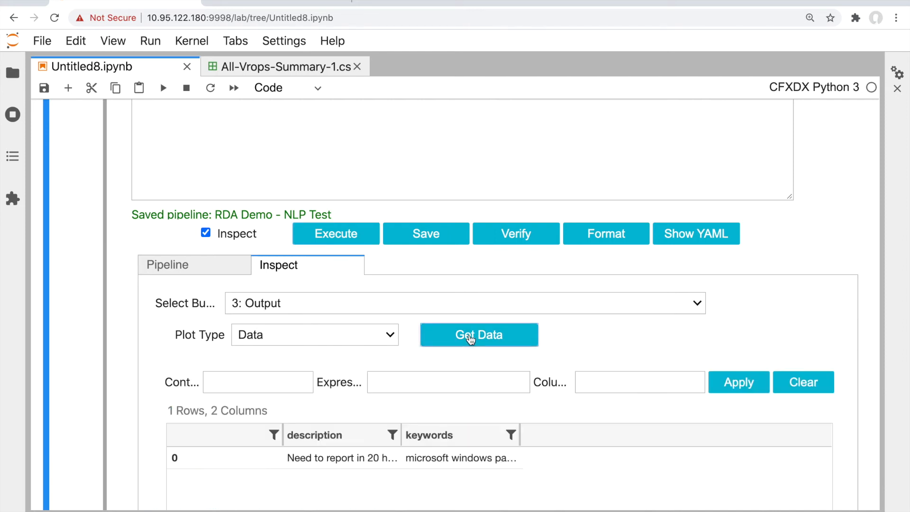
pyautogui.click(359, 459)
pyautogui.scroll(-6, 358, 460)
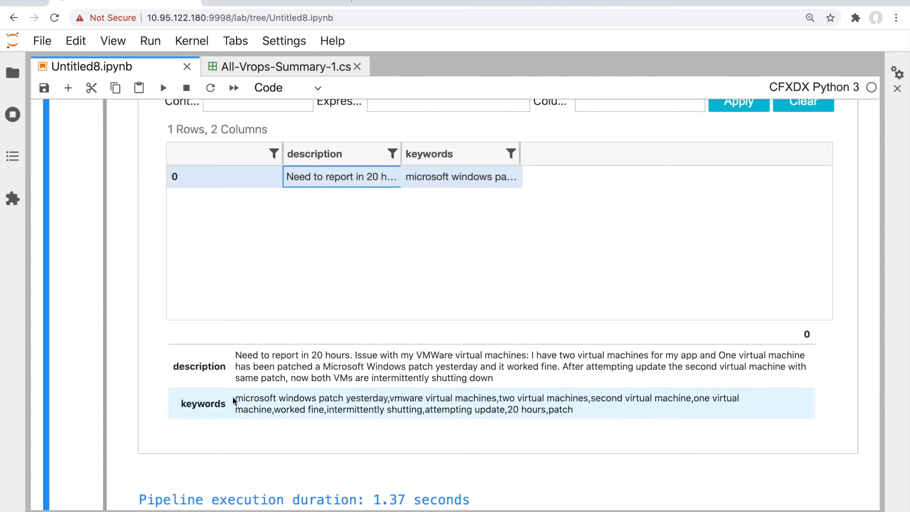
pyautogui.tripleClick(569, 411)
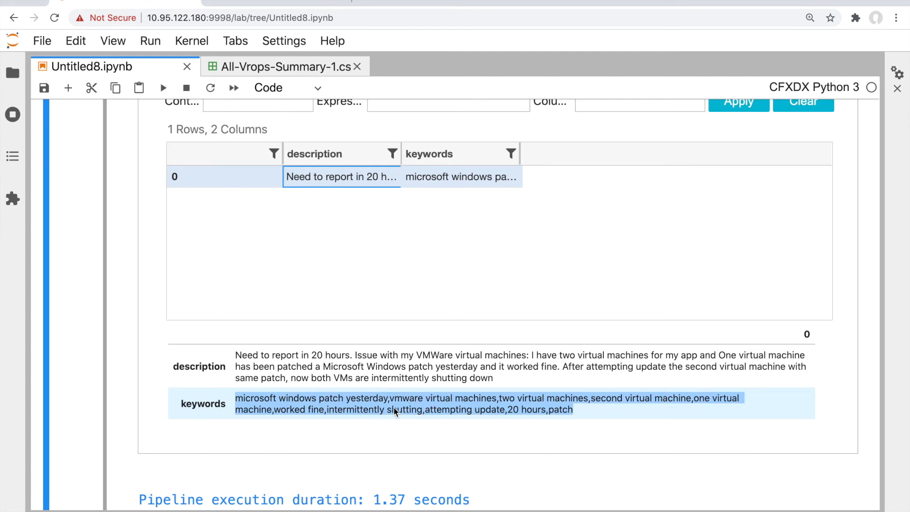
pyautogui.scroll(5, 320, 399)
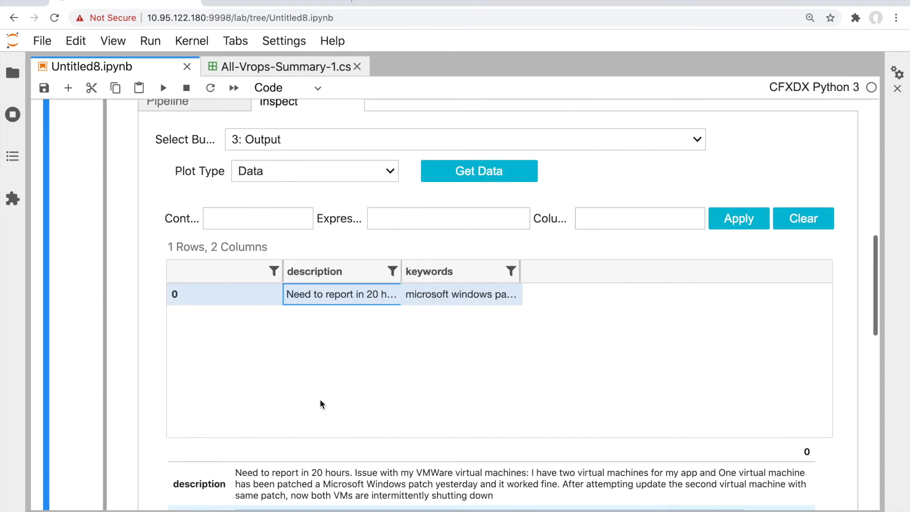
pyautogui.click(318, 282)
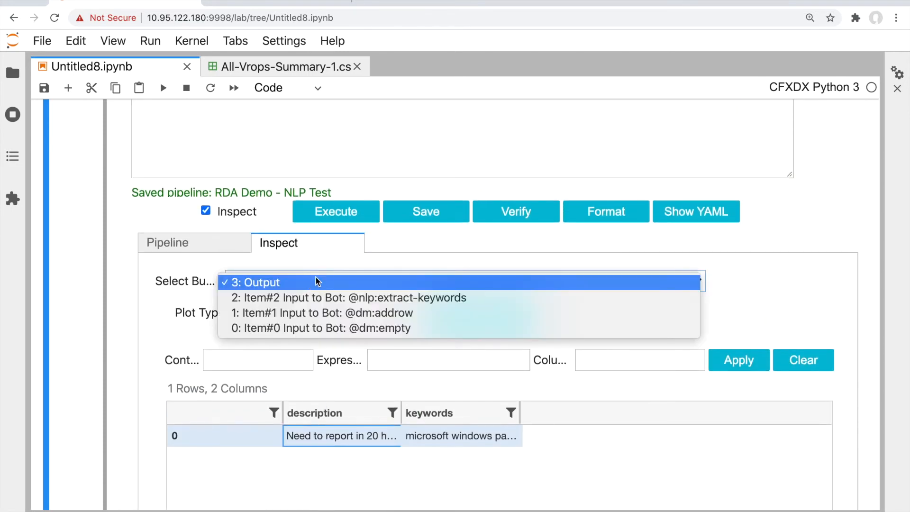
pyautogui.click(311, 329)
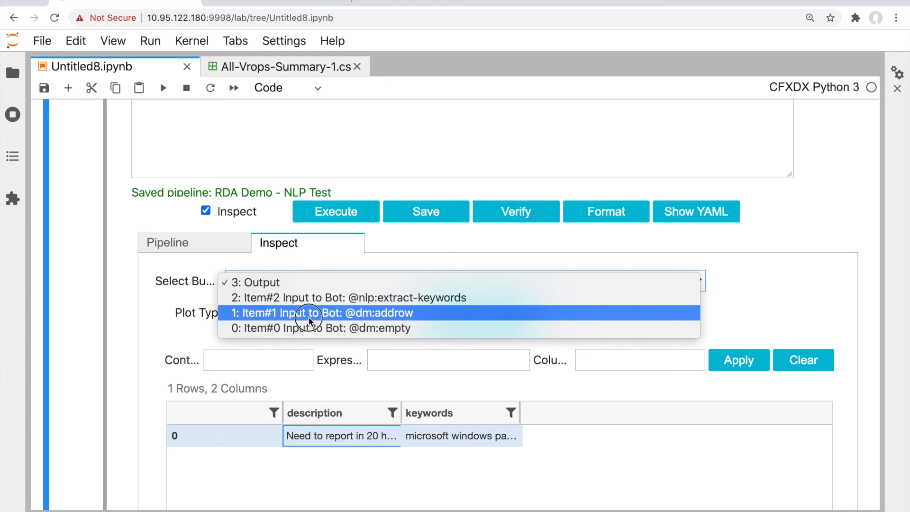
pyautogui.click(308, 313)
pyautogui.click(475, 408)
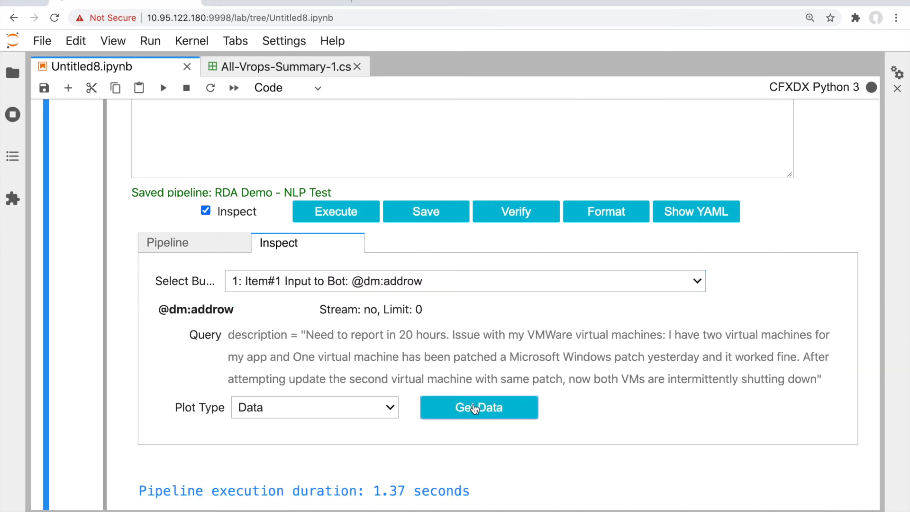
pyautogui.scroll(-4, 475, 409)
pyautogui.scroll(2, 329, 285)
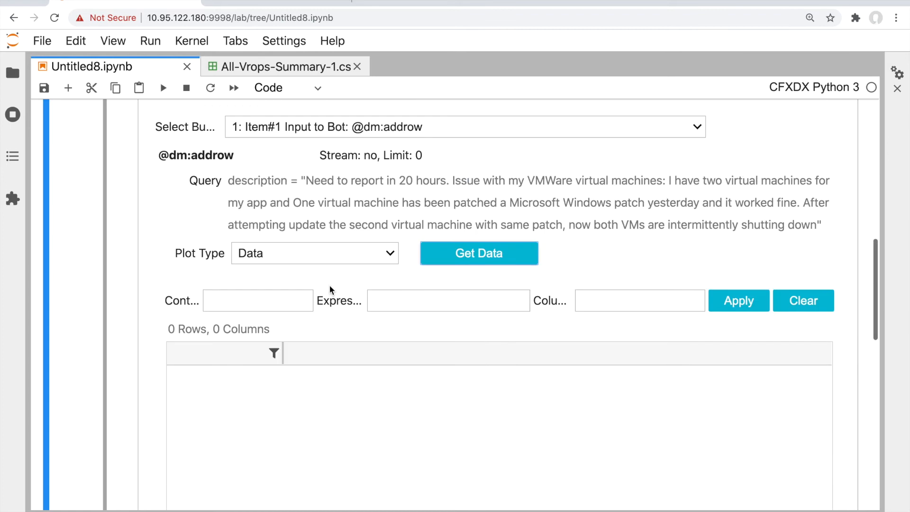
pyautogui.scroll(-4, 238, 344)
pyautogui.scroll(6, 256, 308)
pyautogui.click(272, 262)
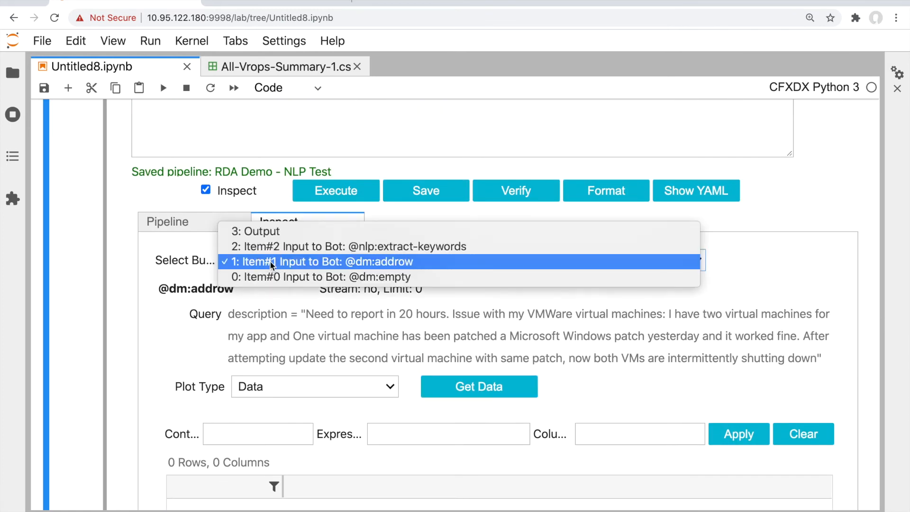
pyautogui.click(269, 246)
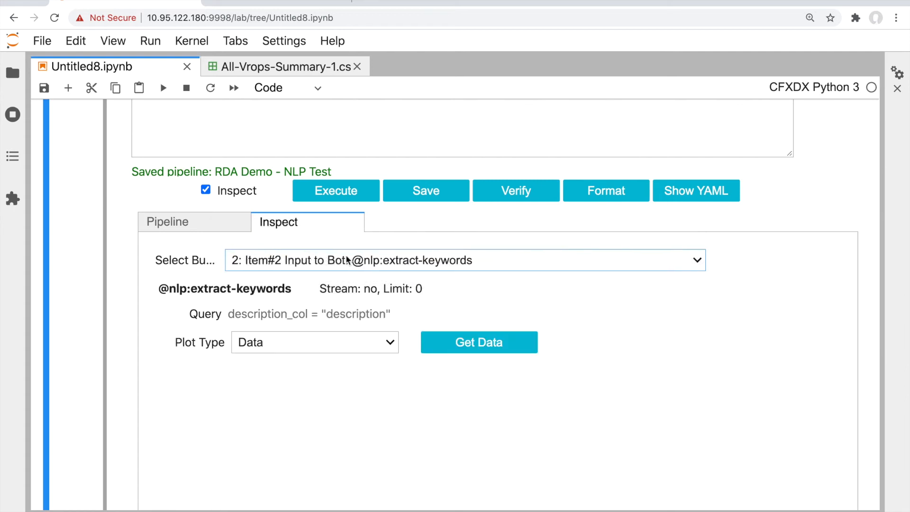
pyautogui.click(463, 344)
pyautogui.scroll(-3, 295, 440)
pyautogui.click(323, 360)
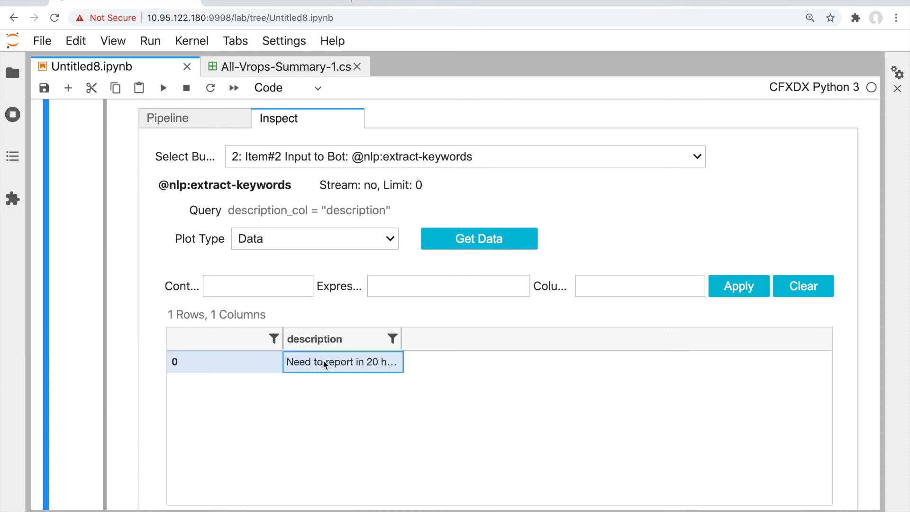
pyautogui.scroll(-5, 323, 360)
pyautogui.scroll(7, 299, 311)
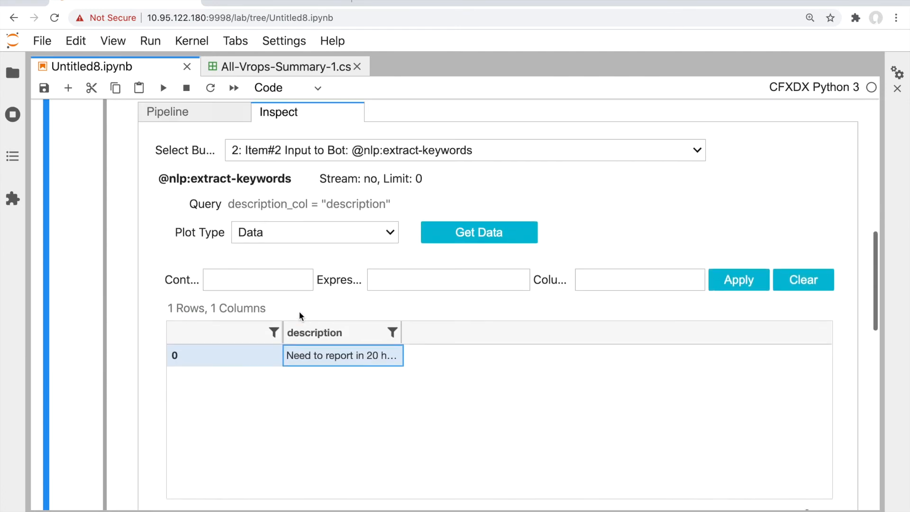
pyautogui.click(309, 248)
pyautogui.click(304, 234)
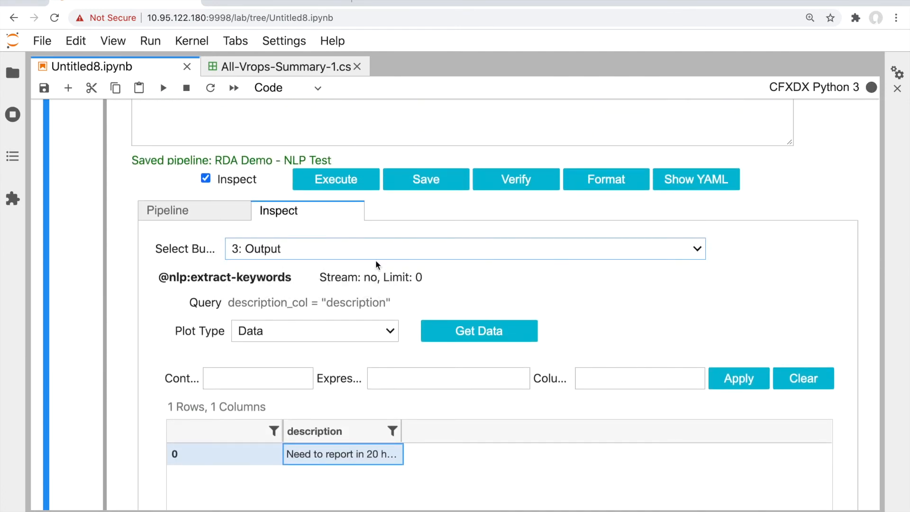
pyautogui.click(459, 291)
pyautogui.scroll(-1, 458, 290)
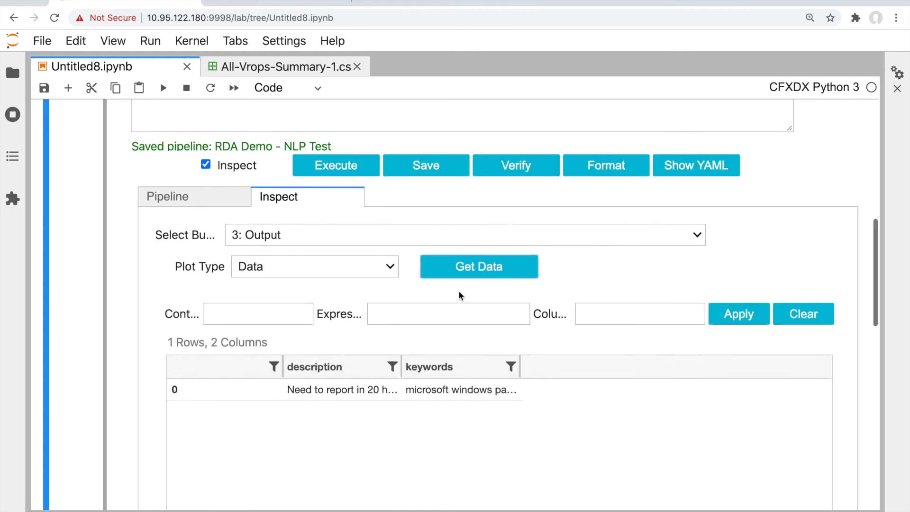
pyautogui.click(403, 228)
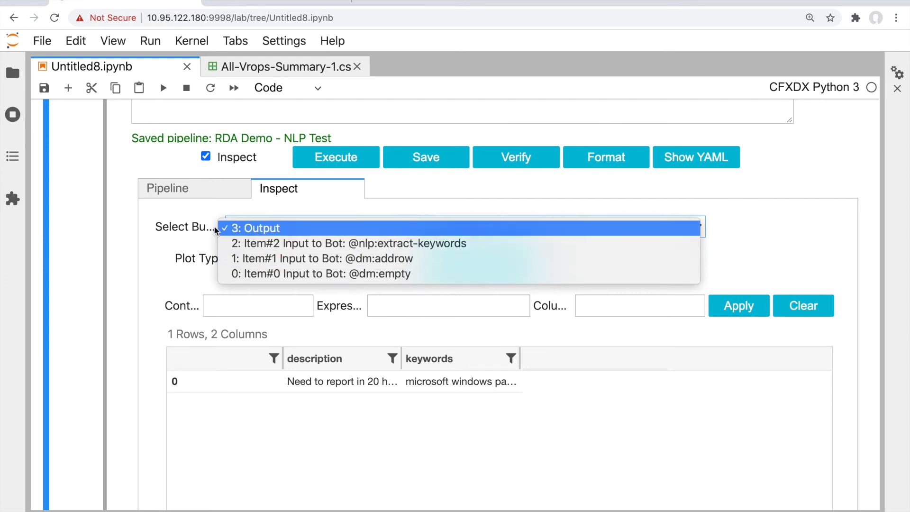
pyautogui.click(178, 209)
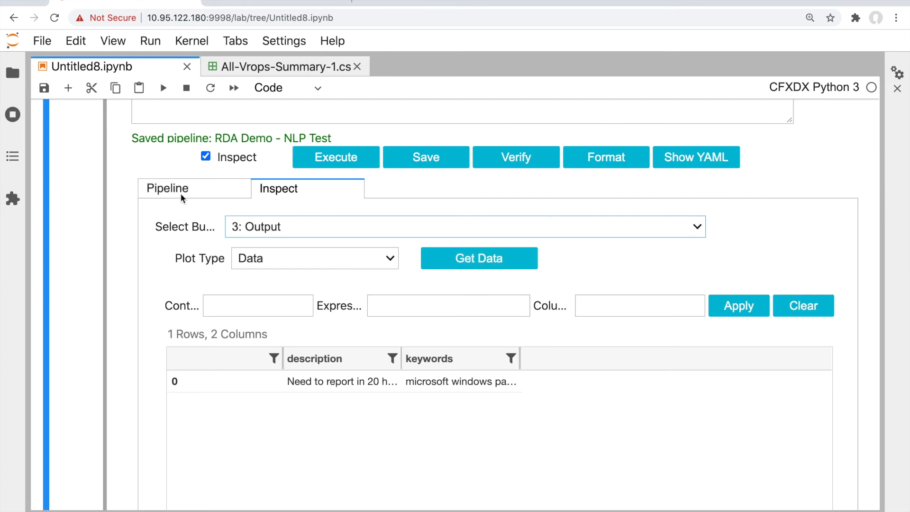
# Format the NLP Test pipeline text and verify that all three bots are OK
pyautogui.click(181, 194)
pyautogui.scroll(5, 283, 286)
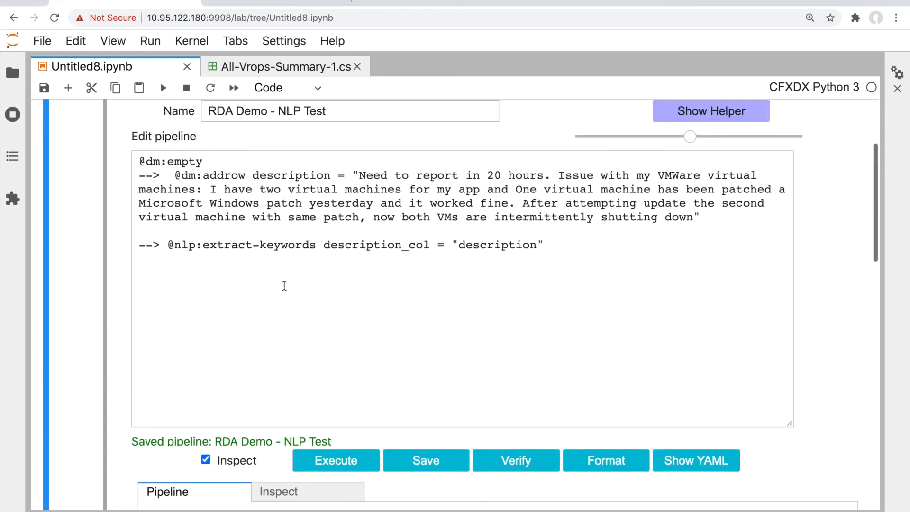
pyautogui.click(594, 475)
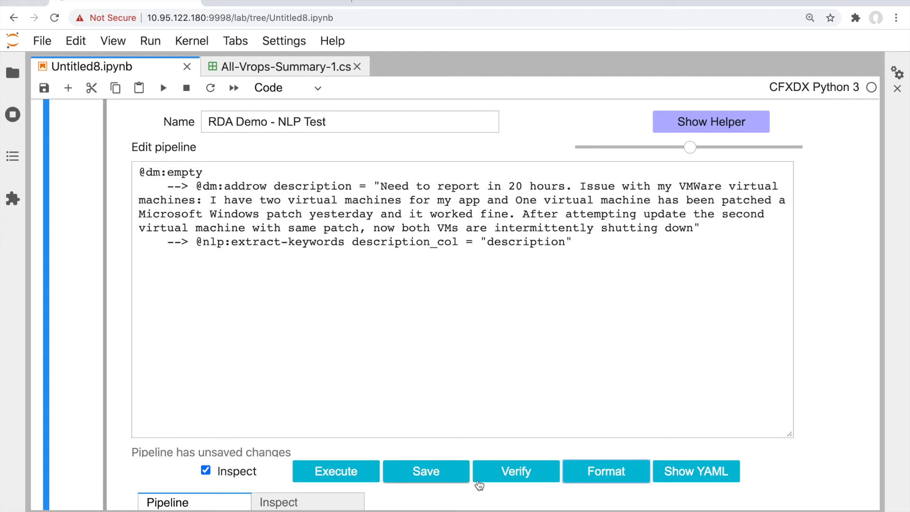
pyautogui.click(512, 481)
pyautogui.scroll(-4, 509, 417)
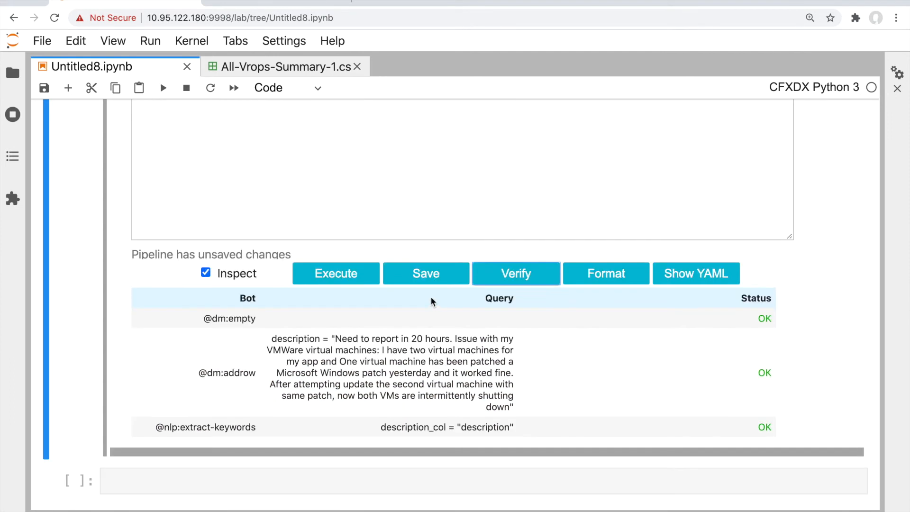
pyautogui.click(520, 276)
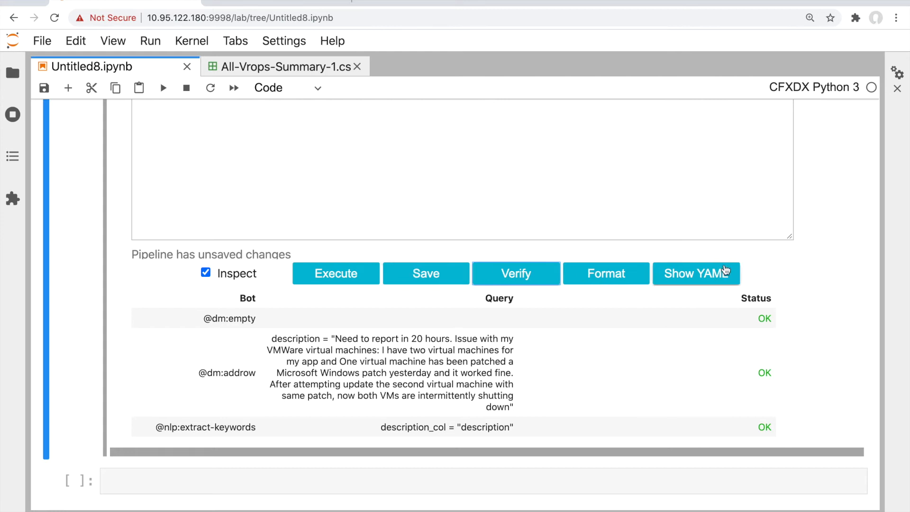
# Review the pipeline as YAML, then hide the YAML view again
pyautogui.click(717, 282)
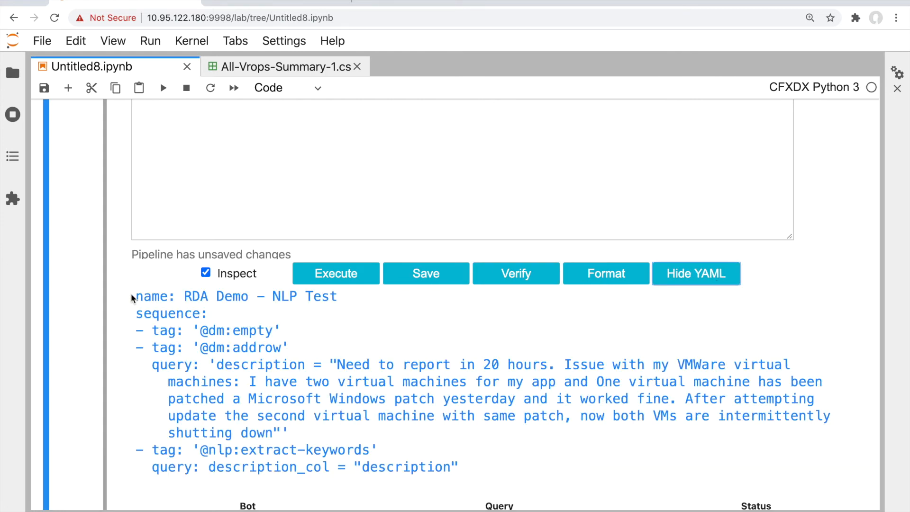
pyautogui.scroll(-3, 161, 362)
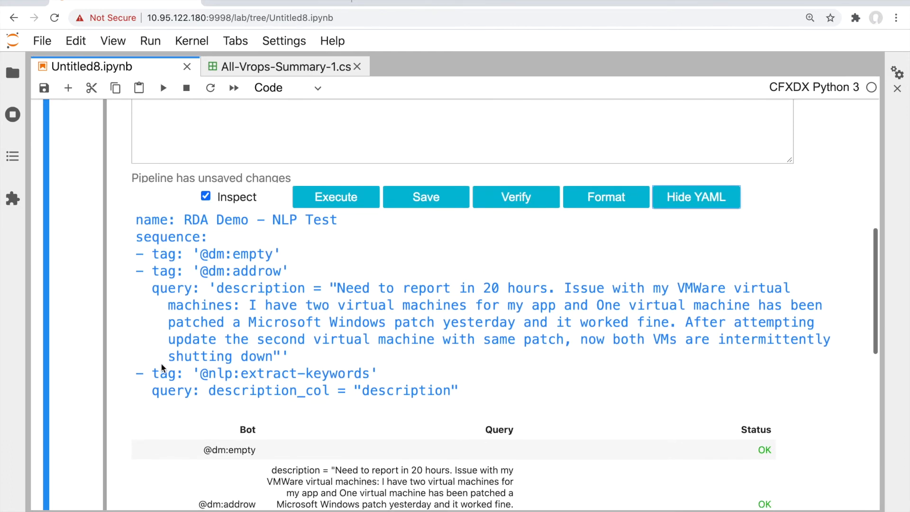
pyautogui.scroll(1, 160, 362)
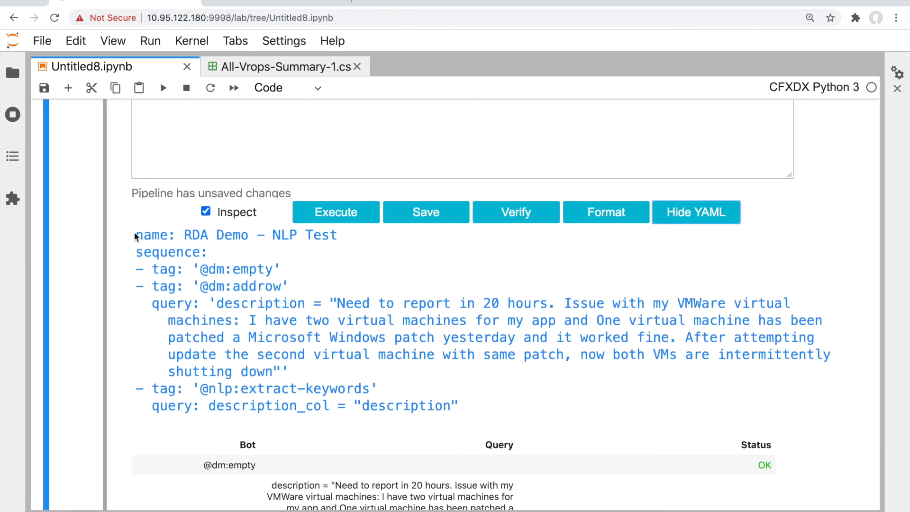
pyautogui.scroll(3, 133, 231)
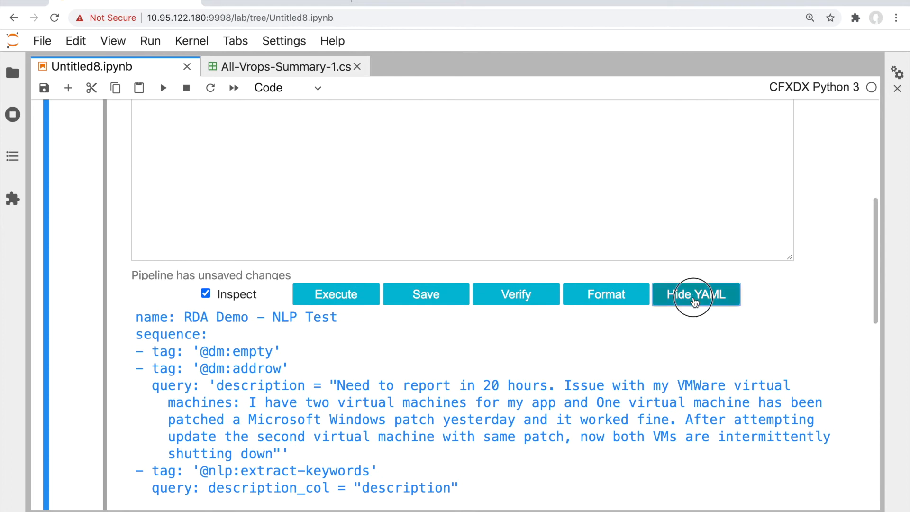
pyautogui.click(692, 297)
pyautogui.scroll(3, 521, 245)
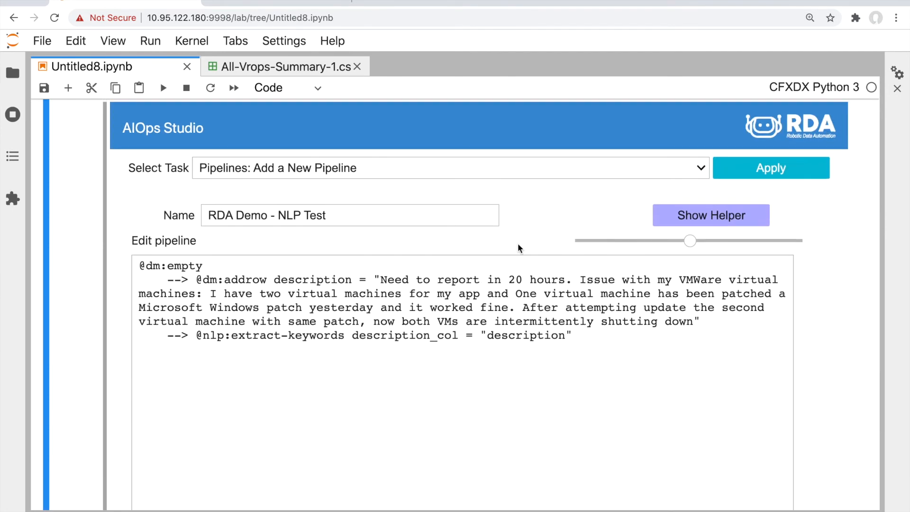
pyautogui.scroll(1, 345, 186)
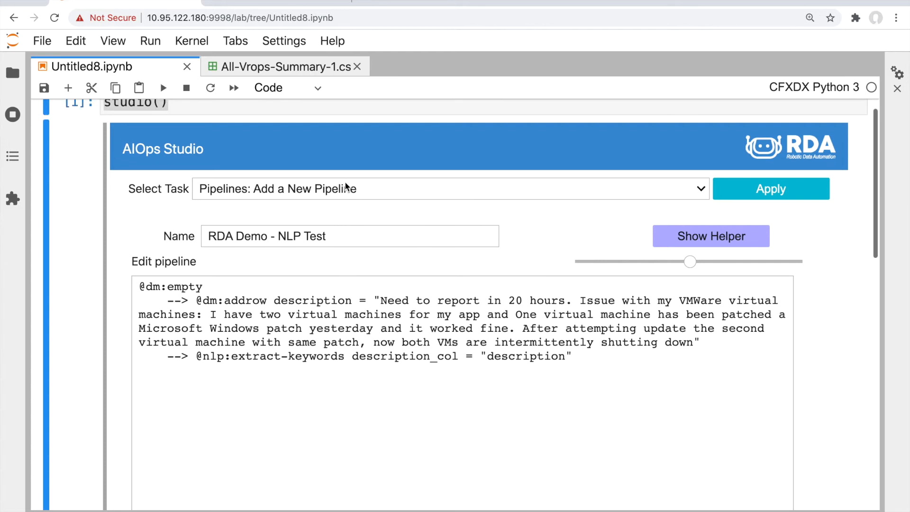
pyautogui.click(310, 185)
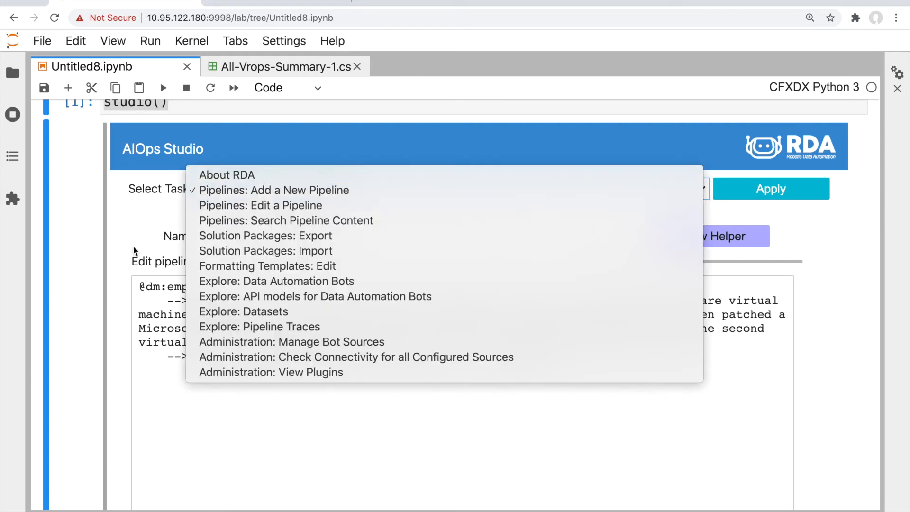
pyautogui.click(134, 250)
pyautogui.click(574, 365)
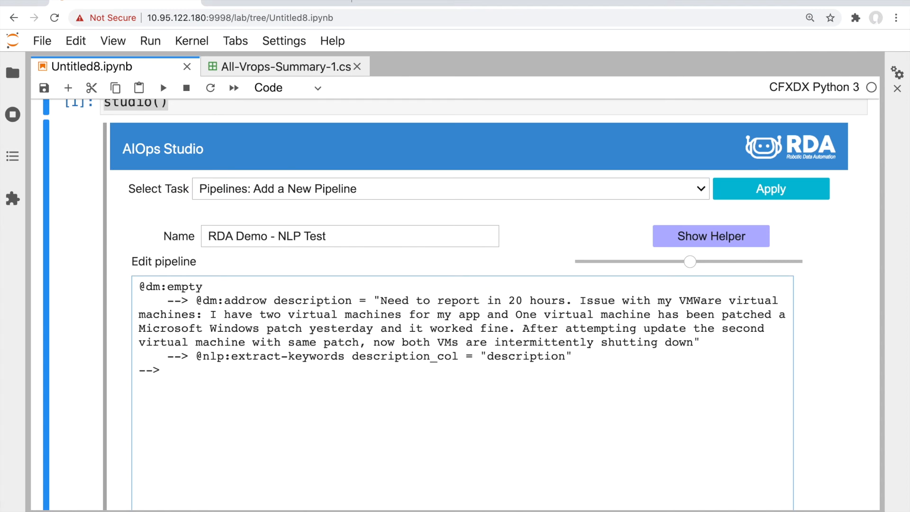
pyautogui.write('@dm:save name="RDA-demo-nl')
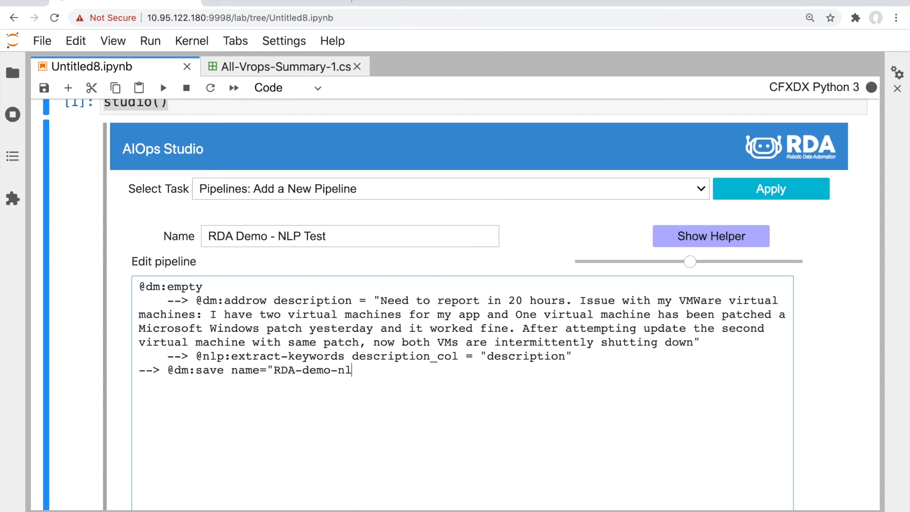
pyautogui.write('p-outot')
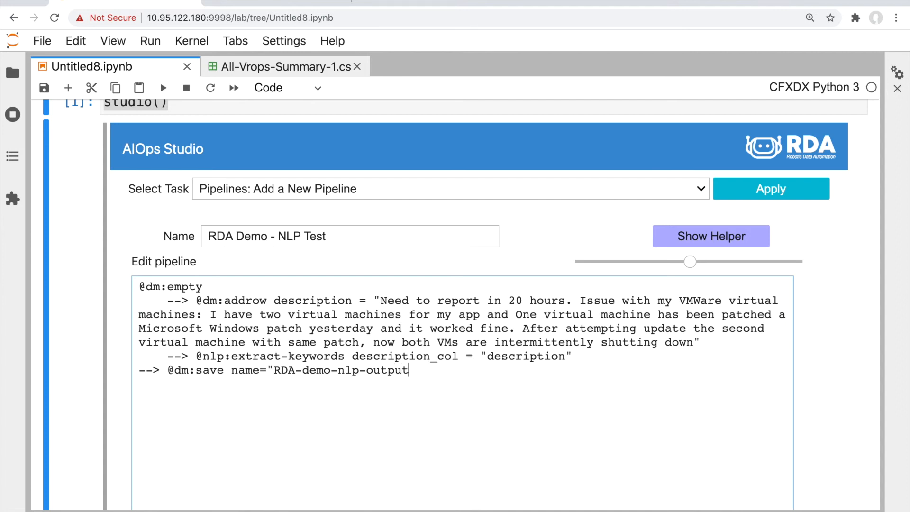
pyautogui.scroll(-3, 507, 359)
pyautogui.scroll(-4, 501, 346)
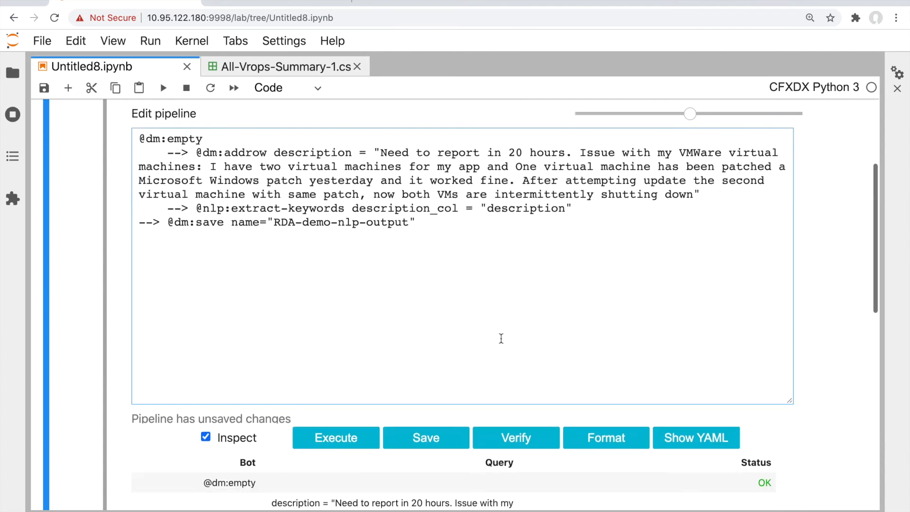
pyautogui.click(446, 428)
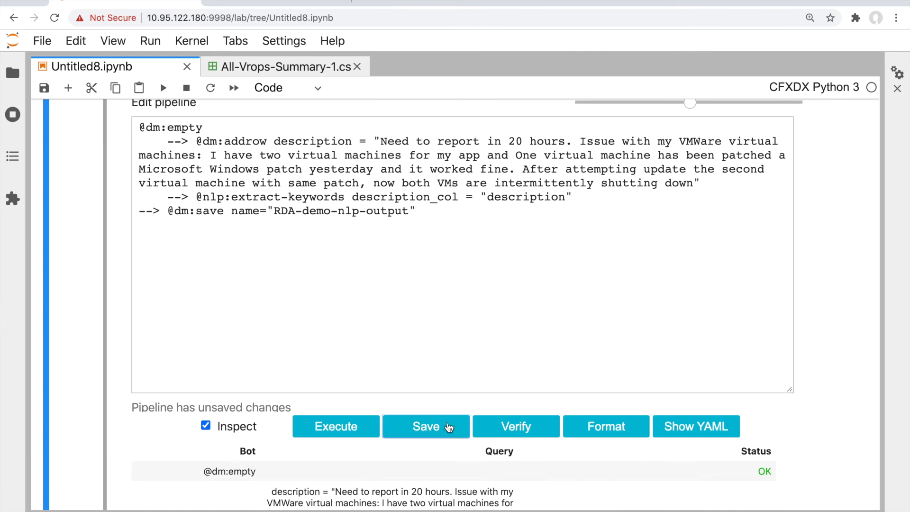
pyautogui.click(366, 426)
# Switch the Studio task to Pipelines: Edit a Pipeline
pyautogui.scroll(-5, 370, 308)
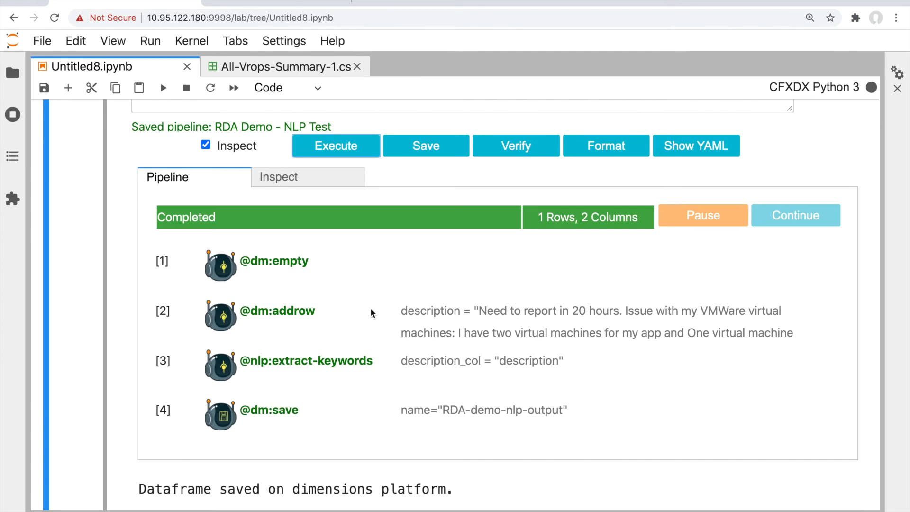
pyautogui.scroll(6, 380, 376)
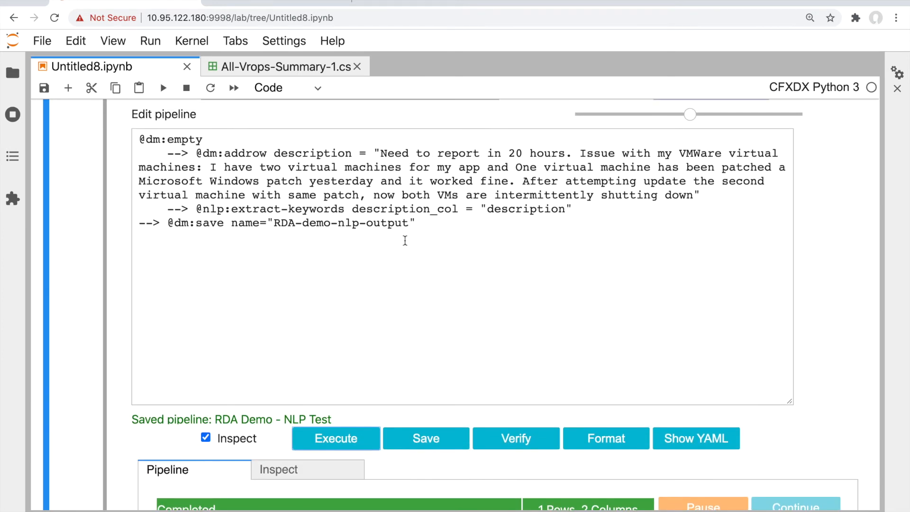
pyautogui.moveTo(411, 223); pyautogui.dragTo(267, 223)
pyautogui.scroll(1, 267, 222)
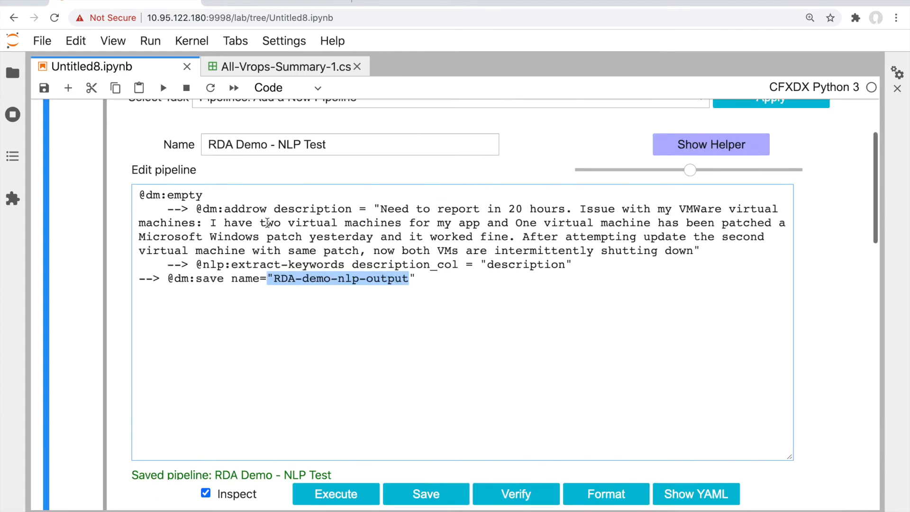
pyautogui.scroll(3, 267, 223)
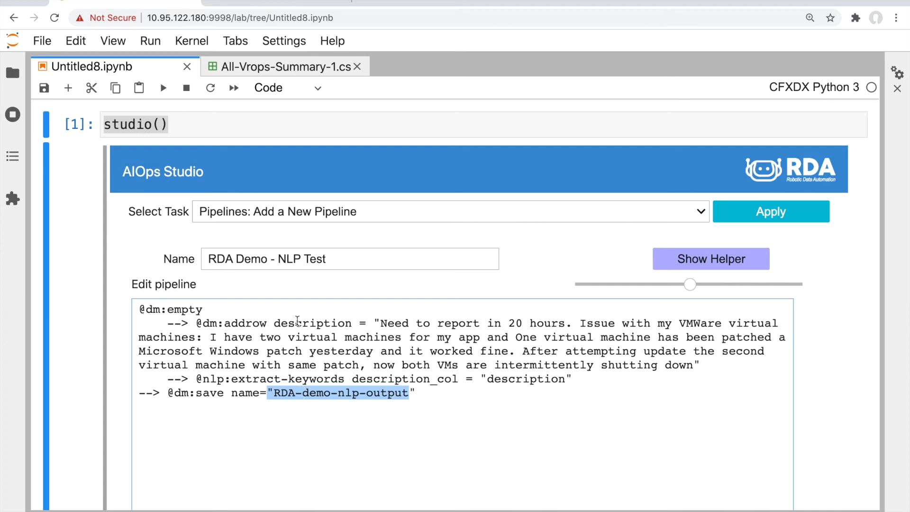
pyautogui.click(285, 215)
pyautogui.click(343, 212)
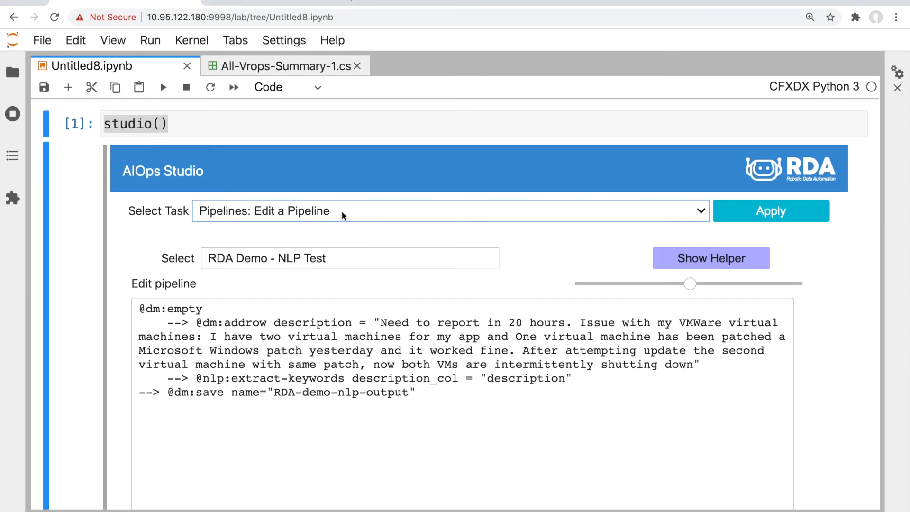
pyautogui.click(343, 212)
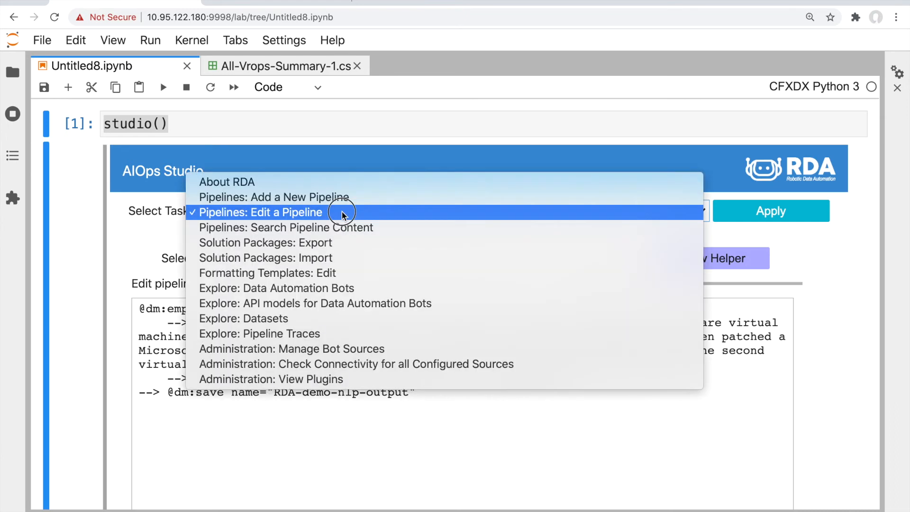
# Search pipeline content for 'slack', listing 14 matching pipelines
pyautogui.click(340, 228)
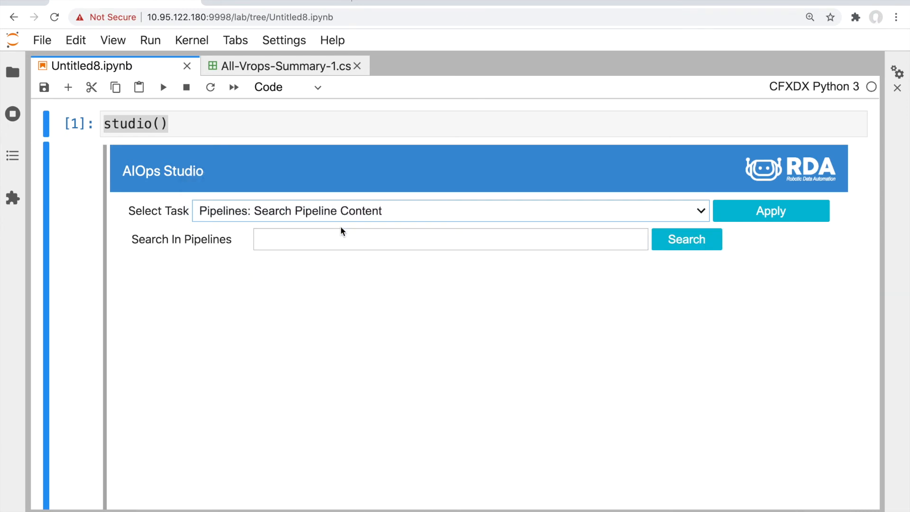
pyautogui.click(336, 238)
pyautogui.write('slack')
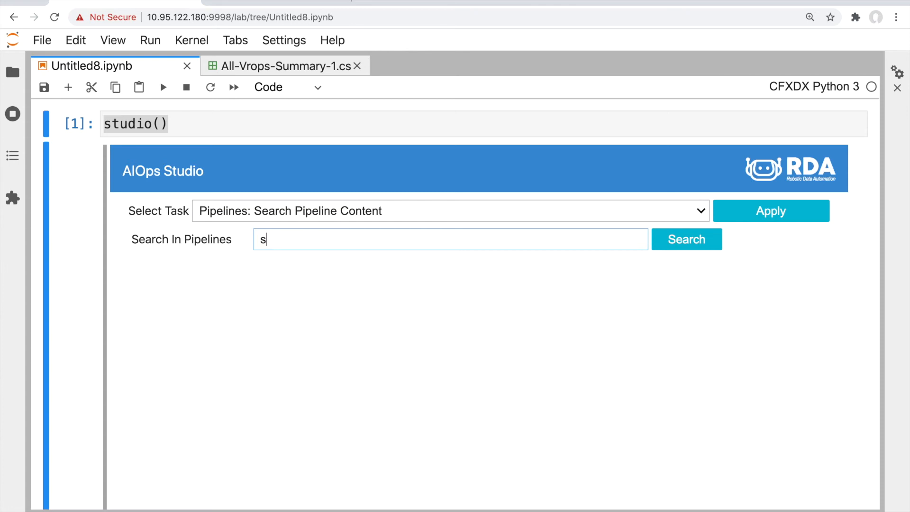
pyautogui.click(689, 239)
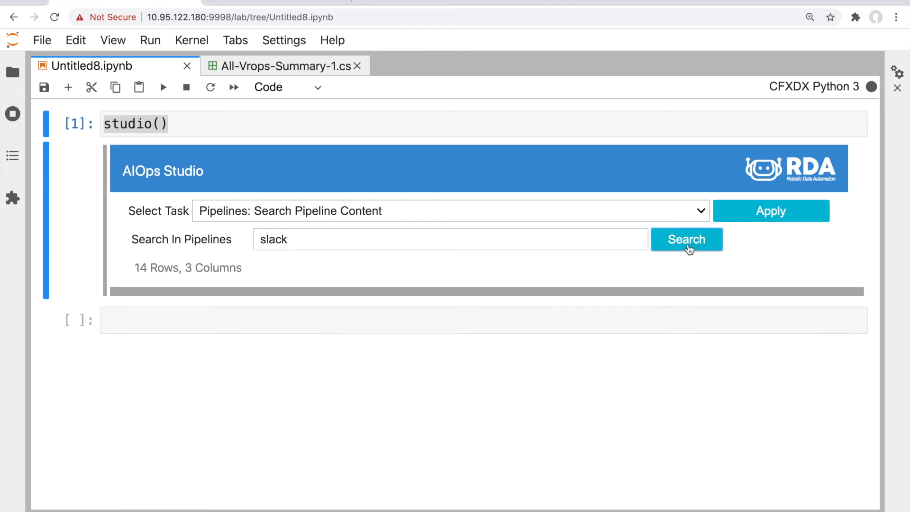
pyautogui.scroll(-3, 531, 293)
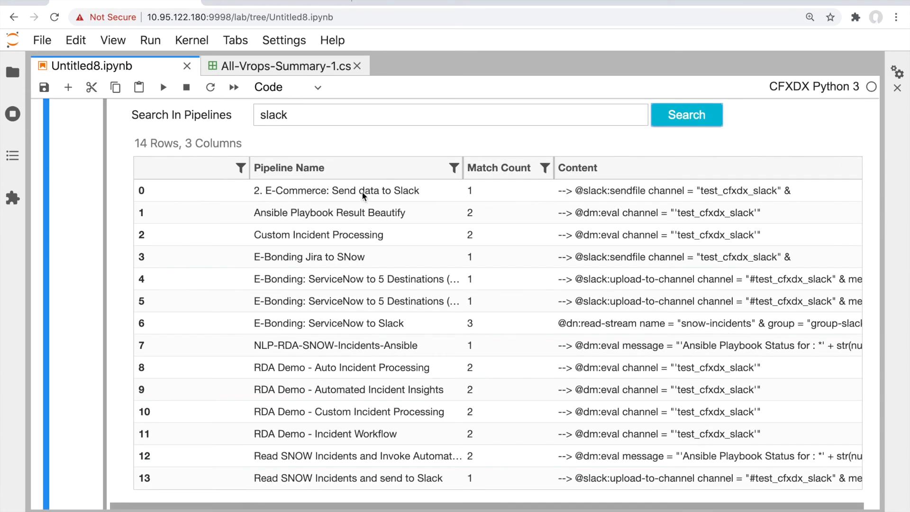
pyautogui.scroll(-1, 352, 295)
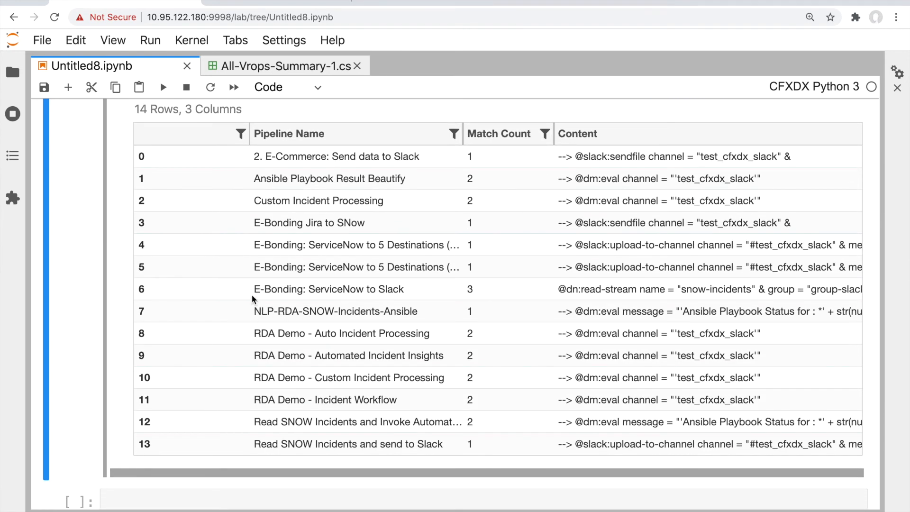
# Show the E-Bonding: ServiceNow to Slack result's details and select its pipeline name
pyautogui.click(369, 287)
pyautogui.scroll(-4, 368, 283)
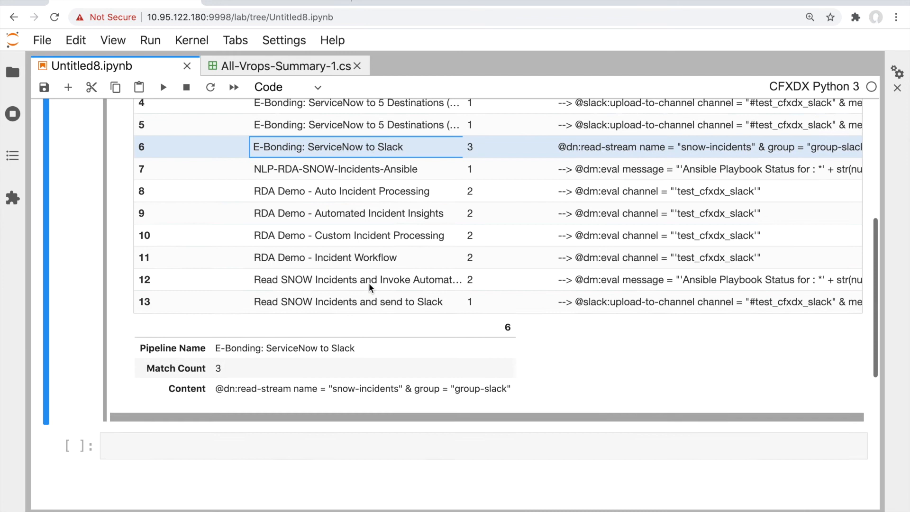
pyautogui.tripleClick(360, 346)
pyautogui.hotkey('ctrl', 'c')
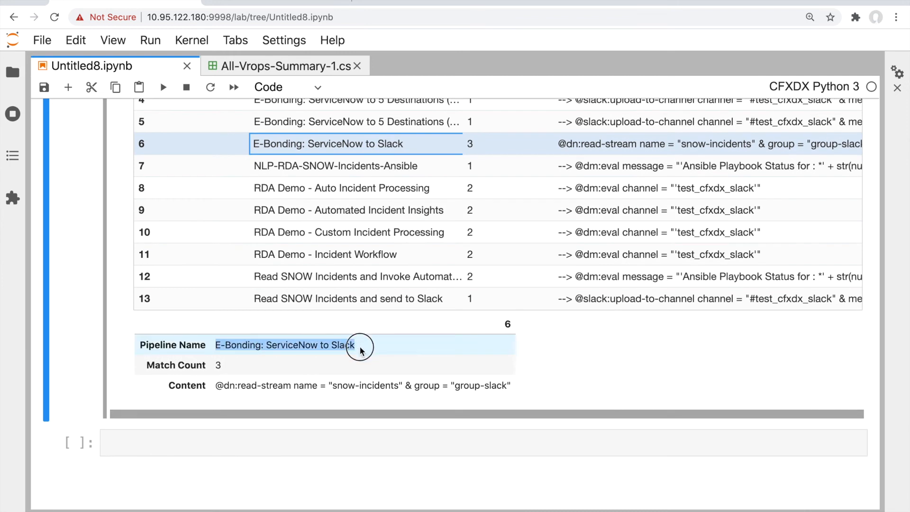
pyautogui.scroll(8, 360, 346)
pyautogui.click(295, 211)
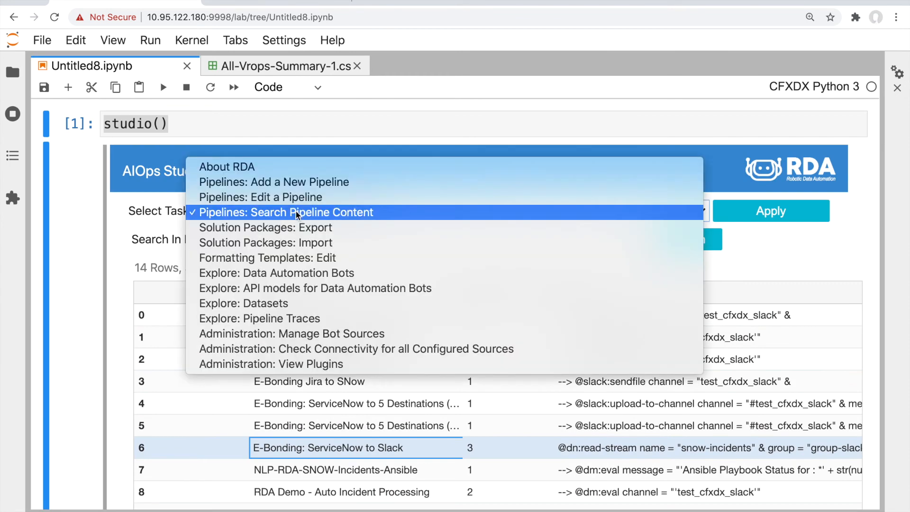
# Load E-Bonding: ServiceNow to Slack for editing and select its final post-message-to-channel step
pyautogui.click(288, 196)
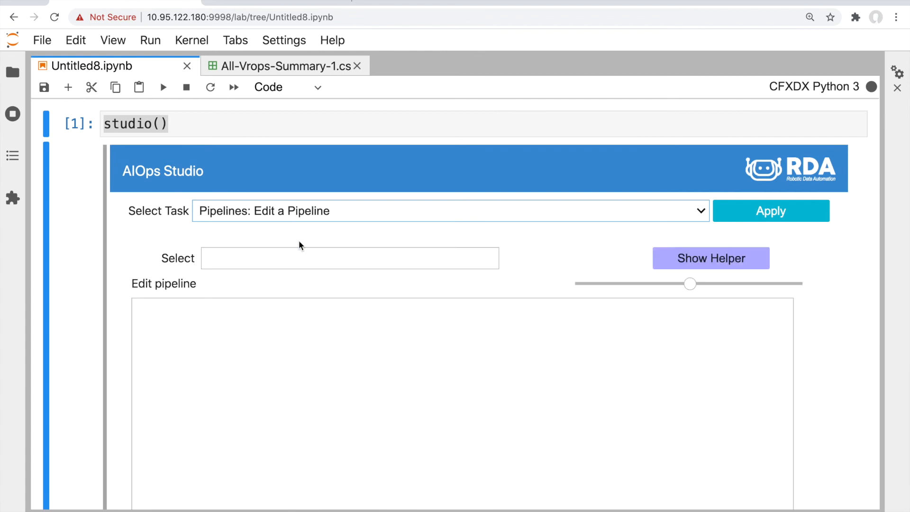
pyautogui.click(298, 259)
pyautogui.hotkey('ctrl', 'v')
pyautogui.click(318, 374)
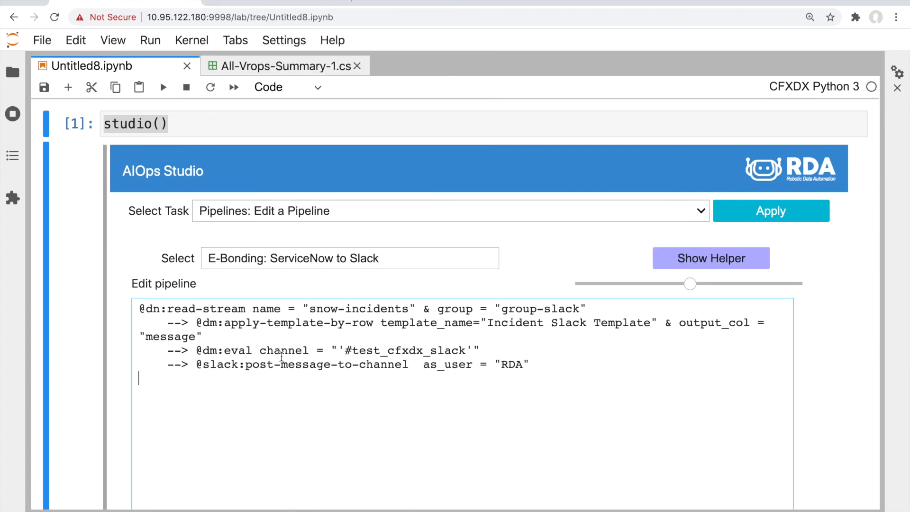
pyautogui.moveTo(168, 369); pyautogui.dragTo(178, 392)
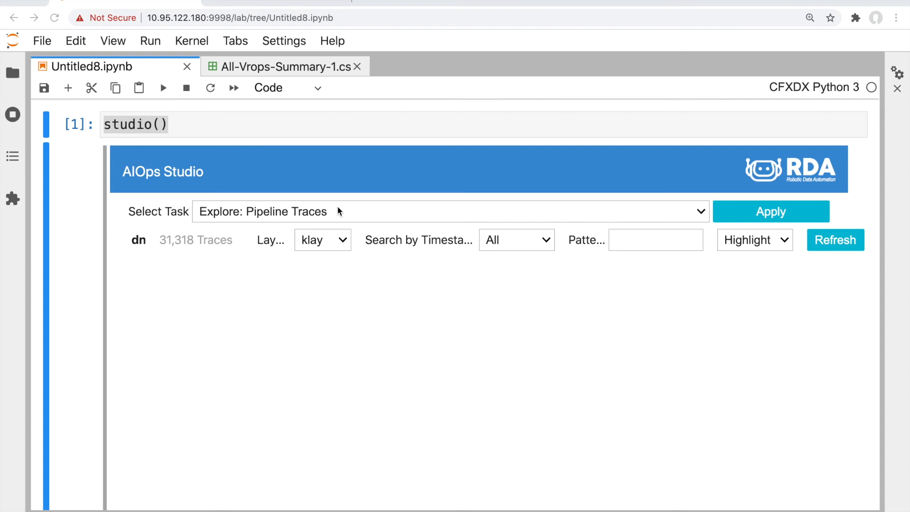
# Keep Explore: Pipeline Traces with the klay layout and load the last 1 hour of traces
pyautogui.click(280, 212)
pyautogui.click(283, 214)
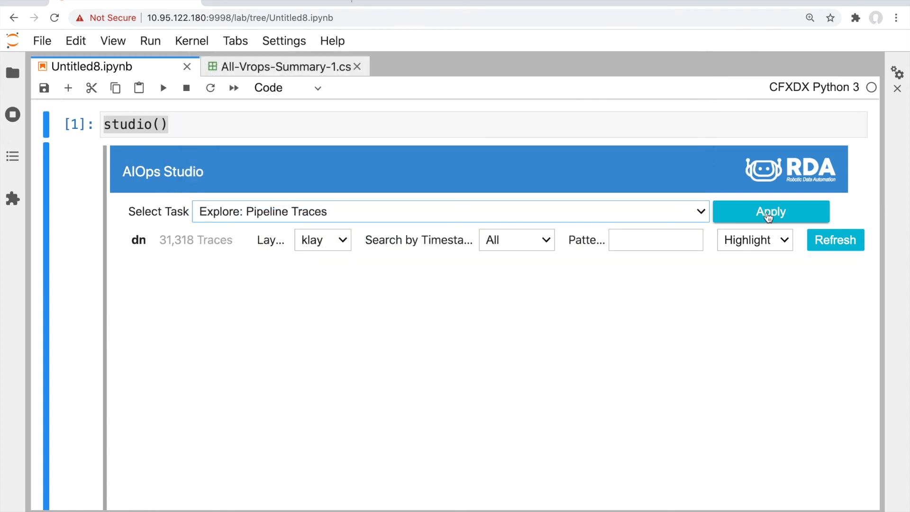
pyautogui.click(314, 240)
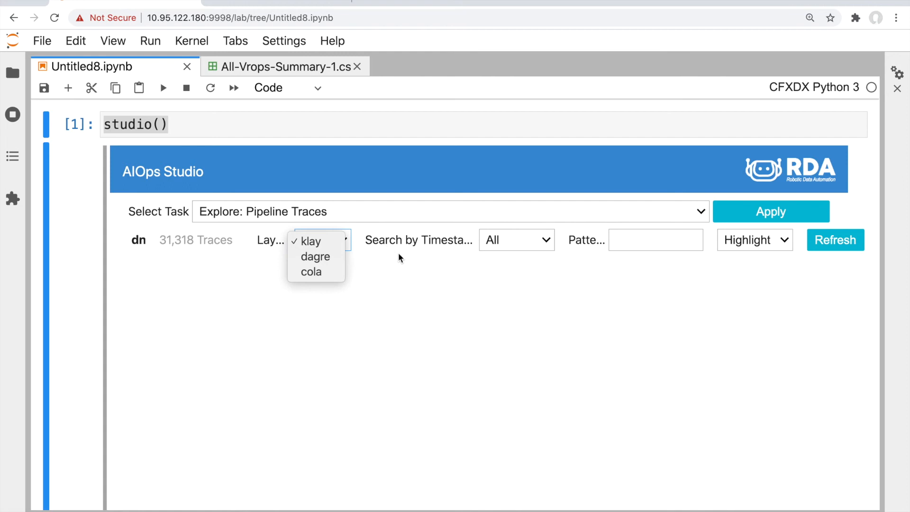
pyautogui.click(398, 252)
pyautogui.click(524, 240)
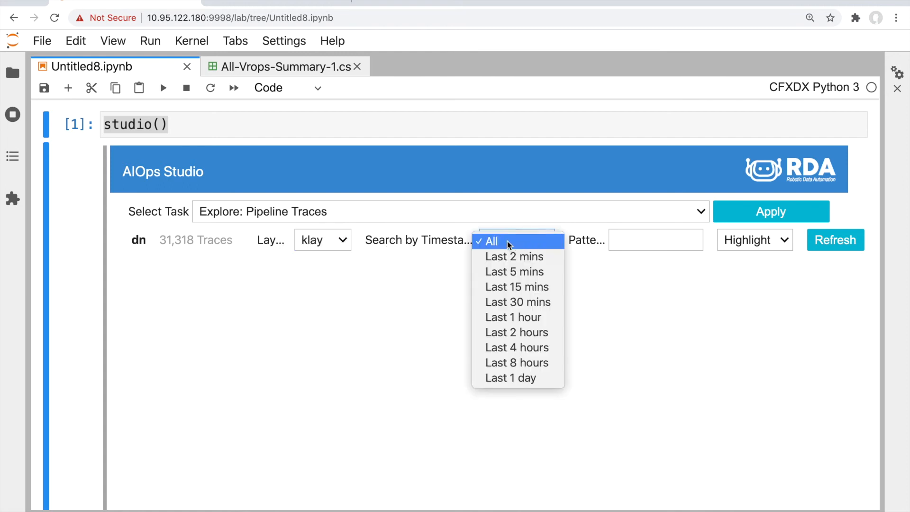
pyautogui.click(513, 316)
pyautogui.click(814, 240)
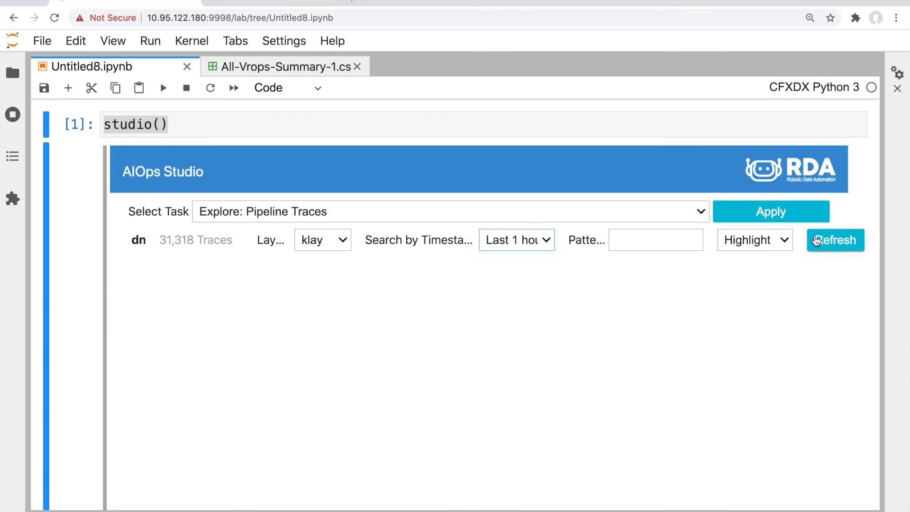
# Inspect the RDA Demo - NLP Test, RDA-demo-nlp-output and nlp nodes in the trace graph
pyautogui.scroll(-2, 567, 309)
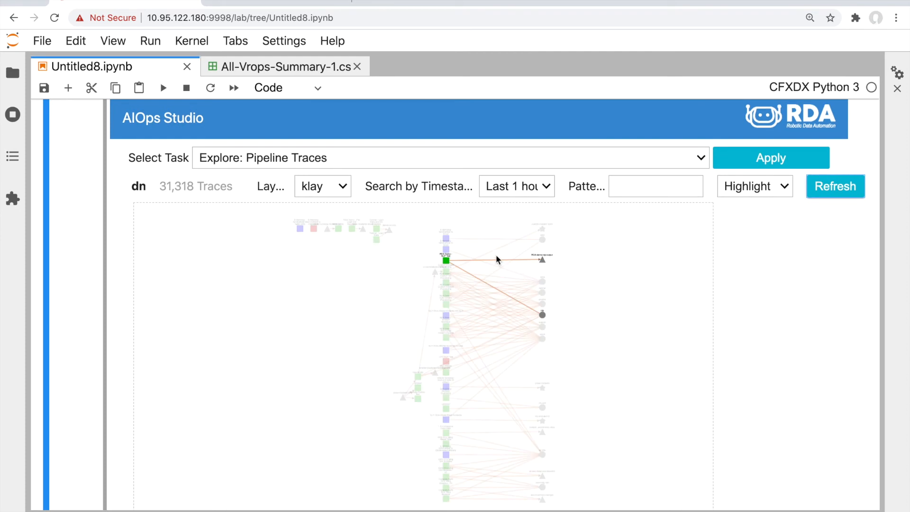
pyautogui.scroll(3, 562, 281)
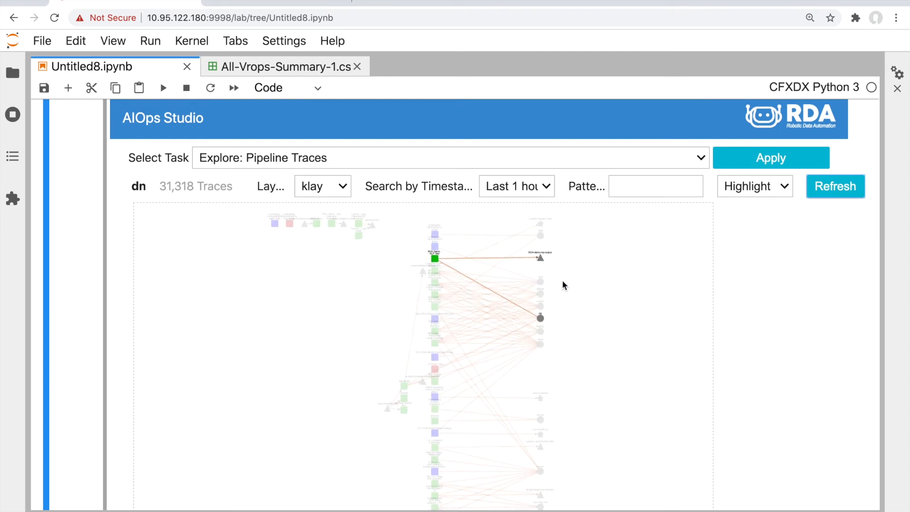
pyautogui.scroll(5, 562, 279)
pyautogui.moveTo(466, 288)
pyautogui.mouseDown()
pyautogui.moveTo(486, 336)
pyautogui.moveTo(512, 360)
pyautogui.mouseUp()
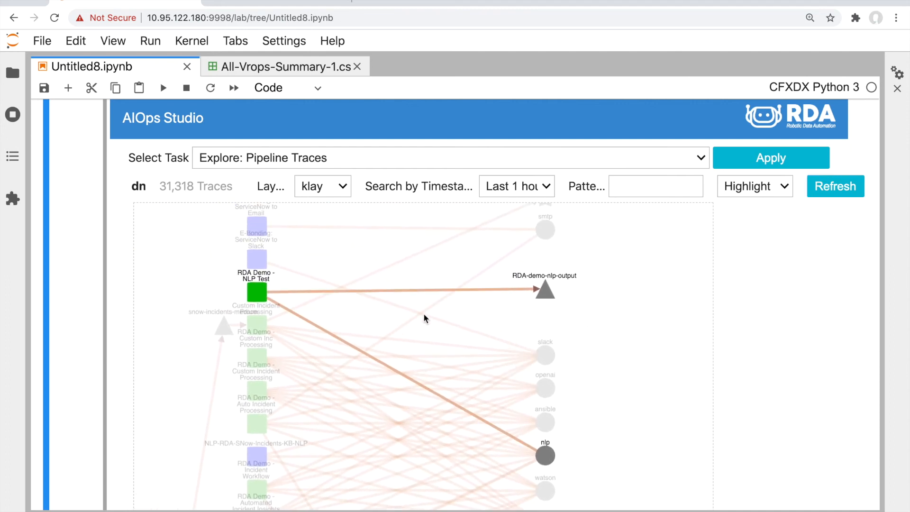
pyautogui.click(257, 290)
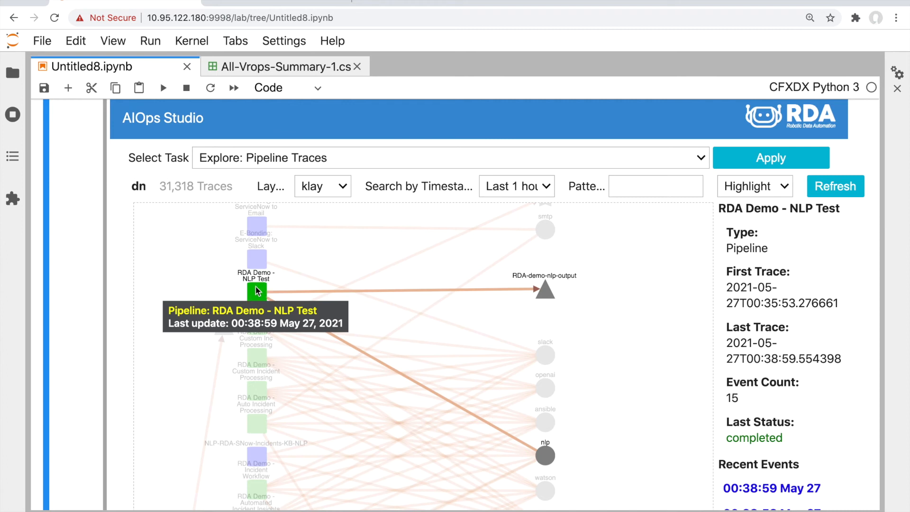
pyautogui.click(545, 290)
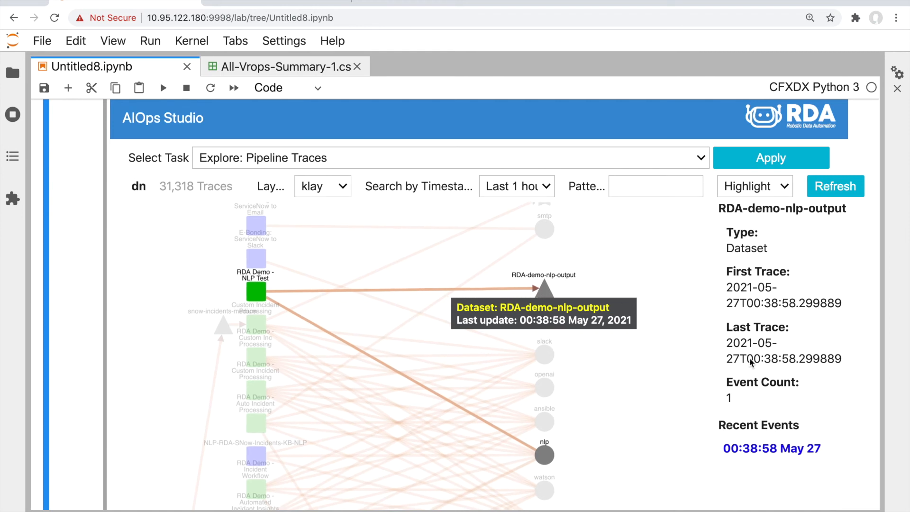
pyautogui.click(548, 457)
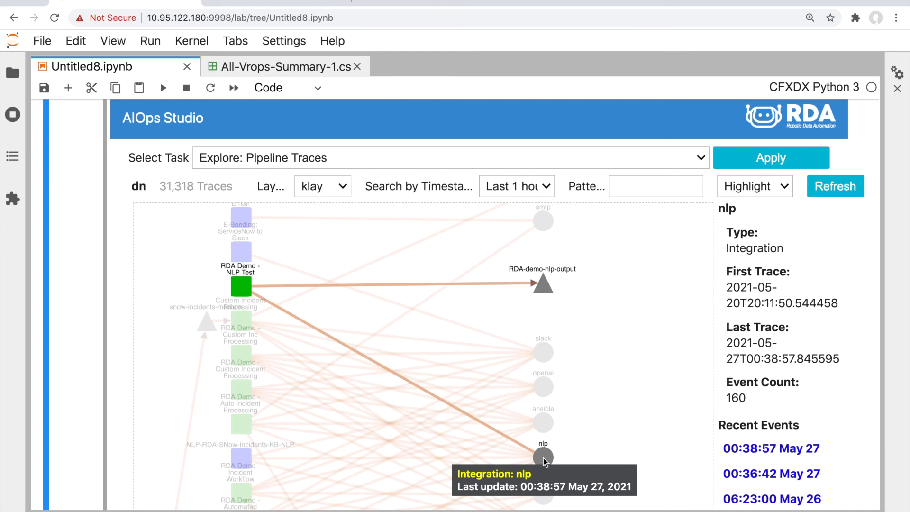
pyautogui.click(323, 186)
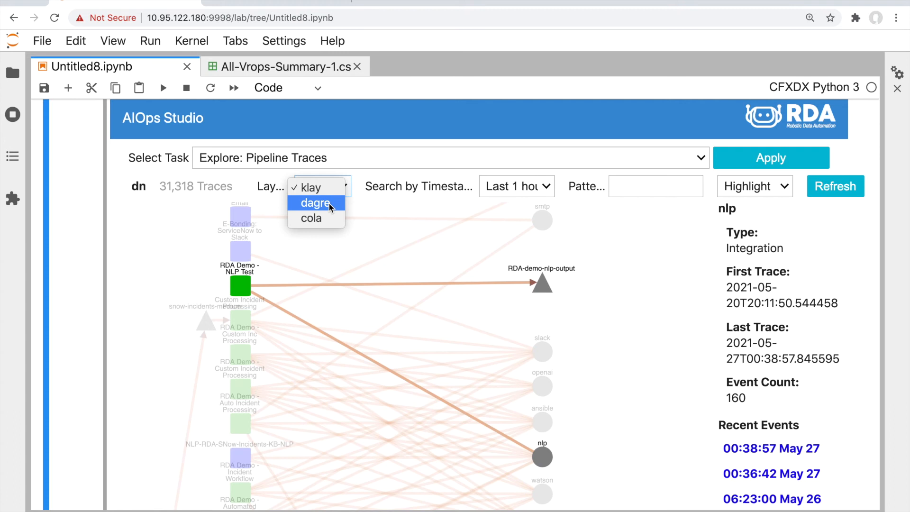
# Redraw the trace graph with the dagre layout and view RDA Demo - NLP Test's details (15 events, completed)
pyautogui.click(328, 203)
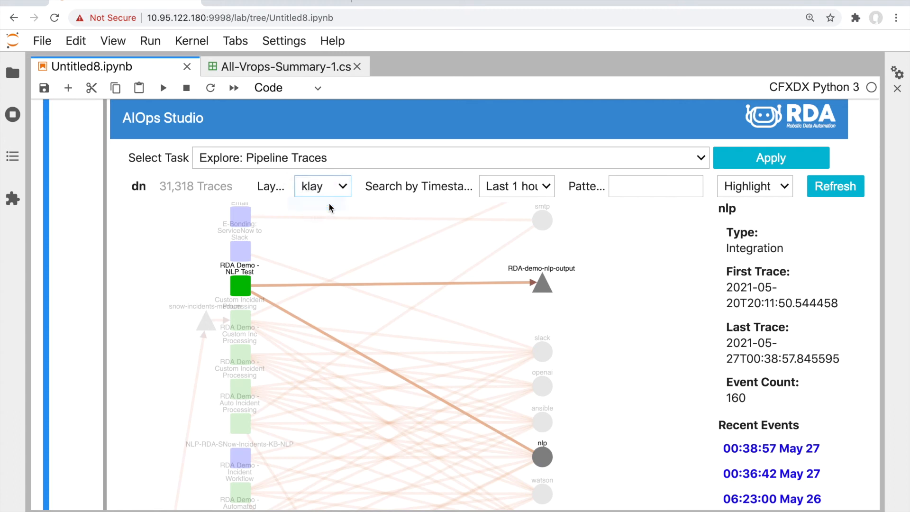
pyautogui.click(835, 186)
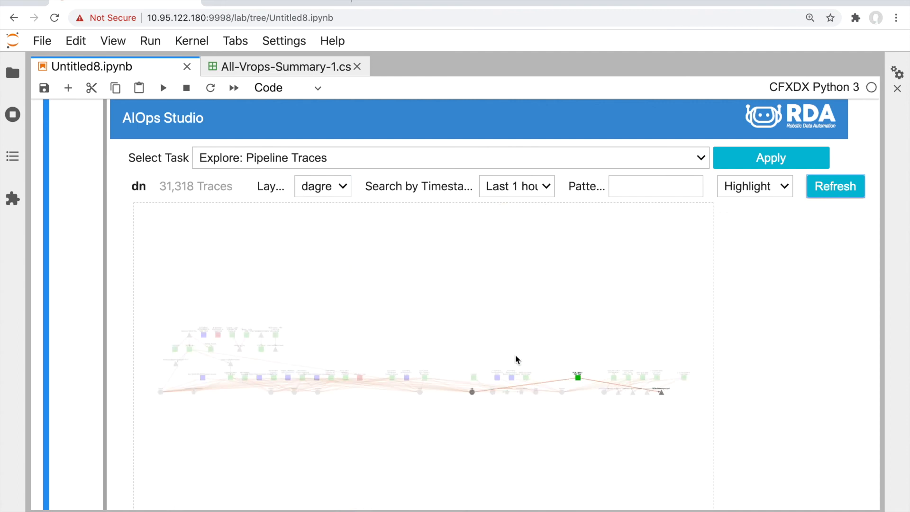
pyautogui.scroll(3, 515, 354)
pyautogui.moveTo(541, 354); pyautogui.dragTo(436, 305)
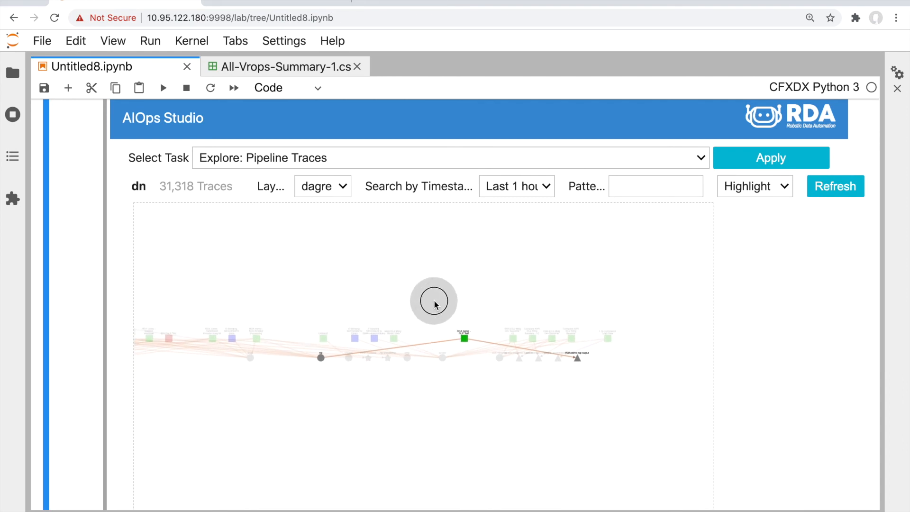
pyautogui.scroll(3, 490, 449)
pyautogui.moveTo(477, 361); pyautogui.dragTo(474, 433)
pyautogui.click(449, 351)
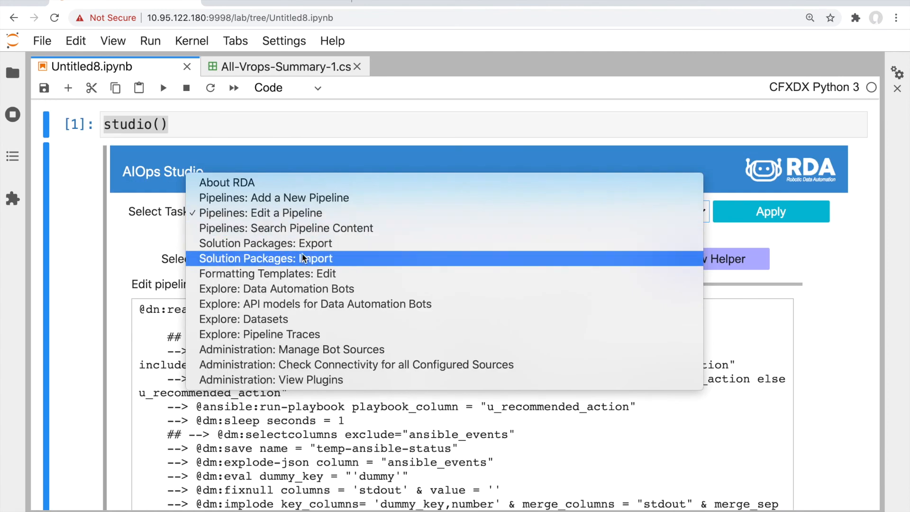
# Switch the Studio task to Solution Packages: Export and scroll down to the export form
pyautogui.click(256, 243)
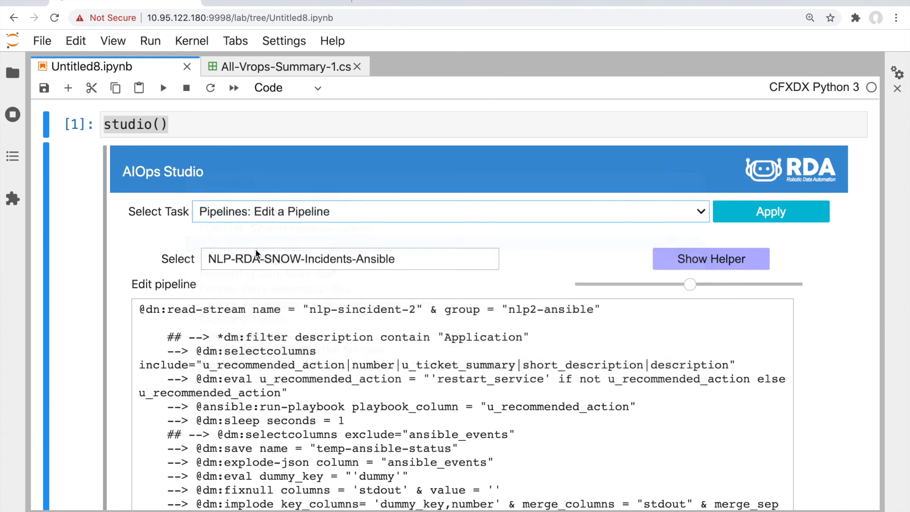
pyautogui.scroll(-1, 256, 250)
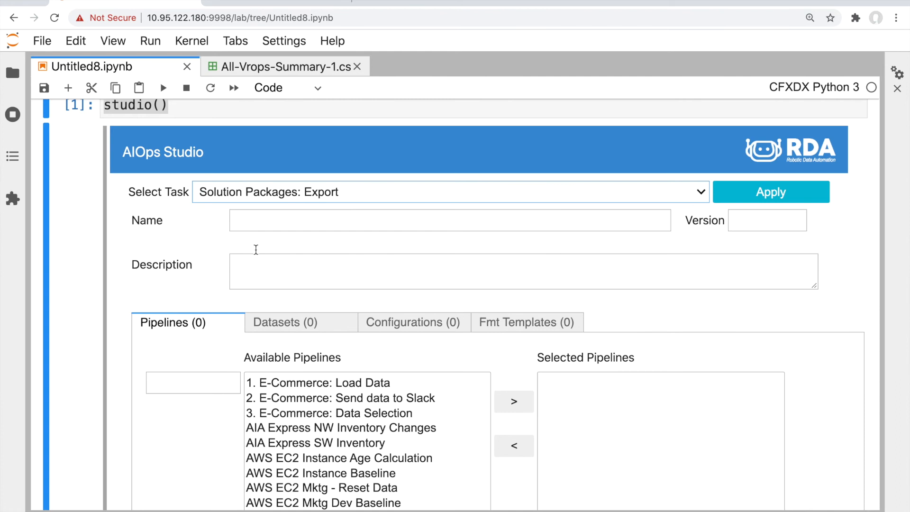
pyautogui.scroll(-3, 256, 250)
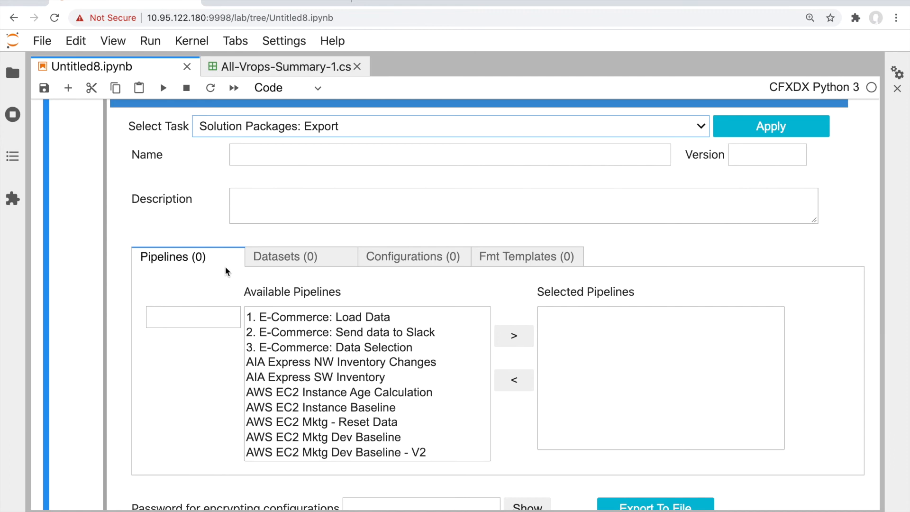
pyautogui.click(193, 315)
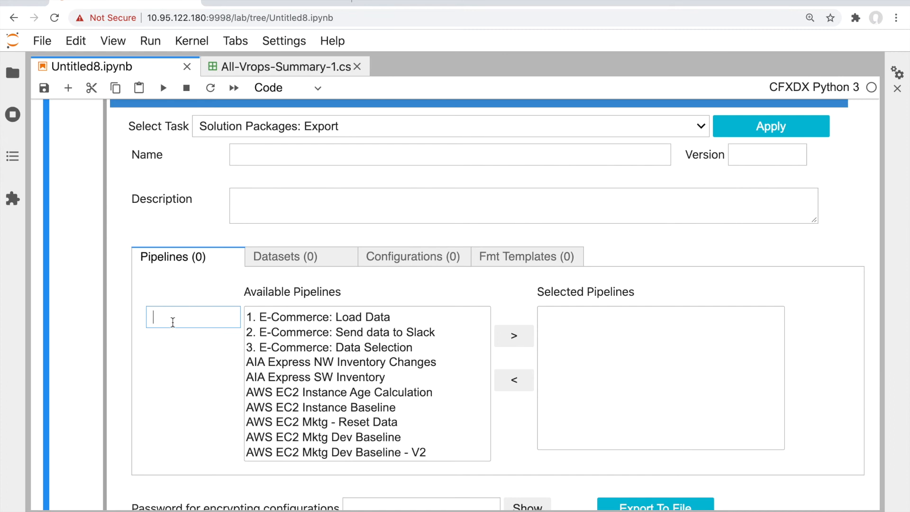
# Name the package RDA-Demo-NLP and add the RDA Demo - NLP Test pipeline
pyautogui.click(255, 157)
pyautogui.write('RDA-Demo-NLP')
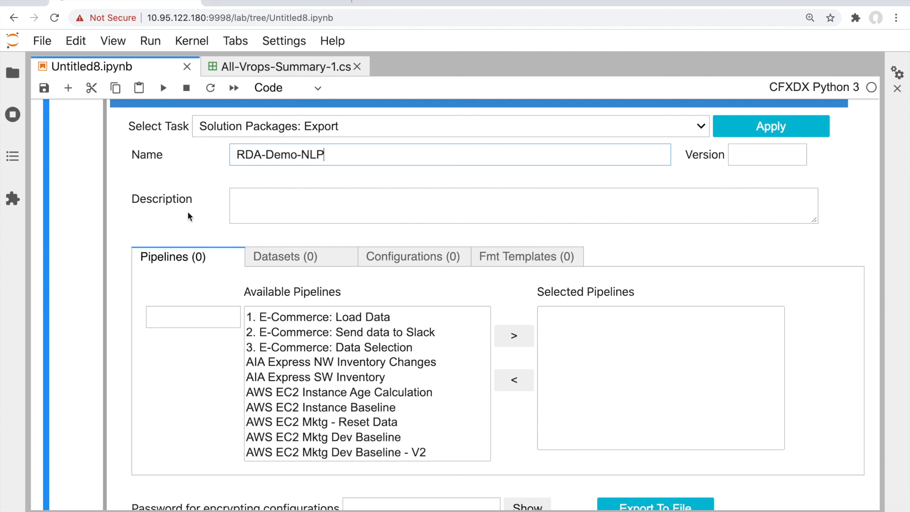
pyautogui.click(176, 318)
pyautogui.write('demo')
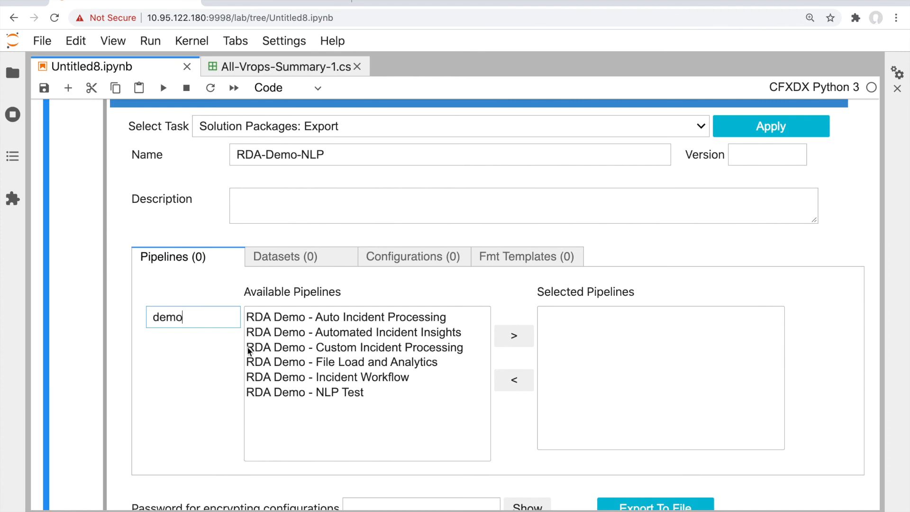
pyautogui.click(271, 393)
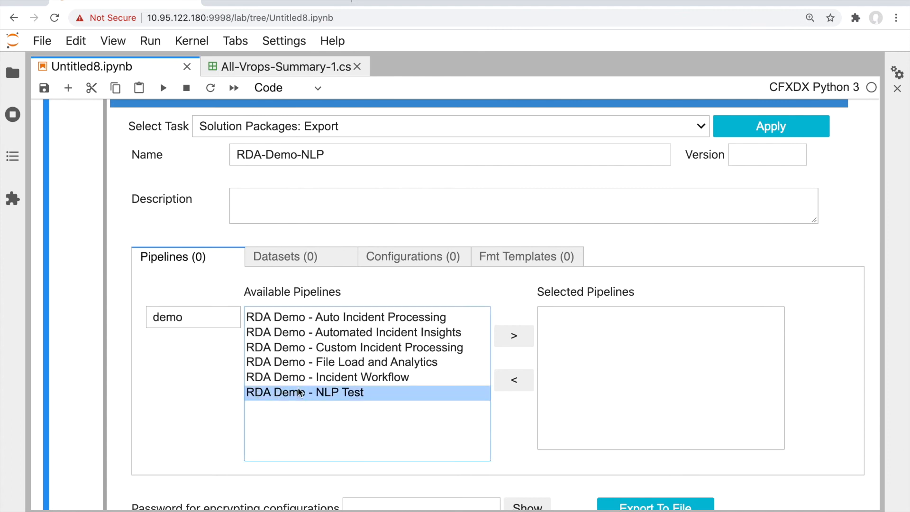
pyautogui.click(516, 337)
# Filter datasets by 'demo' and add RDA-demo-nlp-output to the package
pyautogui.click(280, 259)
pyautogui.click(197, 320)
pyautogui.write('demo')
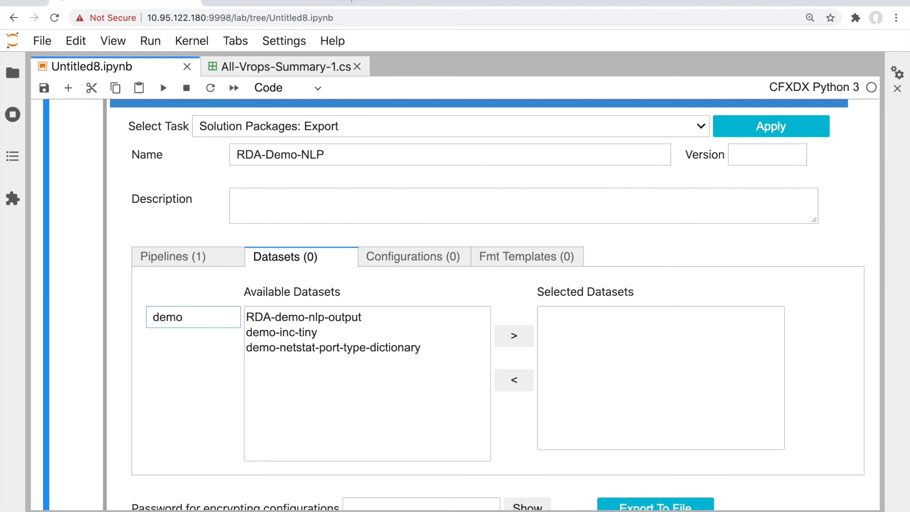
pyautogui.click(316, 316)
pyautogui.click(525, 344)
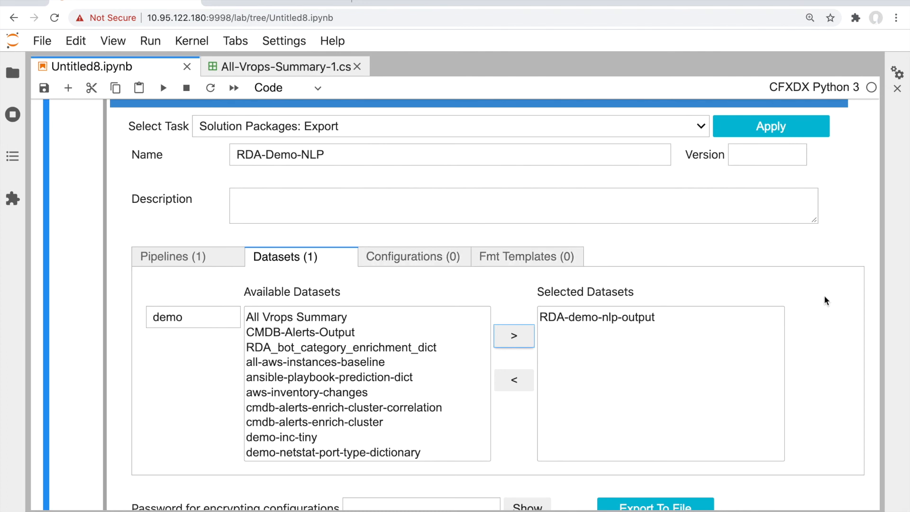
pyautogui.scroll(-1, 824, 296)
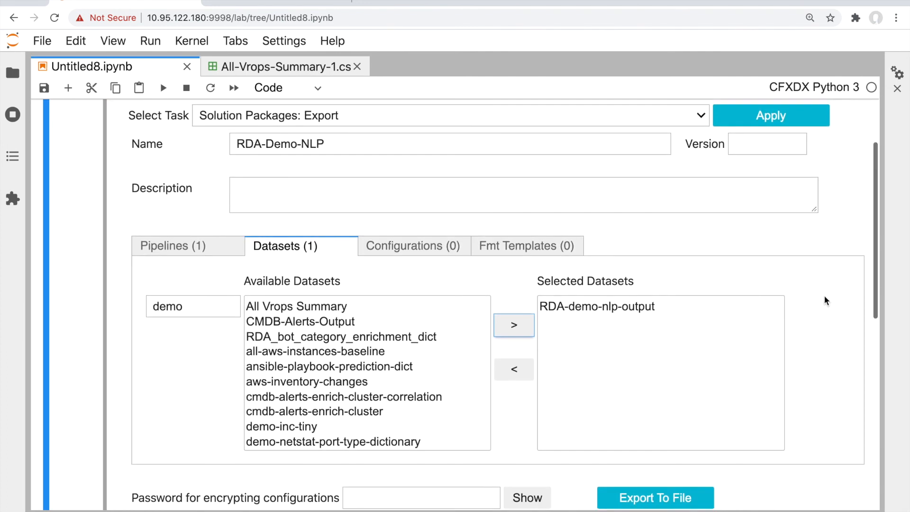
pyautogui.scroll(-2, 498, 430)
# Set an encryption password and export the package to exported-RDA-Demo-NLP.zip
pyautogui.click(393, 445)
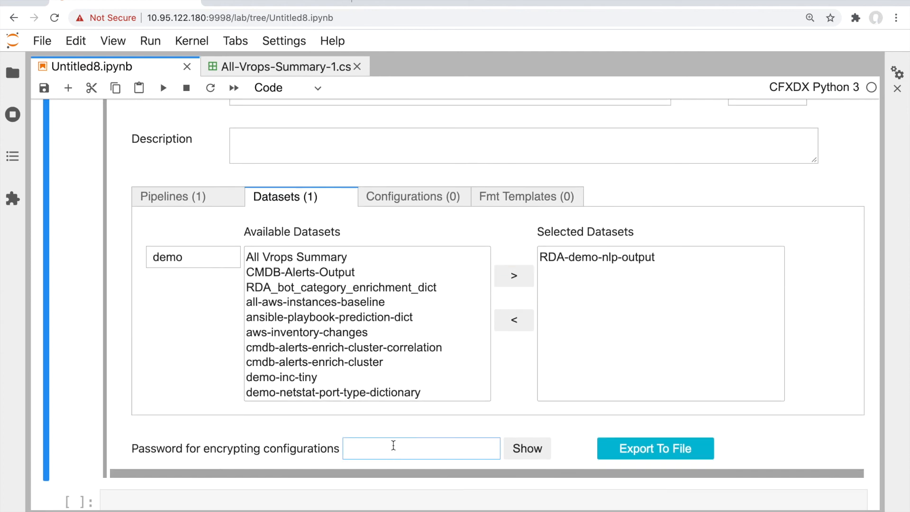
pyautogui.write('password1')
pyautogui.click(635, 450)
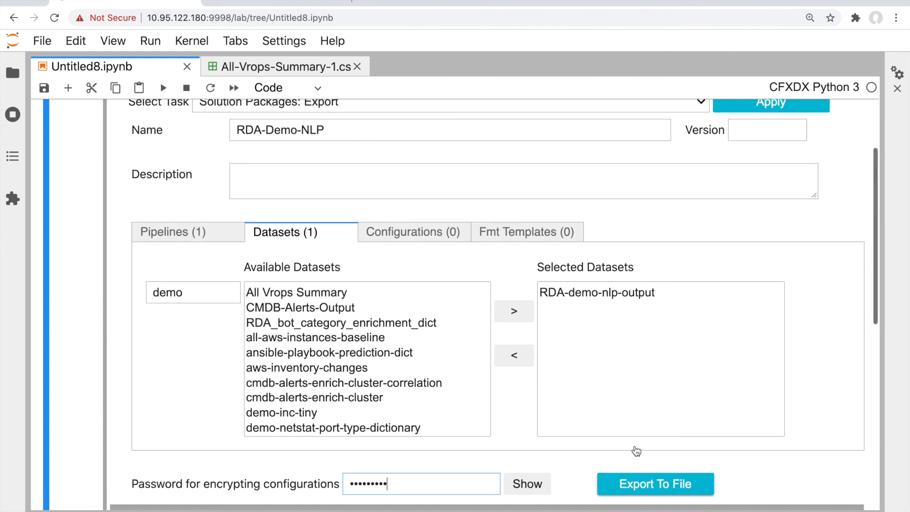
pyautogui.scroll(-4, 638, 440)
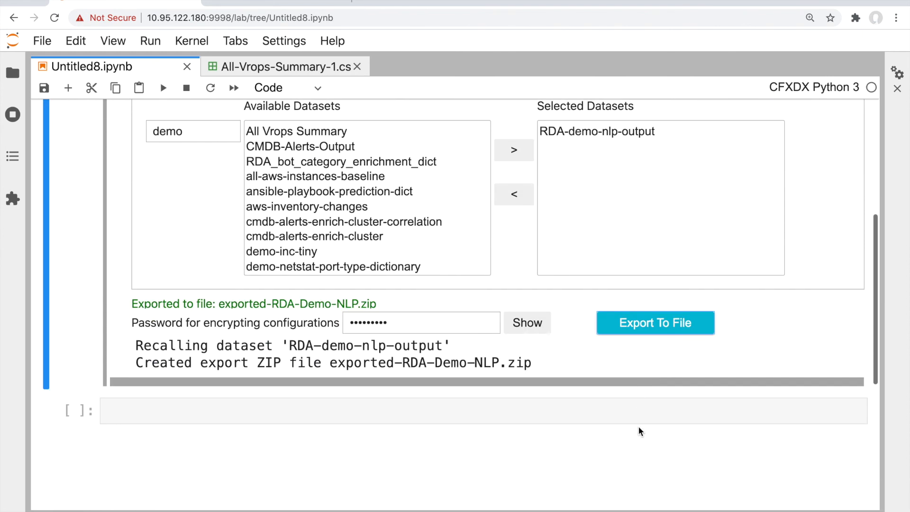
pyautogui.moveTo(332, 364); pyautogui.dragTo(543, 369)
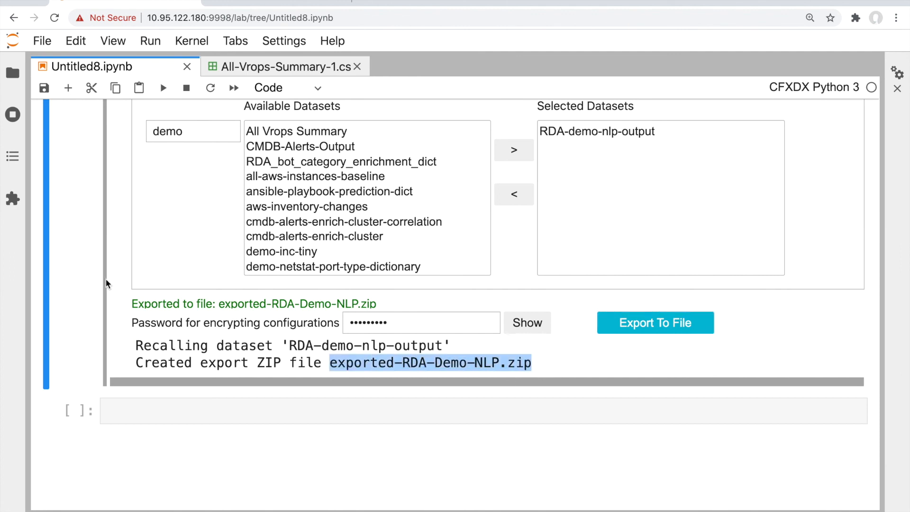
# Show the root folder's files in a widened File Browser sidebar
pyautogui.click(12, 73)
pyautogui.click(44, 127)
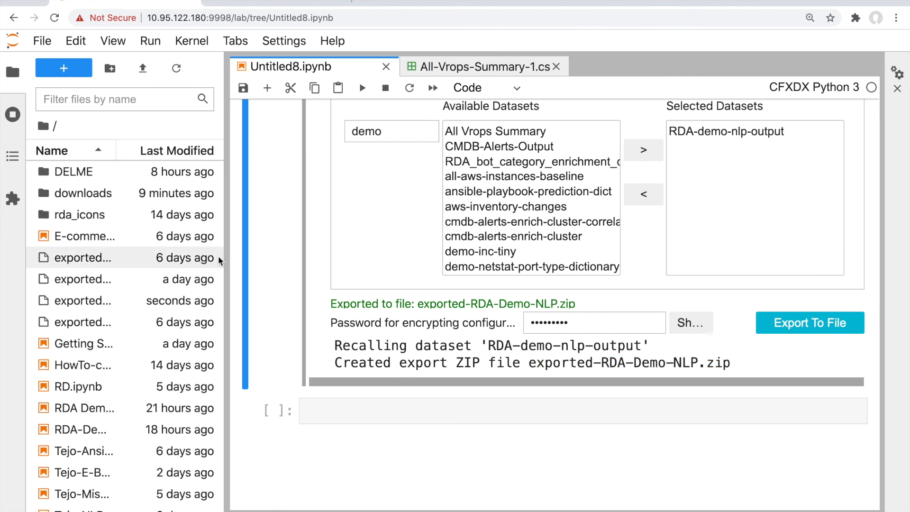
pyautogui.moveTo(223, 255); pyautogui.dragTo(342, 265)
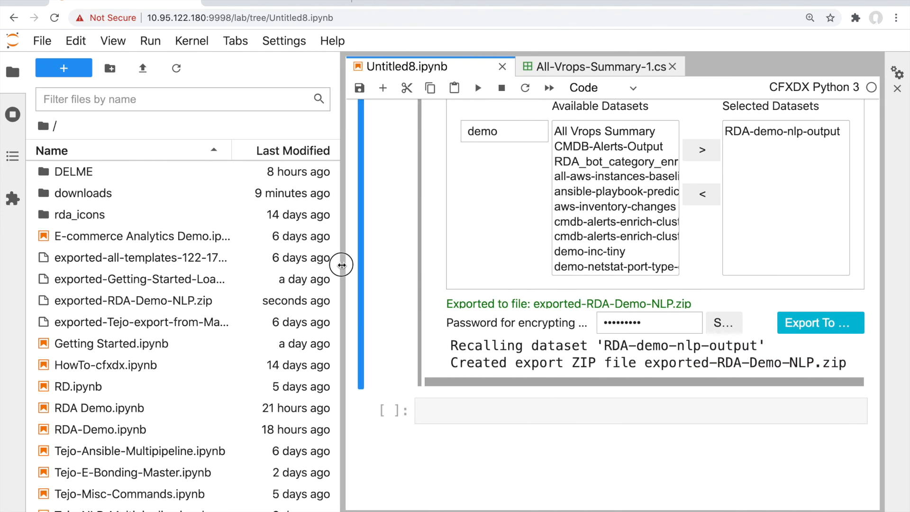
# Download exported-RDA-Demo-NLP.zip into the Downloads folder
pyautogui.click(148, 305)
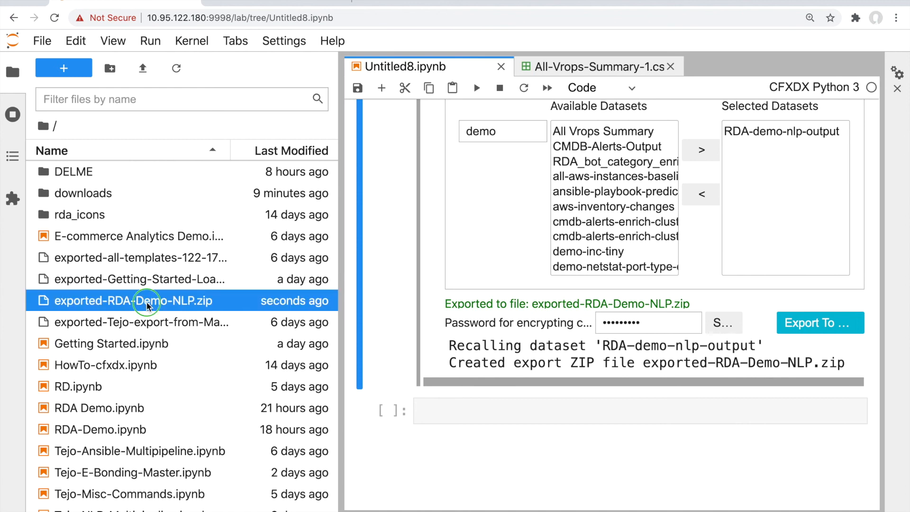
pyautogui.rightClick(148, 306)
pyautogui.click(187, 199)
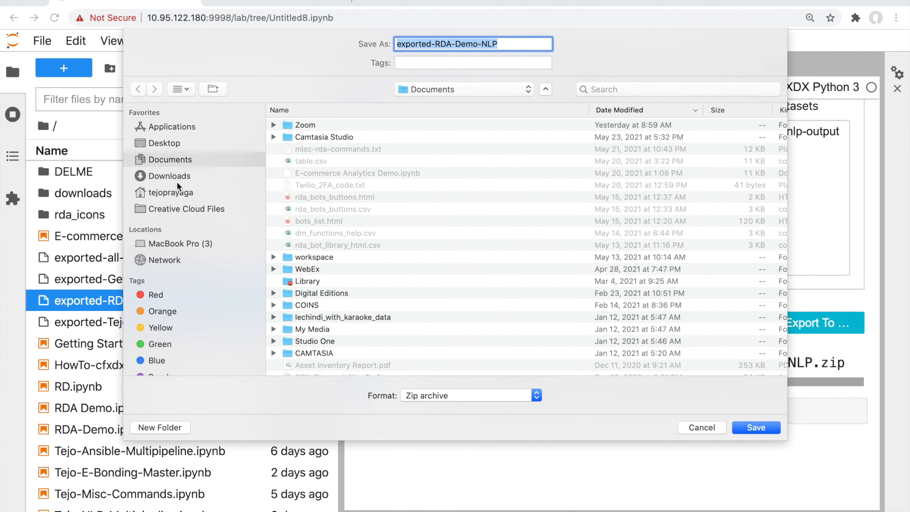
pyautogui.click(188, 178)
pyautogui.click(756, 429)
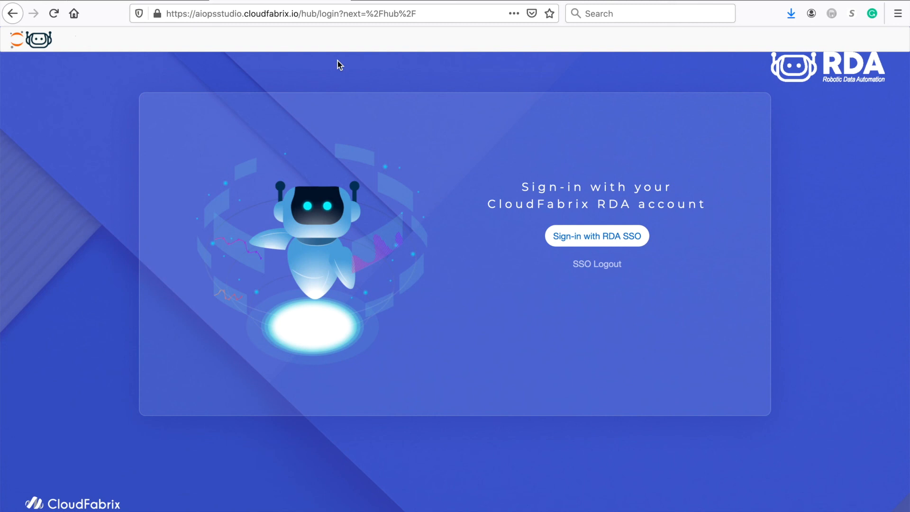
# Sign in to the second AIOps Studio with RDA SSO and start its server
pyautogui.click(565, 238)
pyautogui.click(430, 319)
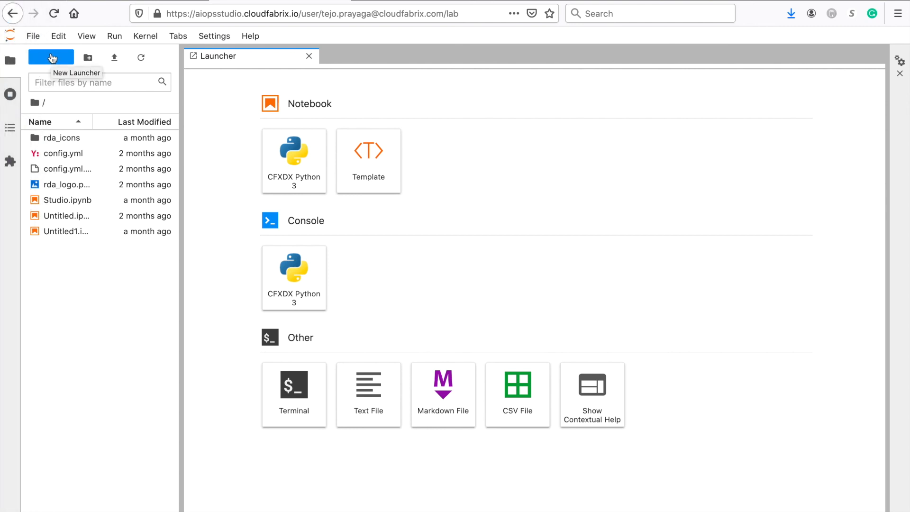
pyautogui.click(52, 58)
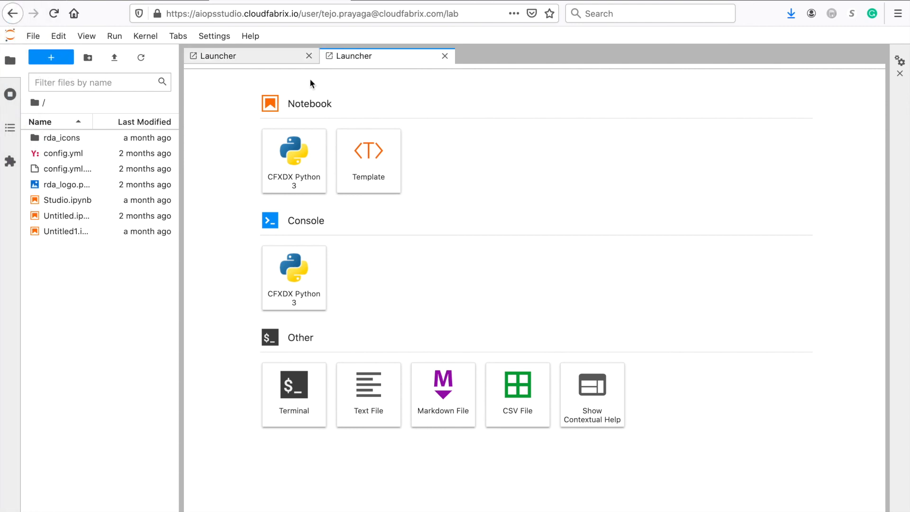
pyautogui.click(445, 56)
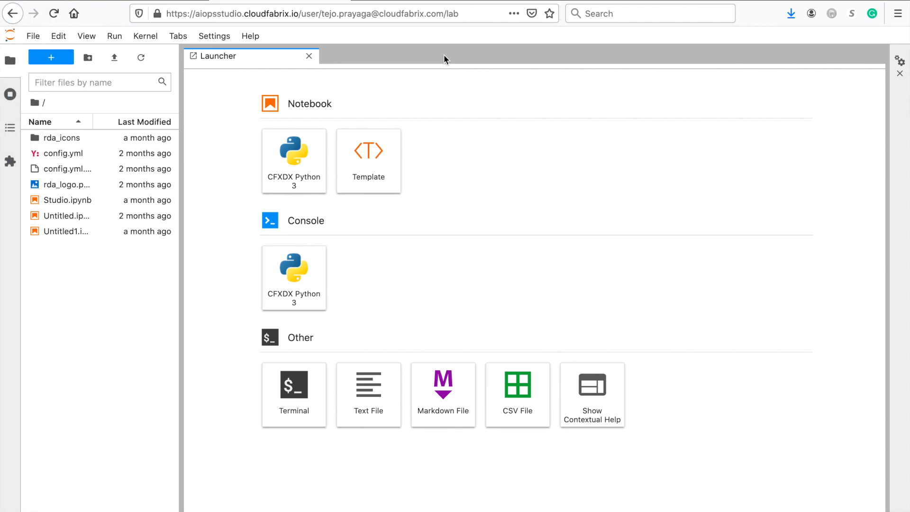
# Upload exported-RDA-Demo-NLP.zip from Downloads into the Studio's home folder
pyautogui.click(115, 58)
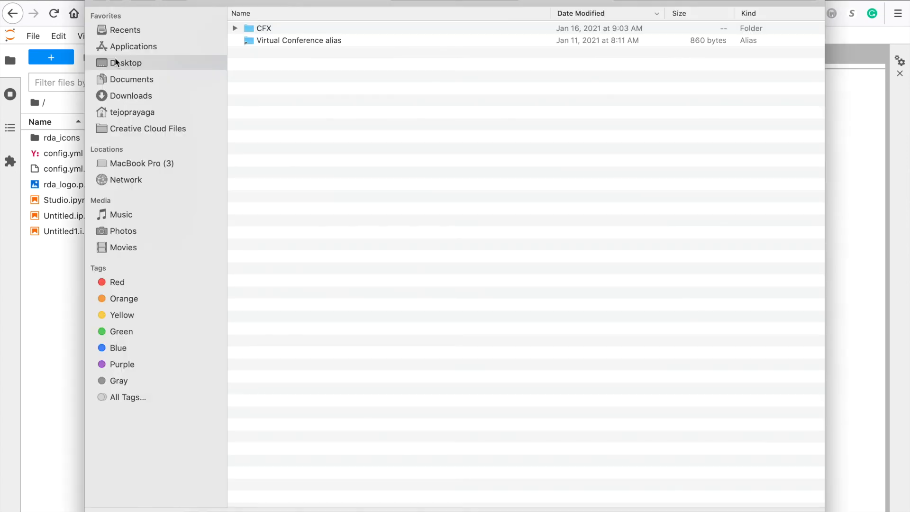
pyautogui.click(119, 98)
pyautogui.click(319, 28)
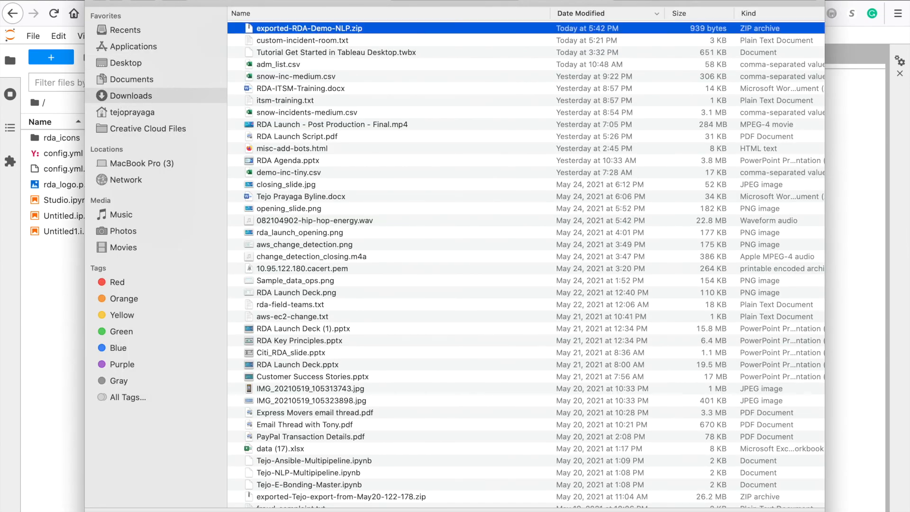
pyautogui.press('Return')
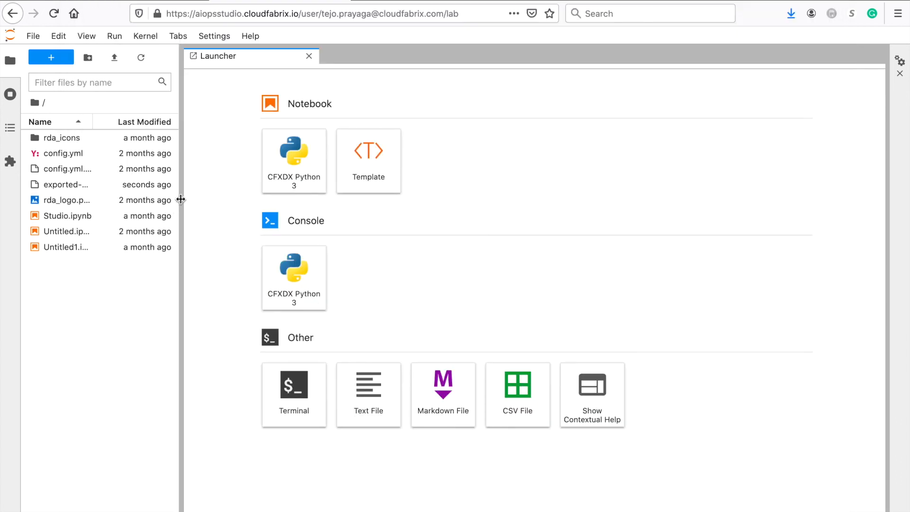
pyautogui.moveTo(179, 201); pyautogui.dragTo(285, 201)
# Copy the path of the uploaded exported-RDA-Demo-NLP.zip file
pyautogui.click(95, 189)
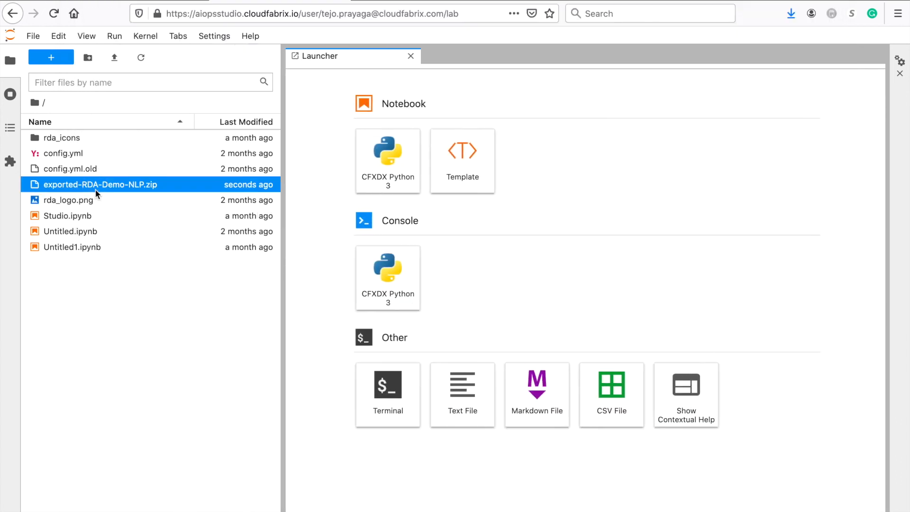
pyautogui.rightClick(95, 189)
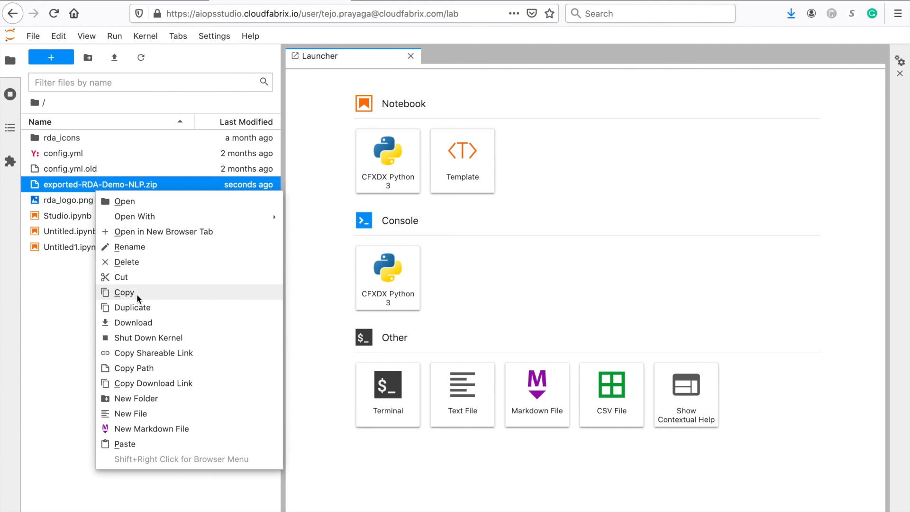
pyautogui.click(141, 368)
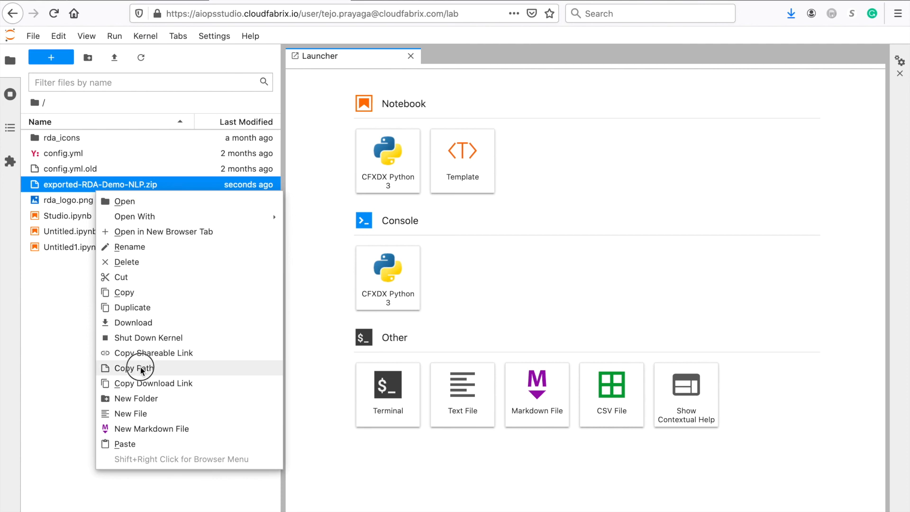
pyautogui.rightClick(122, 184)
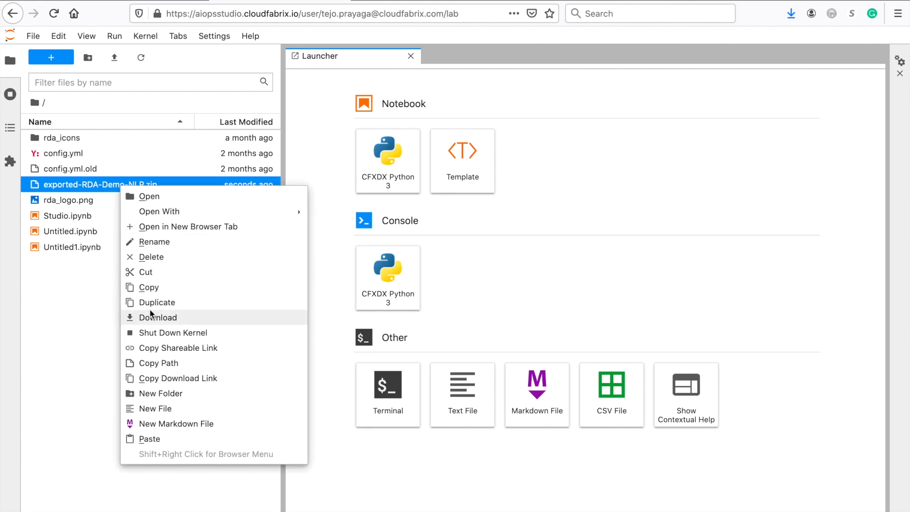
pyautogui.click(157, 363)
# Hide the file browser and run studio() in a new CFXDX Python 3 notebook
pyautogui.click(14, 67)
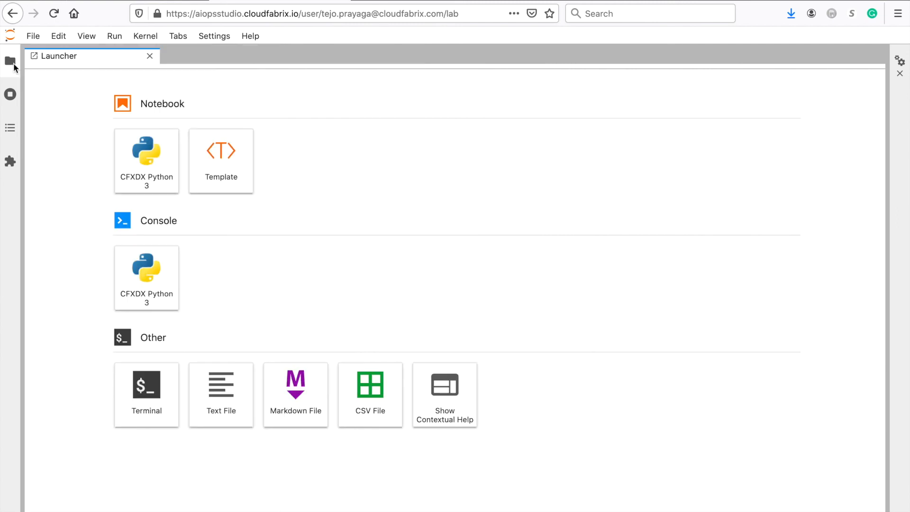
pyautogui.click(152, 176)
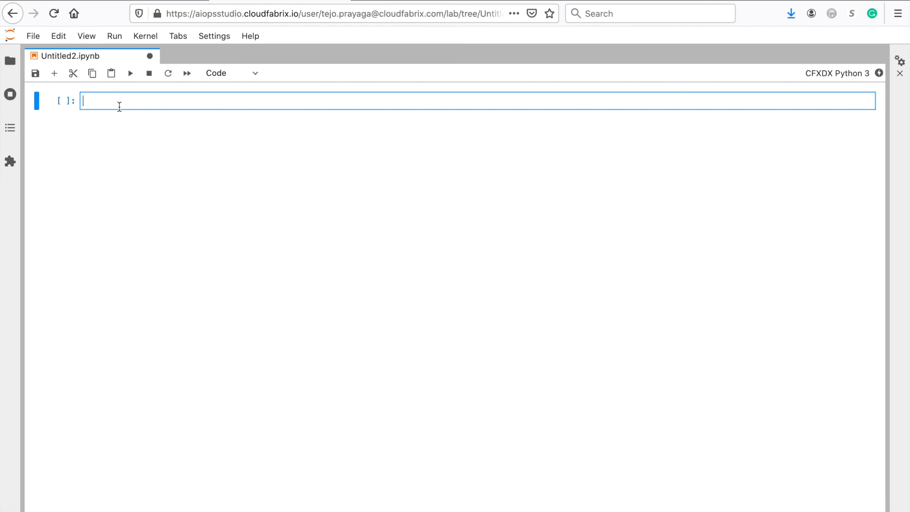
pyautogui.write('s')
pyautogui.write('tdu')
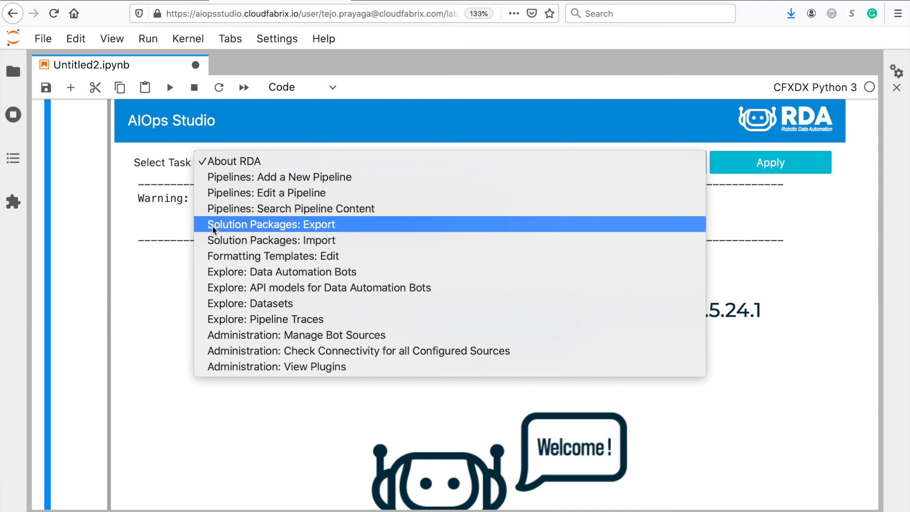
# Paste the zip path into Solution Packages: Import, enter the package password, and view its contents
pyautogui.click(210, 240)
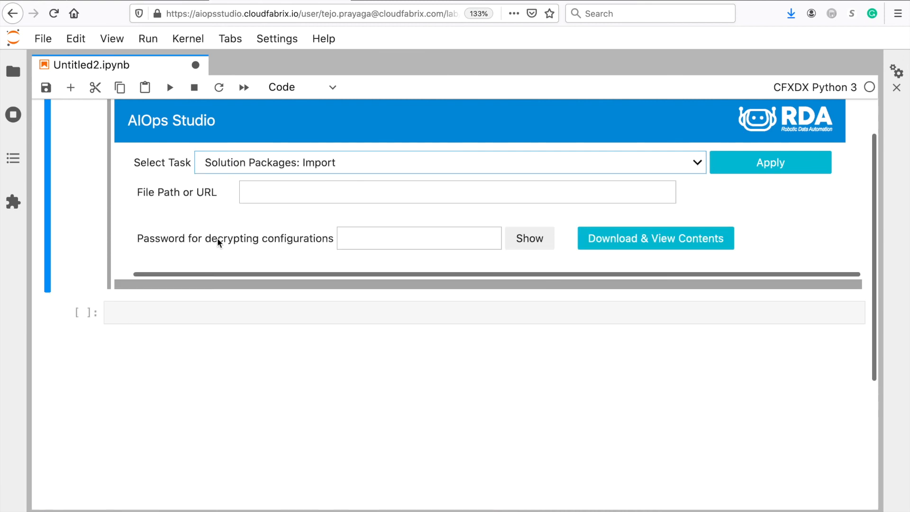
pyautogui.click(255, 193)
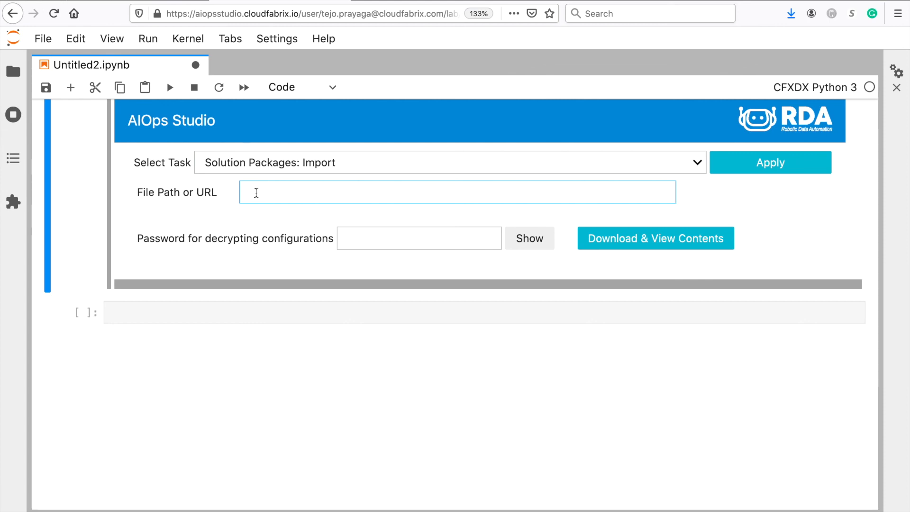
pyautogui.press('super+v')
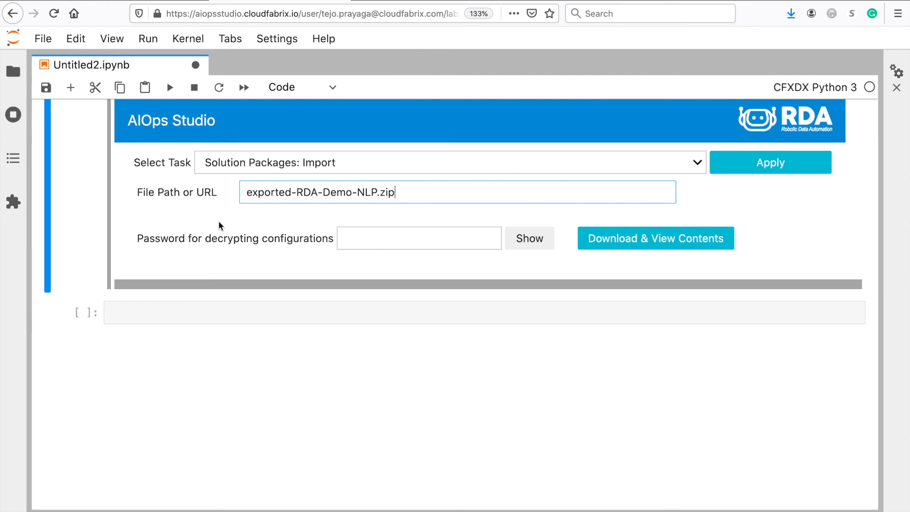
pyautogui.click(364, 245)
pyautogui.write('•••')
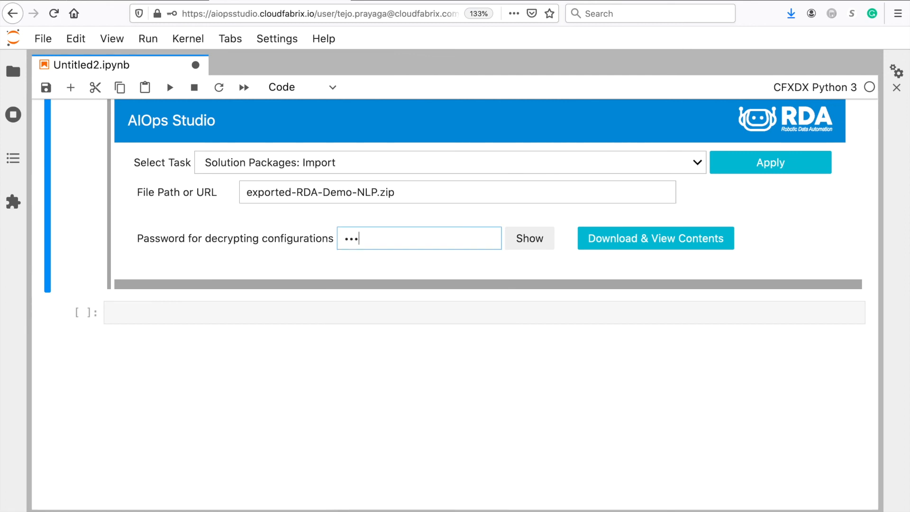
pyautogui.click(613, 243)
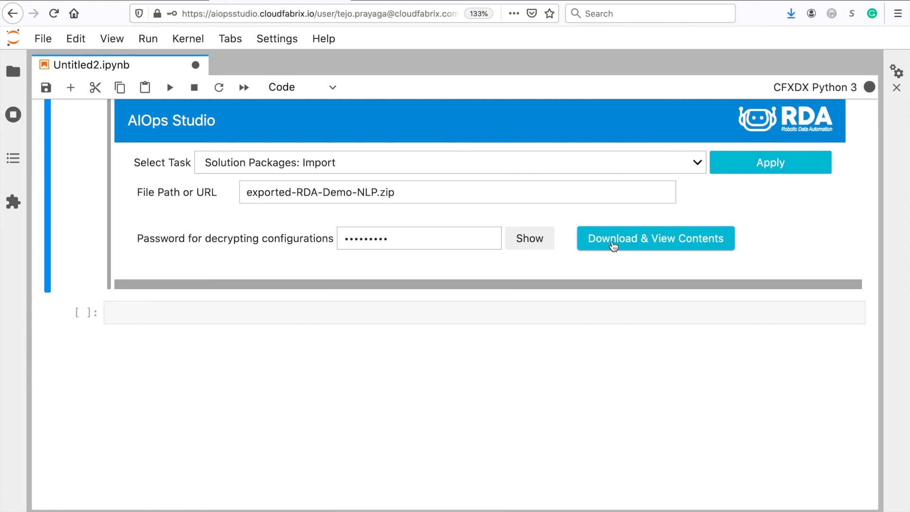
pyautogui.scroll(-3, 478, 342)
# Check the Datasets (1) tab and import the selected RDA Demo - NLP Test pipeline and RDA-demo-nlp-output dataset
pyautogui.scroll(2, 476, 342)
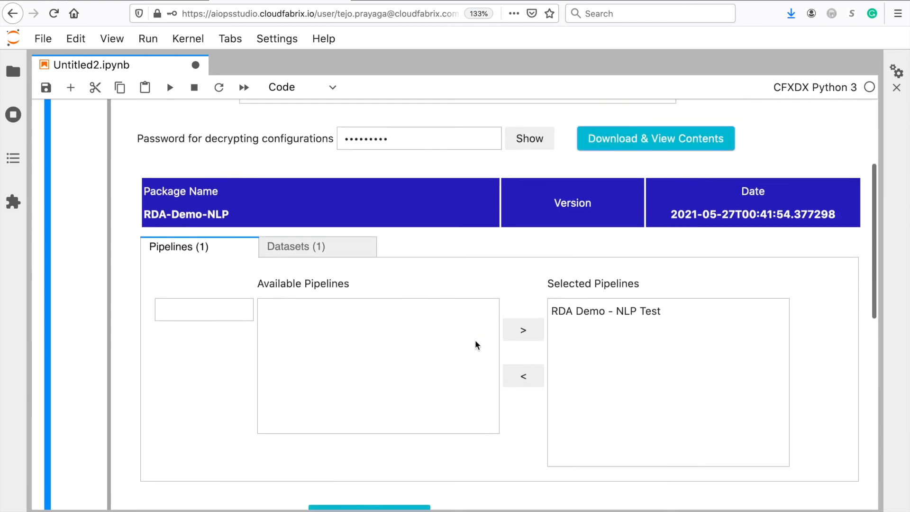
pyautogui.scroll(-1, 475, 341)
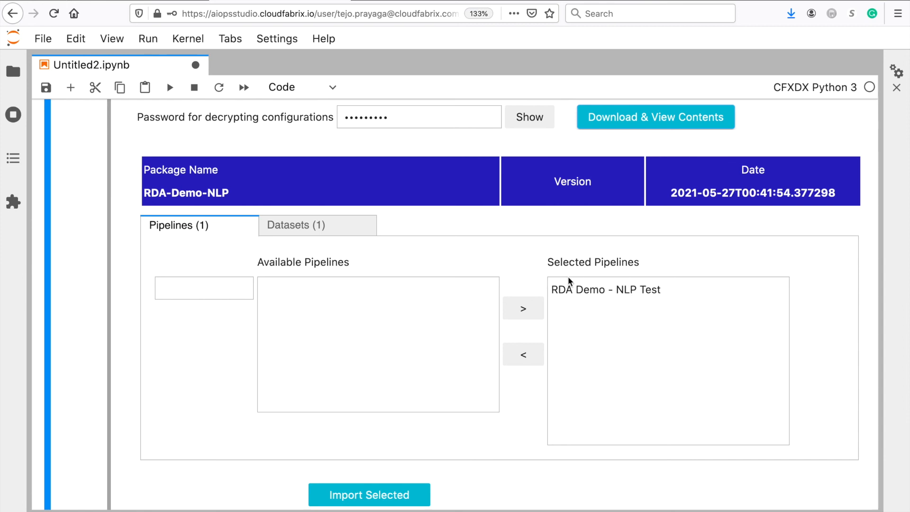
pyautogui.click(299, 233)
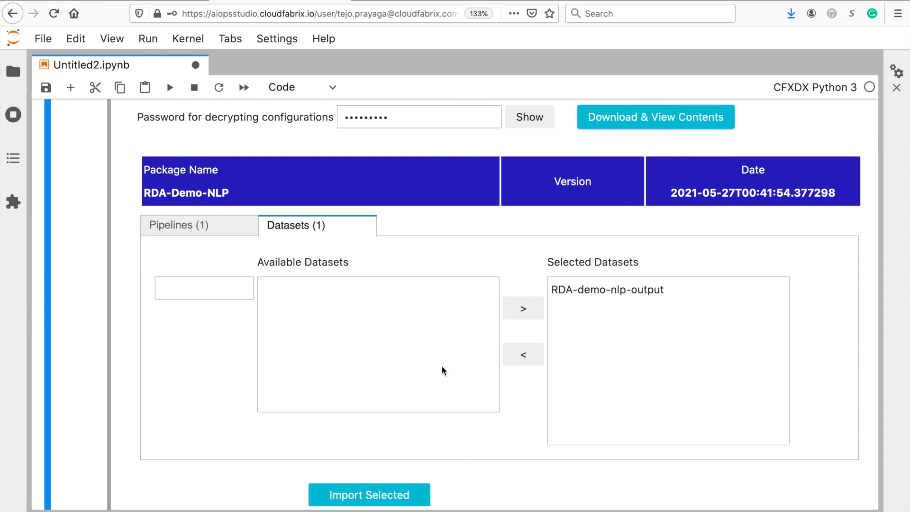
pyautogui.scroll(-3, 404, 385)
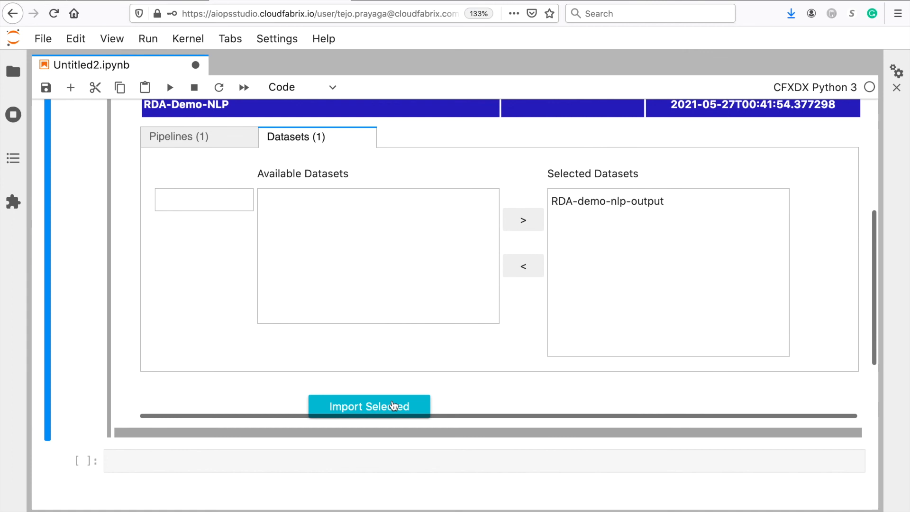
pyautogui.click(393, 406)
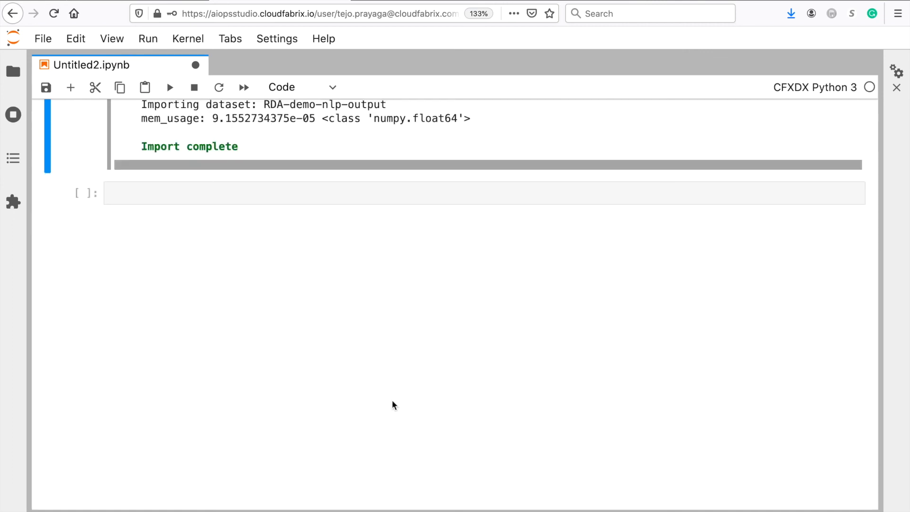
pyautogui.scroll(2, 393, 406)
pyautogui.scroll(2, 393, 406)
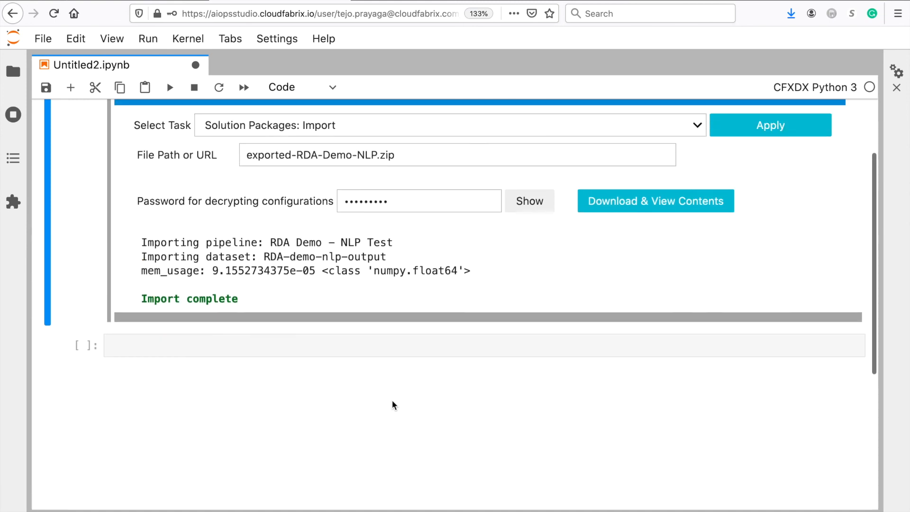
# Open the imported RDA Demo - NLP Test pipeline in 'Pipelines: Edit a Pipeline'
pyautogui.click(309, 126)
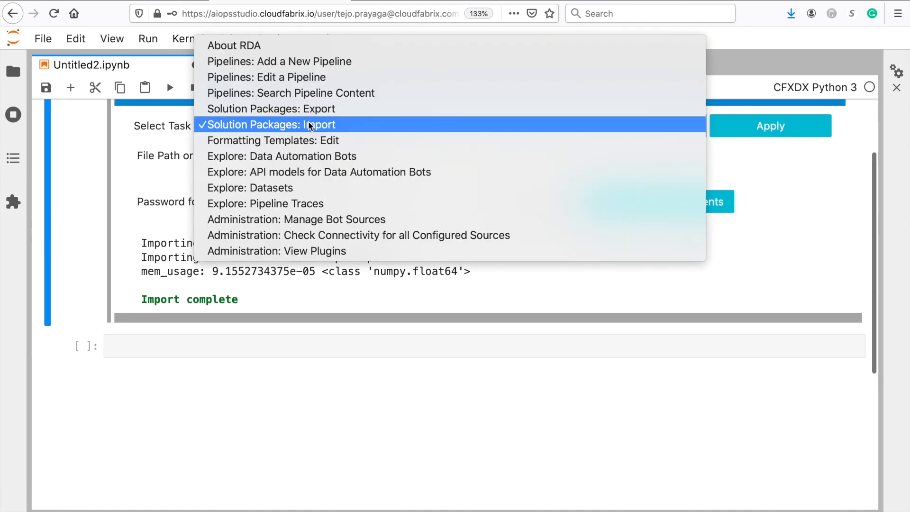
pyautogui.click(300, 79)
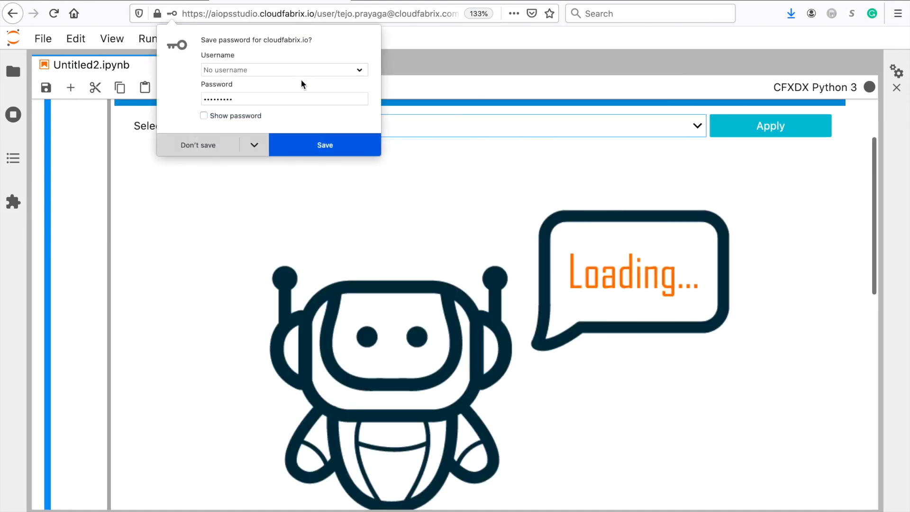
pyautogui.click(195, 143)
pyautogui.click(234, 170)
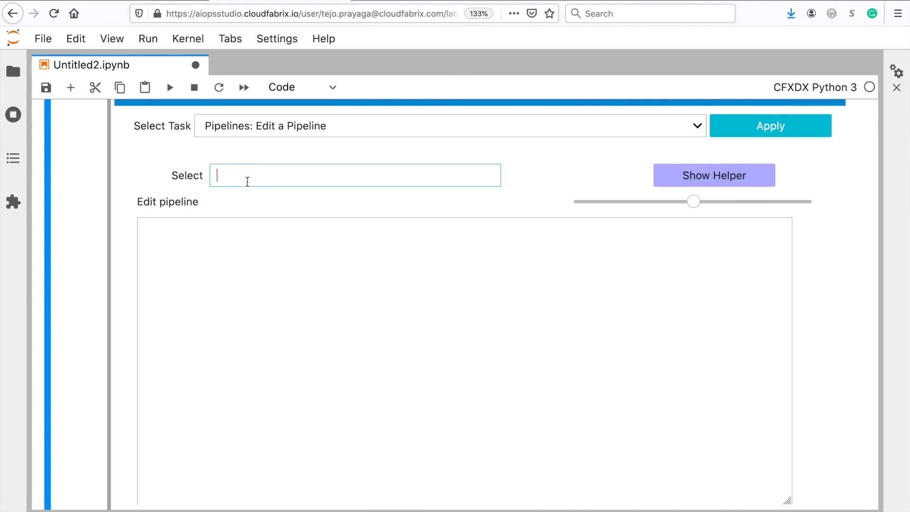
pyautogui.write('rda')
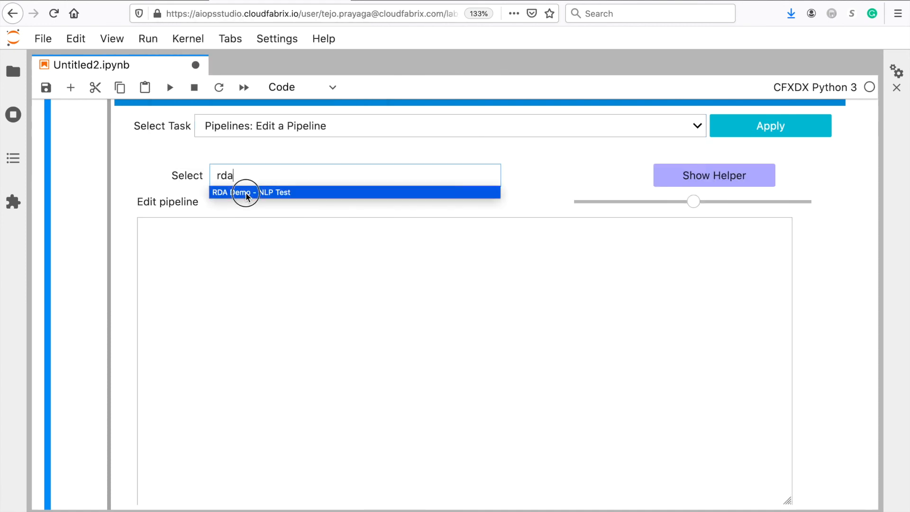
pyautogui.click(247, 194)
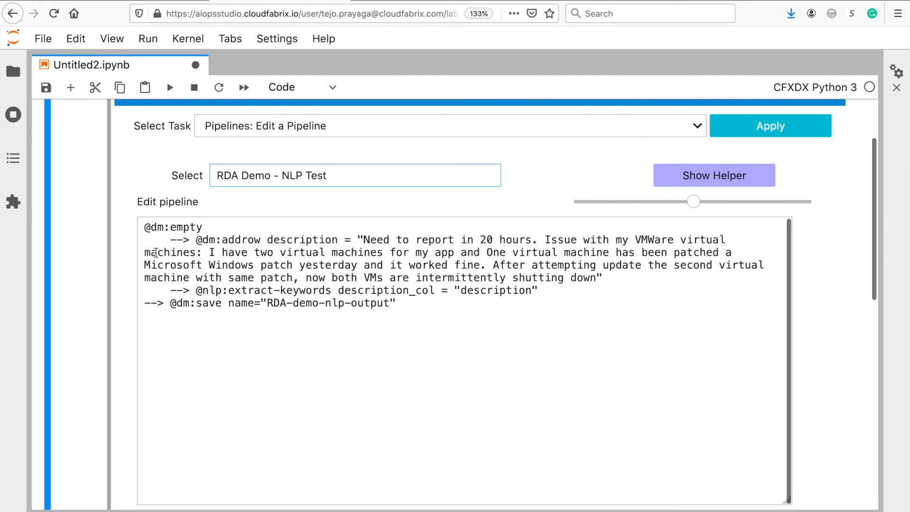
pyautogui.moveTo(140, 224); pyautogui.dragTo(122, 300)
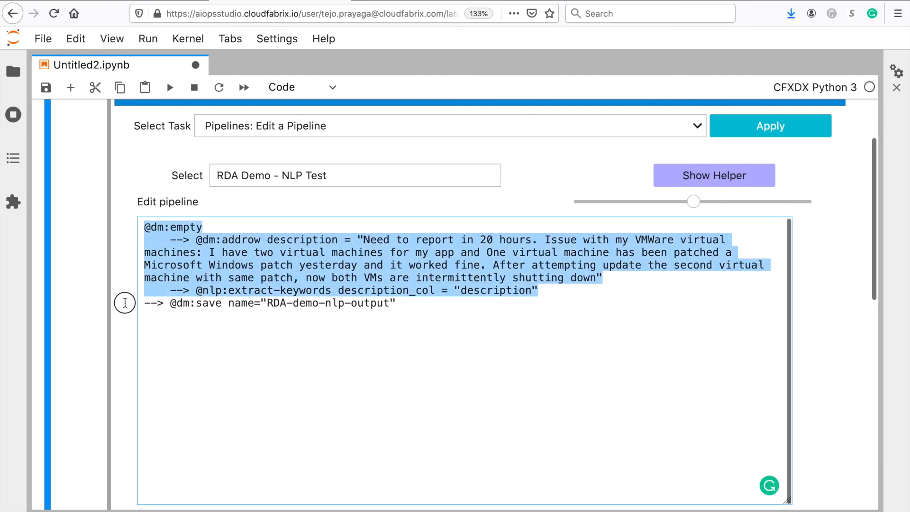
pyautogui.scroll(-4, 126, 306)
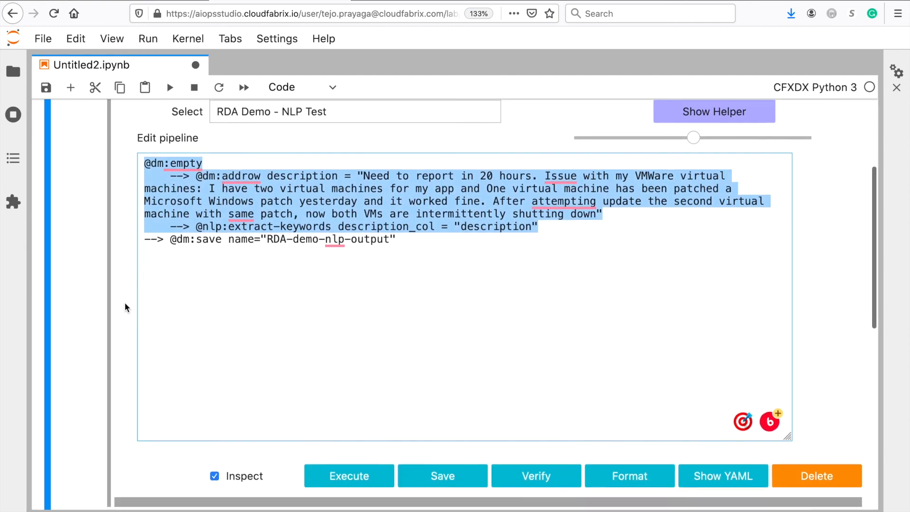
pyautogui.click(287, 368)
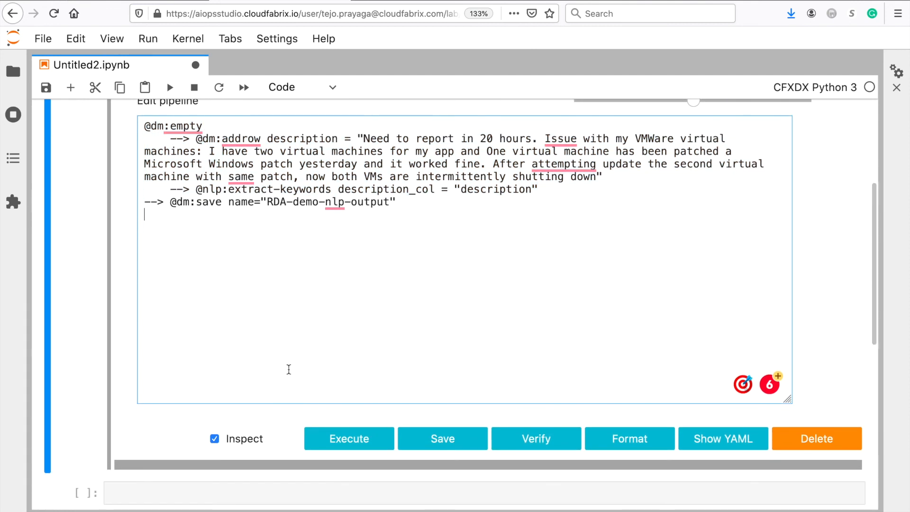
pyautogui.scroll(8, 385, 373)
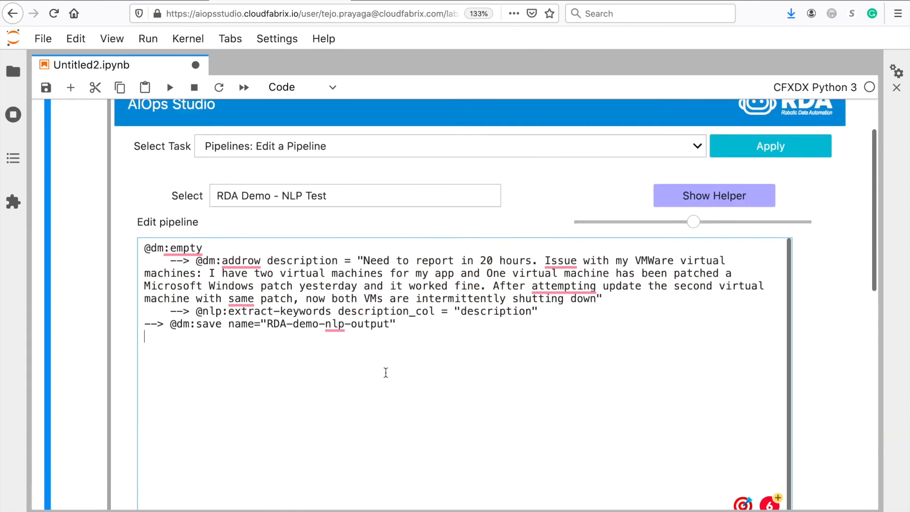
# Preview the RDA-demo-nlp-output dataset through the helper panel's Datasets lookup
pyautogui.moveTo(386, 391); pyautogui.dragTo(269, 391)
pyautogui.hotkey('ctrl', 'c')
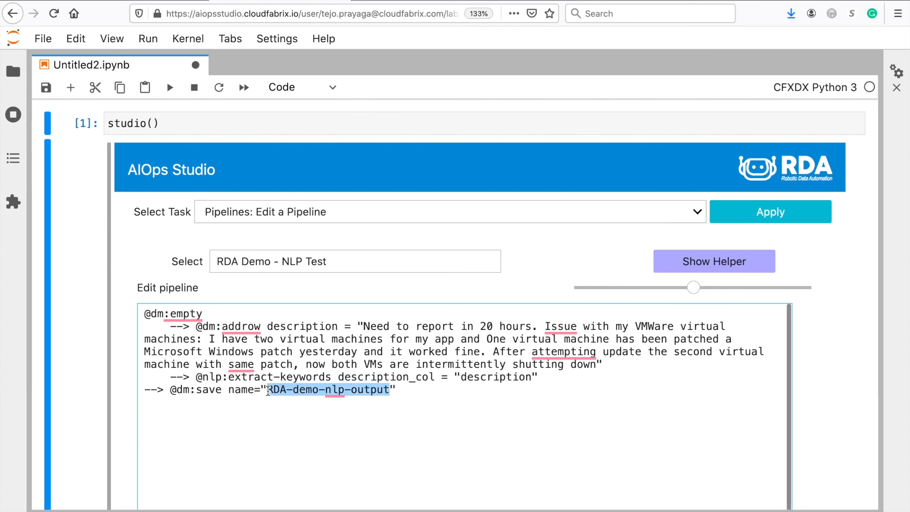
pyautogui.click(733, 264)
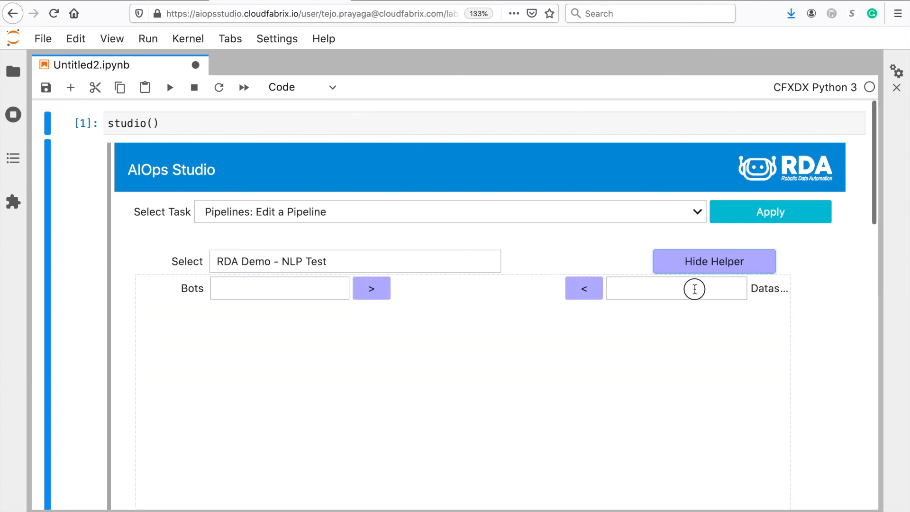
pyautogui.click(694, 289)
pyautogui.hotkey('ctrl', 'v')
pyautogui.click(691, 304)
pyautogui.click(583, 293)
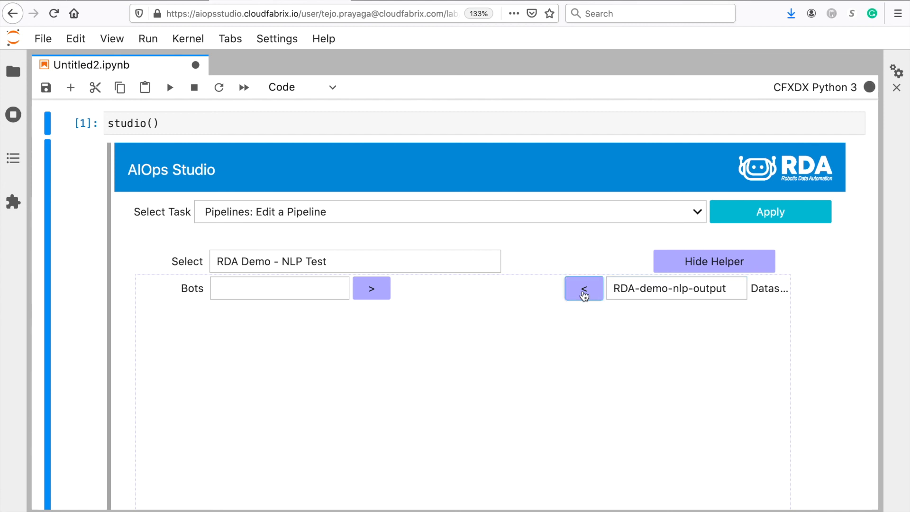
pyautogui.scroll(-2, 583, 294)
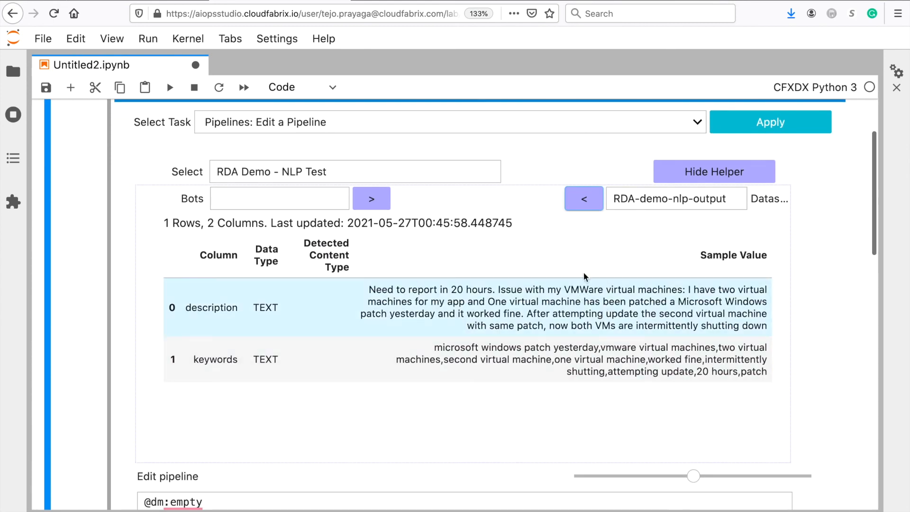